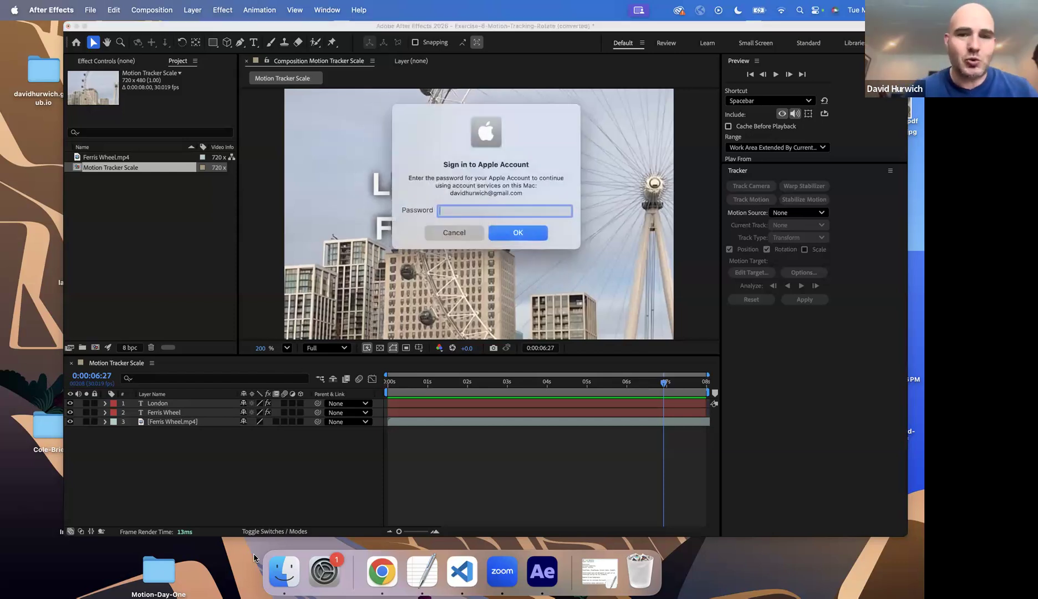
Dismiss the account sign-in prompt and preview the footage with the London and Ferris Wheel text layers hidden
{"action": "left_click", "coordinate": [466, 234]}
{"action": "left_click", "coordinate": [69, 403]}
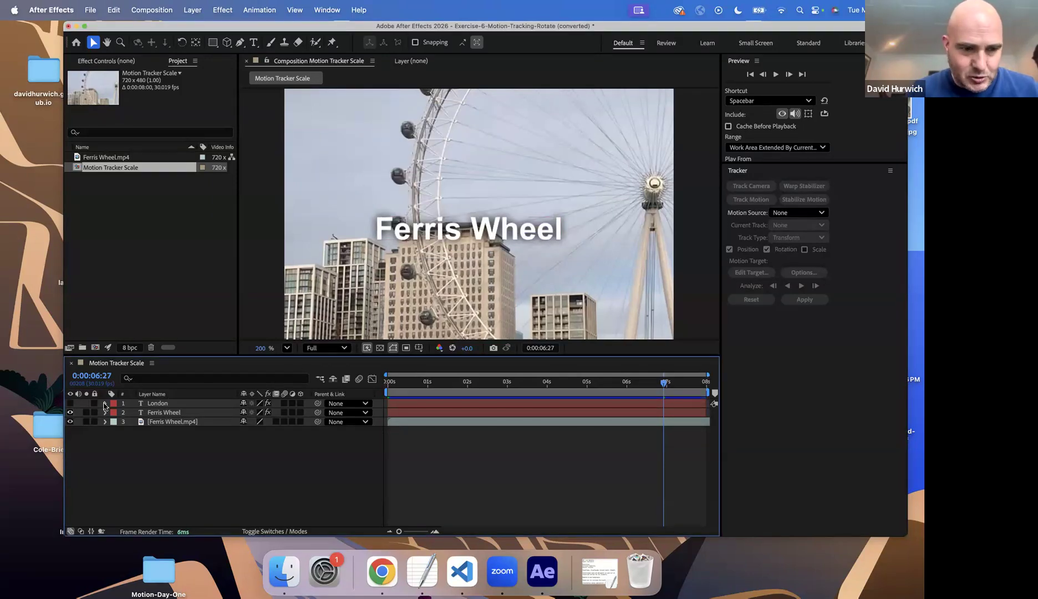
{"action": "left_click", "coordinate": [70, 412]}
{"action": "key", "text": "space"}
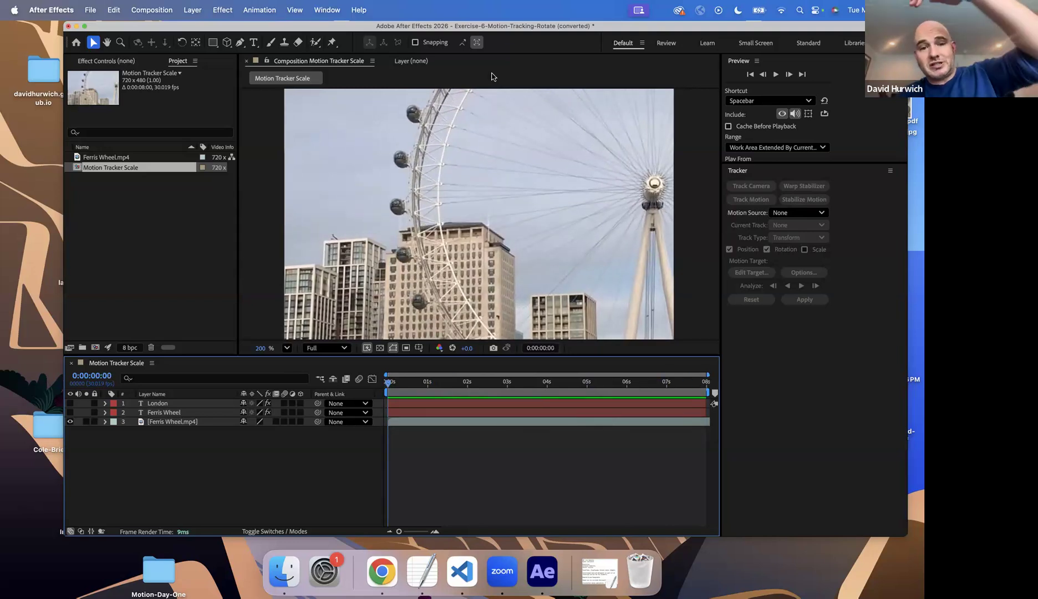
Preview the composition with the London and Ferris Wheel text layers shown, and hide both layers again
{"action": "left_click", "coordinate": [70, 413]}
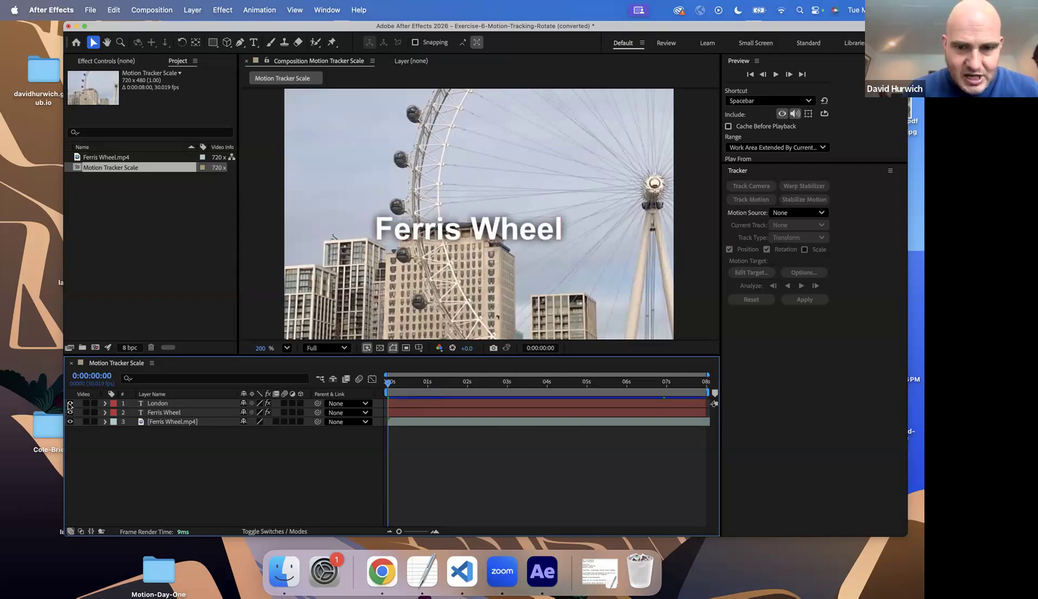
{"action": "left_click", "coordinate": [70, 404]}
{"action": "key", "text": "space"}
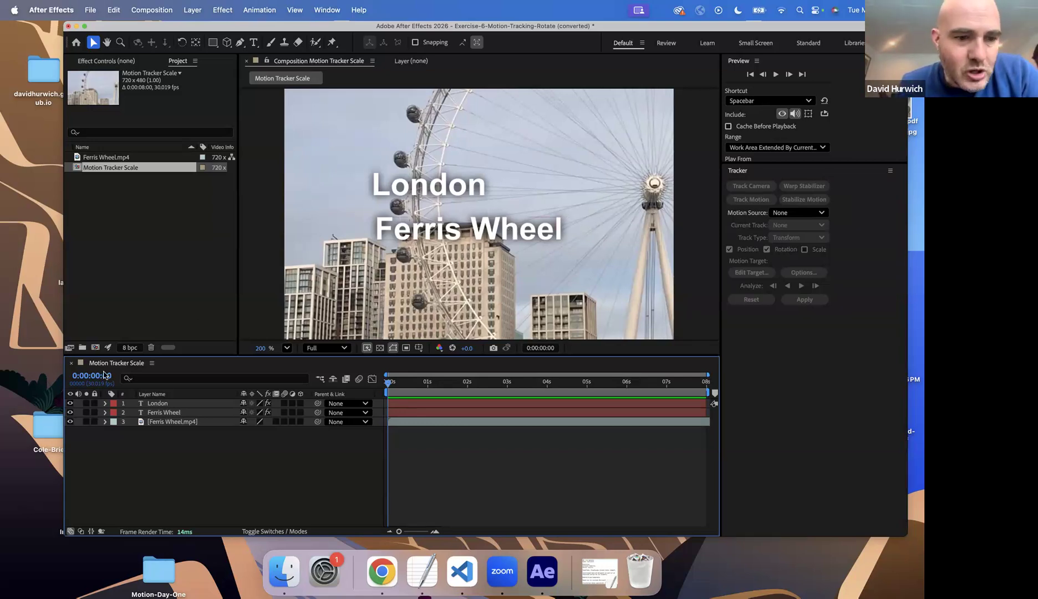
{"action": "left_click", "coordinate": [70, 403]}
{"action": "left_click", "coordinate": [69, 413]}
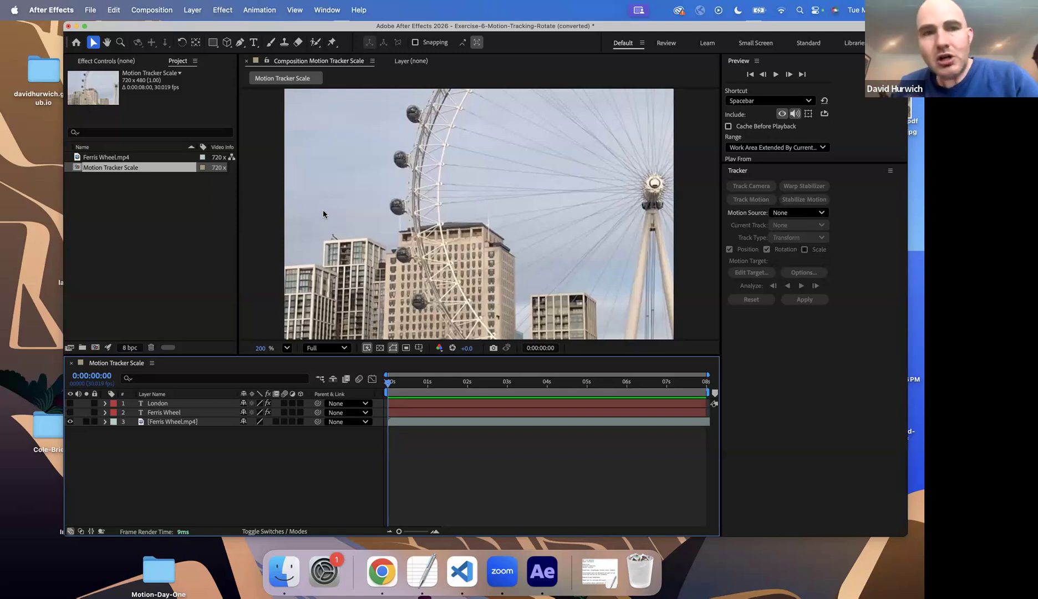
Select the Ferris Wheel.mp4 layer in the timeline and expand its Transform properties
{"action": "left_click", "coordinate": [430, 62]}
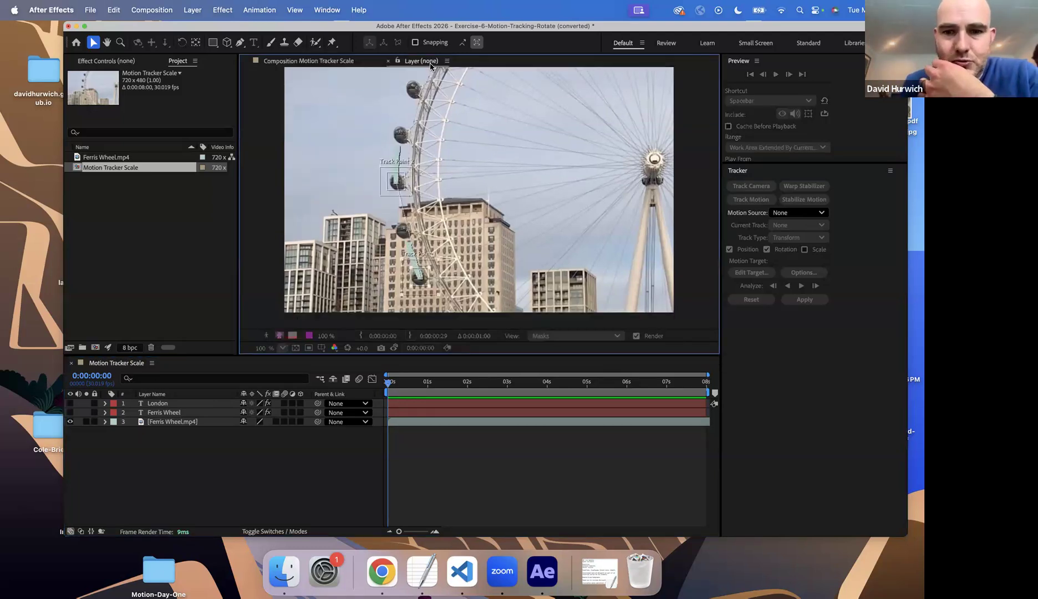
{"action": "left_click", "coordinate": [130, 422]}
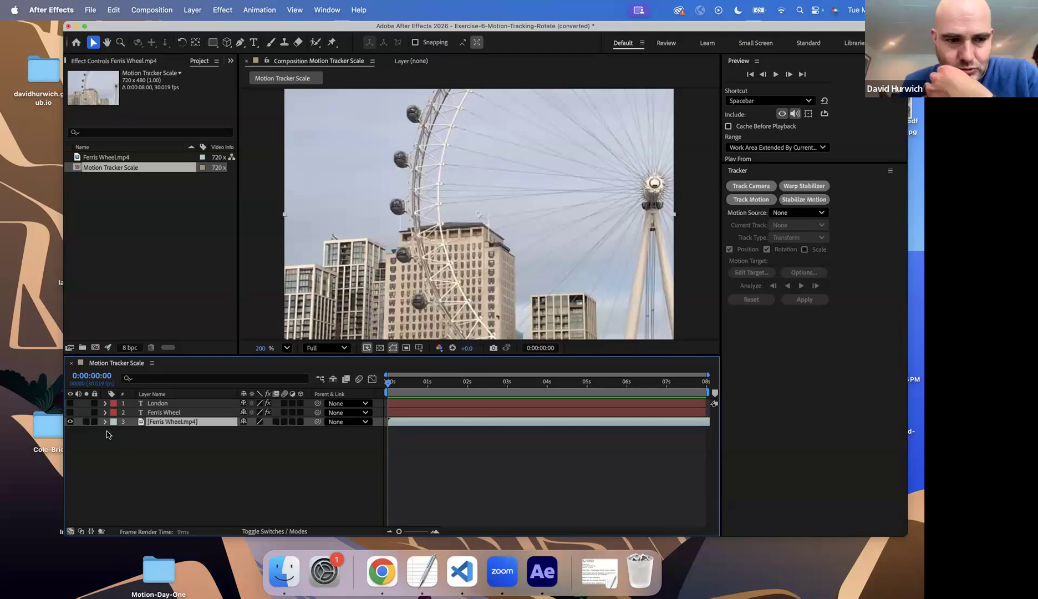
{"action": "left_click", "coordinate": [104, 422]}
{"action": "left_click", "coordinate": [116, 431]}
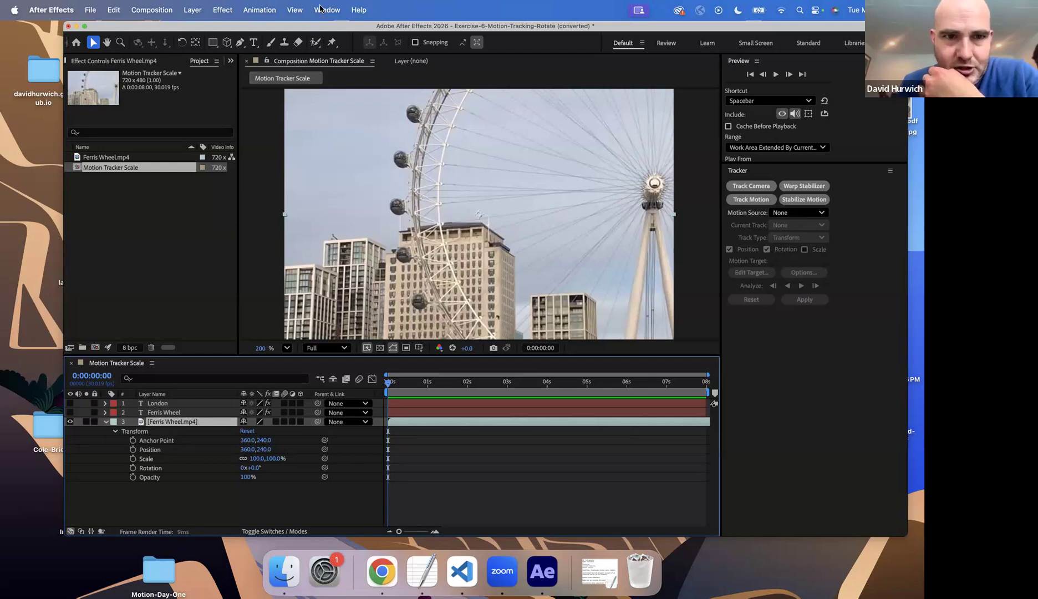
Start Track Motion on the Ferris Wheel.mp4 layer with the Transform track type, tracking both position and rotation
{"action": "left_click", "coordinate": [327, 9]}
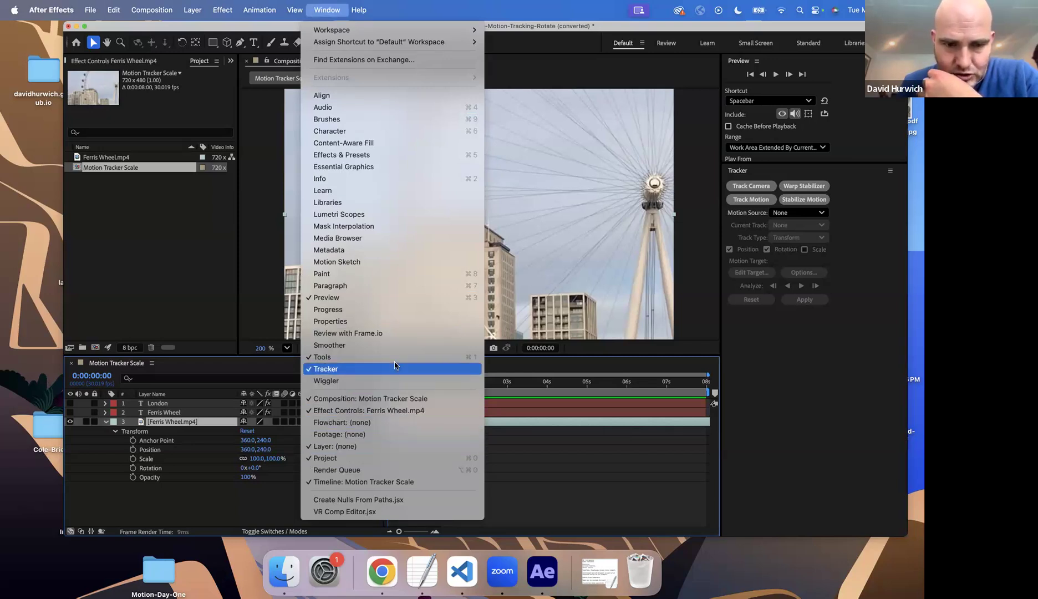
{"action": "left_click", "coordinate": [834, 409]}
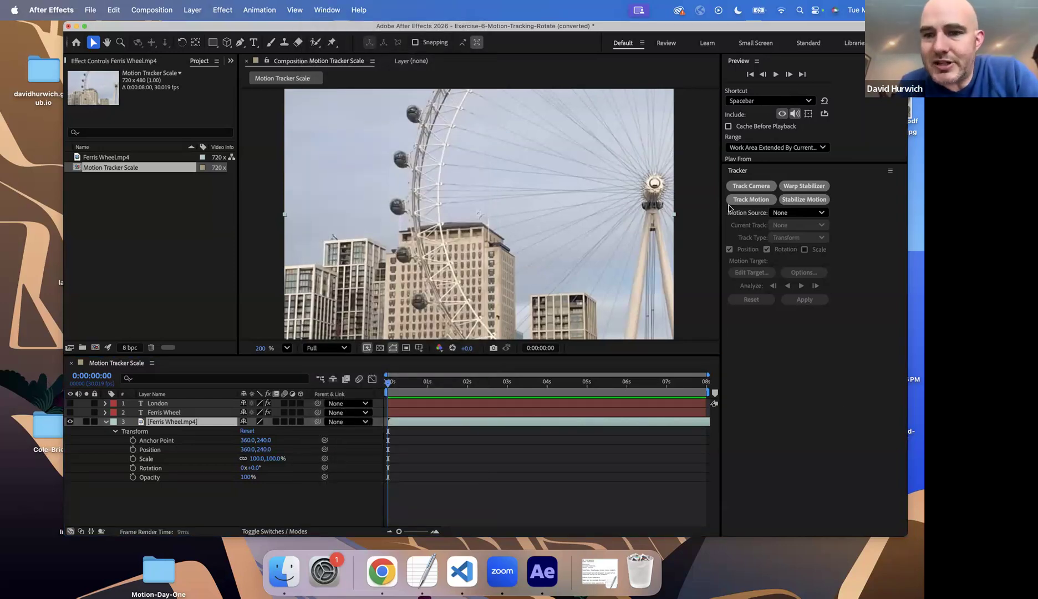
{"action": "left_click", "coordinate": [749, 201]}
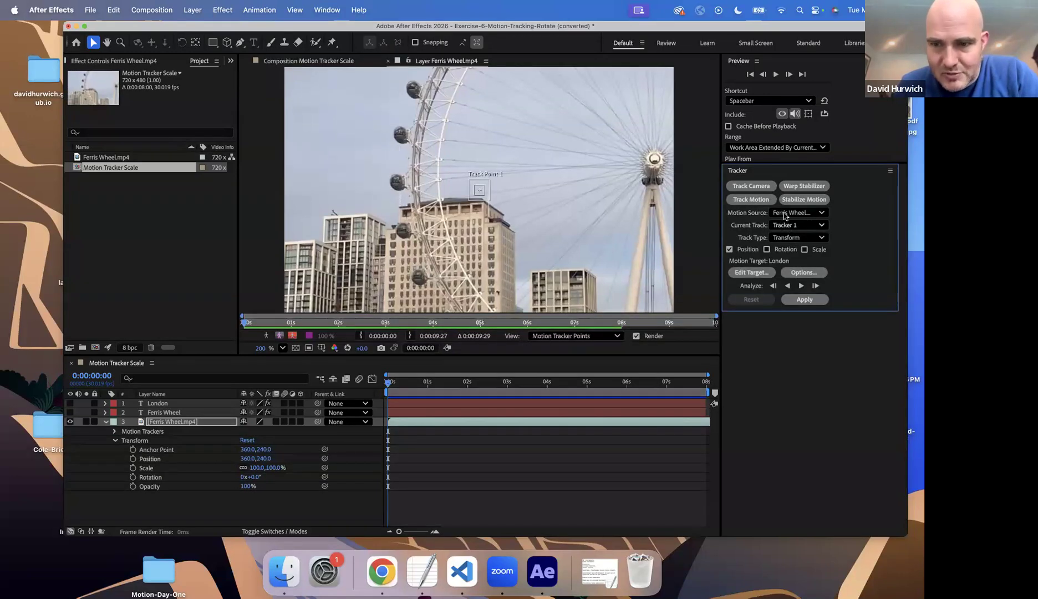
{"action": "left_click", "coordinate": [785, 214]}
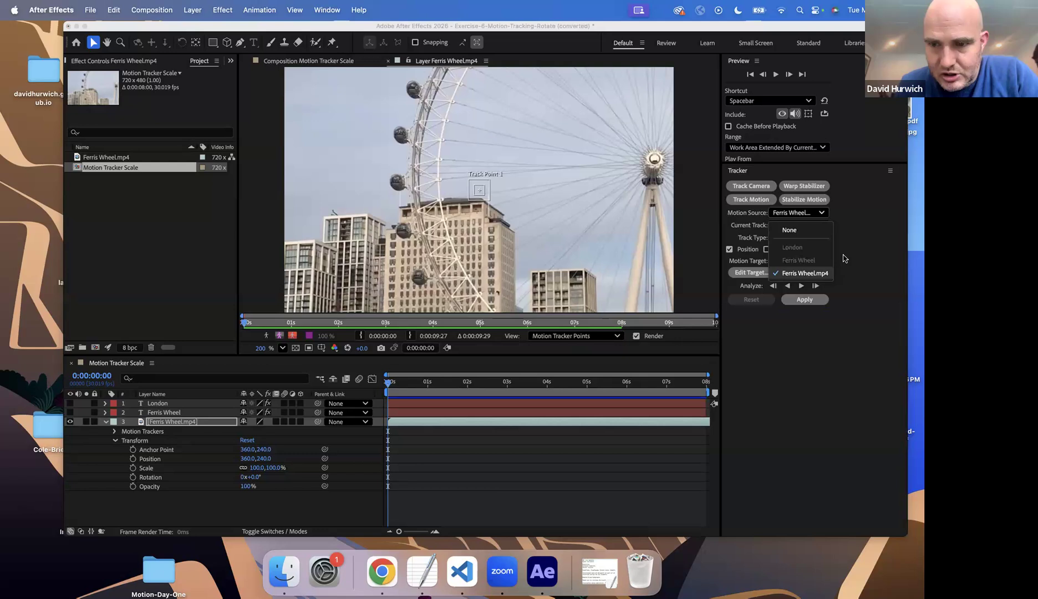
{"action": "left_click", "coordinate": [842, 236]}
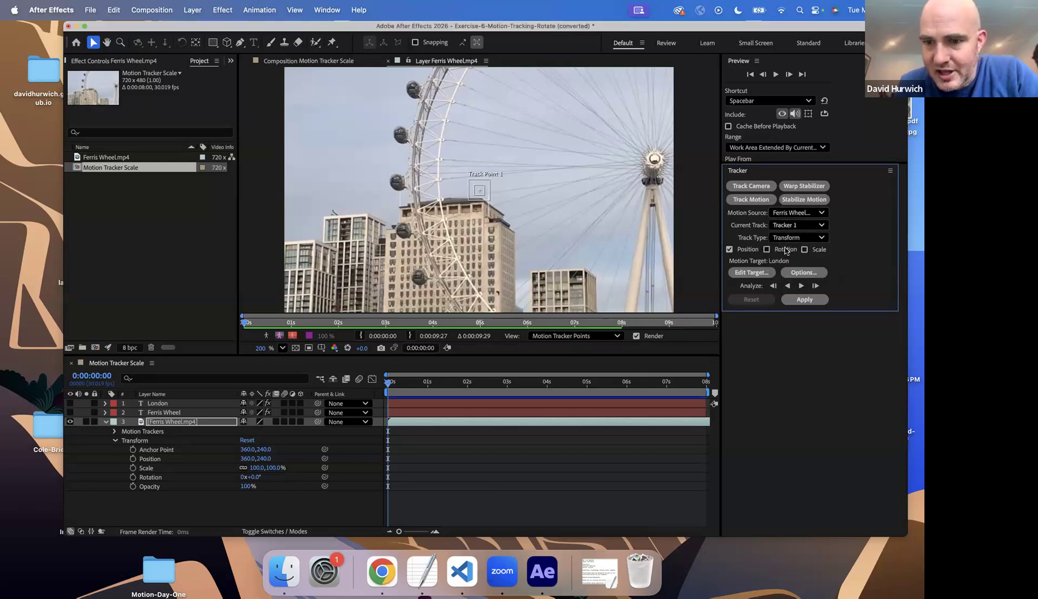
{"action": "left_click", "coordinate": [790, 239]}
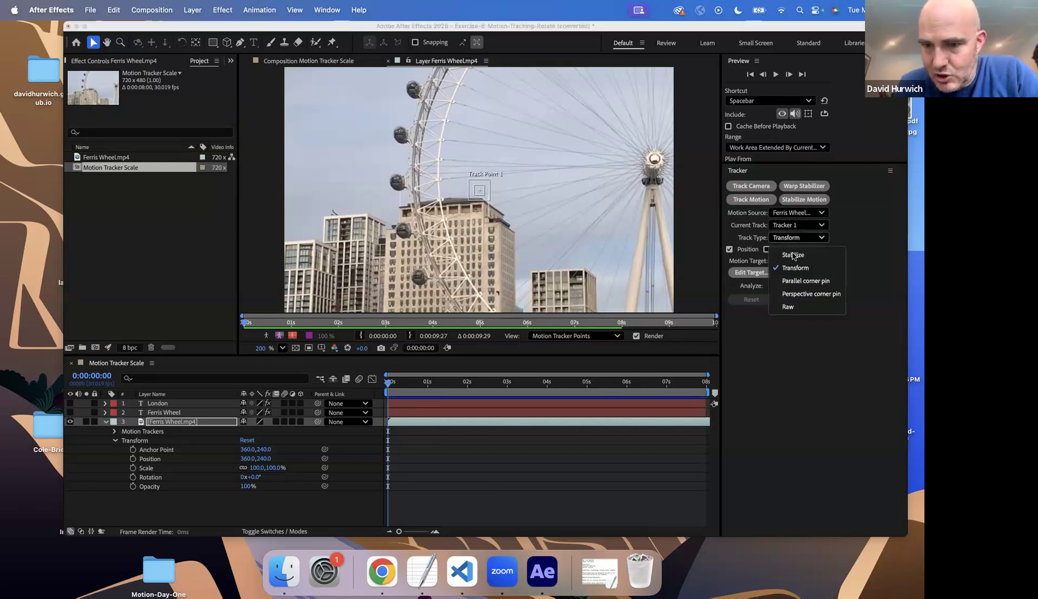
{"action": "left_click", "coordinate": [798, 271]}
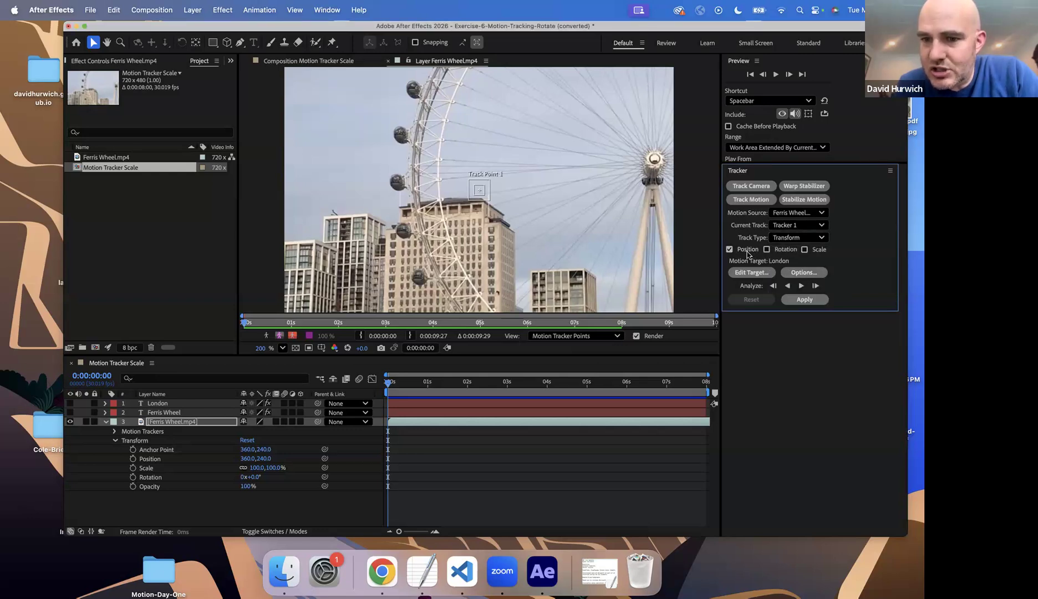
{"action": "left_click", "coordinate": [767, 250]}
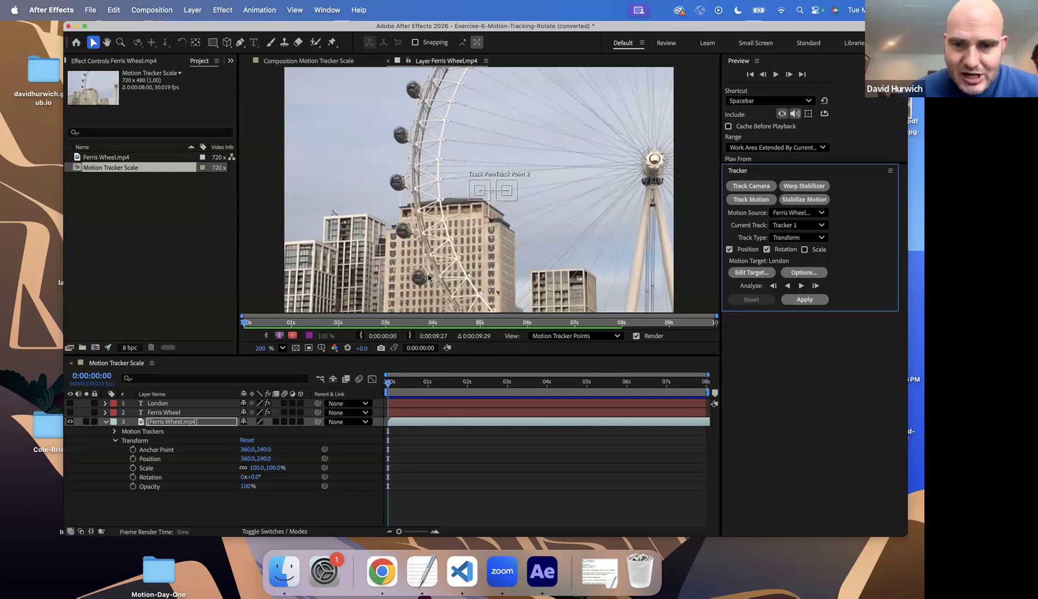
At 0:00:00:14, place Track Point 1 on the second visible wheel pod from the top and Track Point 2 on the fourth
{"action": "left_click", "coordinate": [508, 382]}
{"action": "left_click_drag", "start_coordinate": [588, 387], "coordinate": [543, 368]}
{"action": "left_click", "coordinate": [408, 382]}
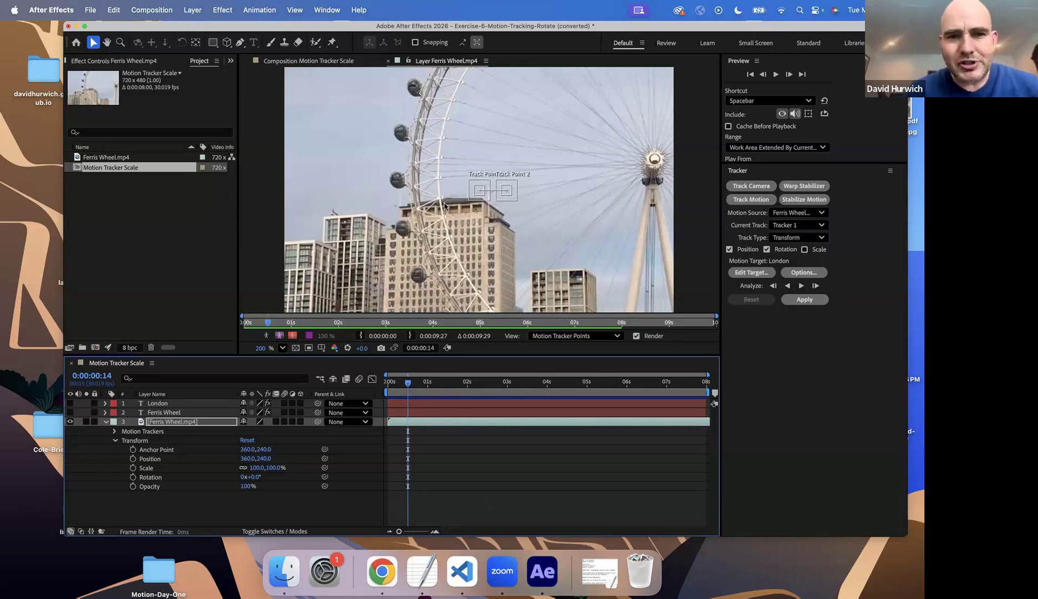
{"action": "left_click_drag", "start_coordinate": [480, 189], "coordinate": [409, 135]}
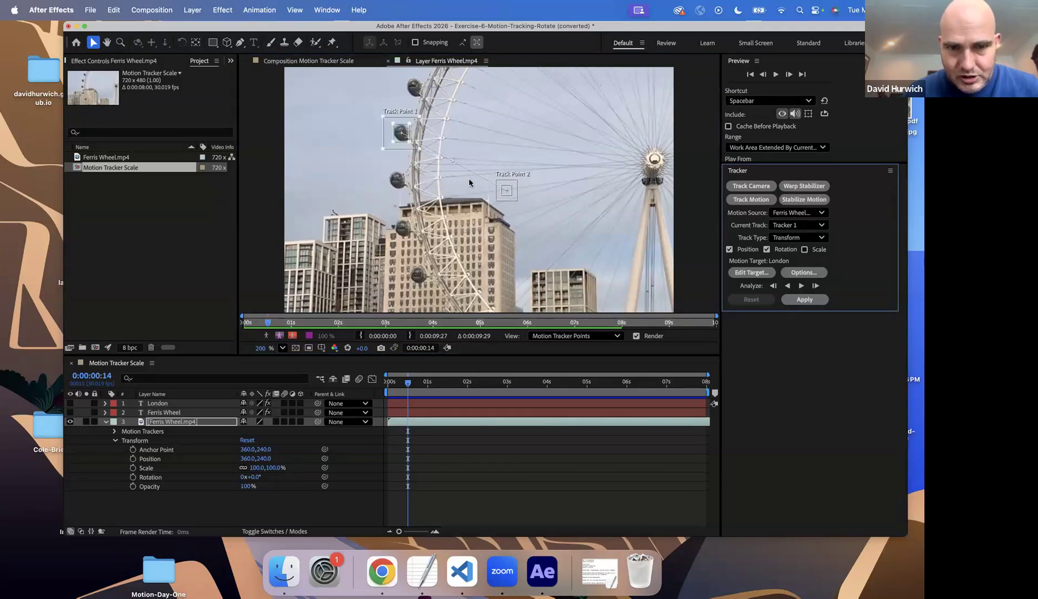
{"action": "left_click_drag", "start_coordinate": [502, 196], "coordinate": [403, 236]}
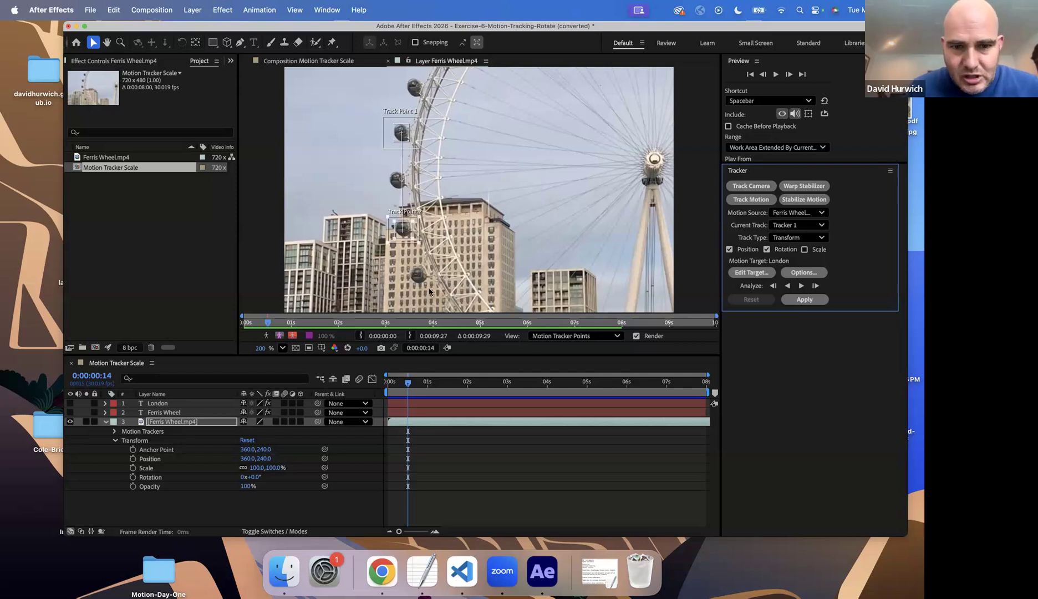
Realign Track Point 1 with its pod at the first frame and analyze the tracking forward through the clip
{"action": "key", "text": "Home"}
{"action": "left_click", "coordinate": [409, 135]}
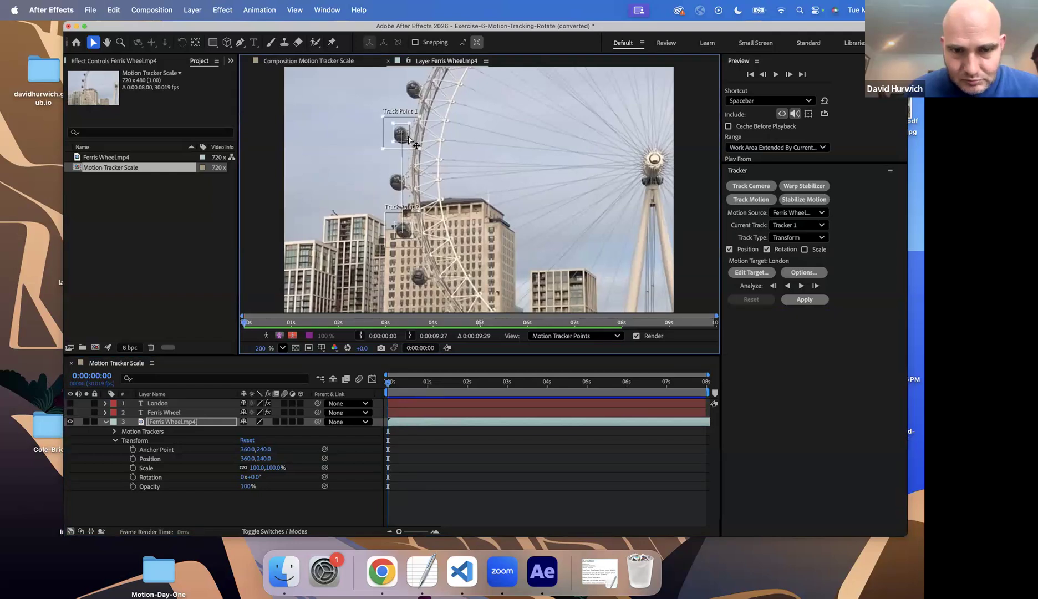
{"action": "left_click_drag", "start_coordinate": [409, 138], "coordinate": [410, 141]}
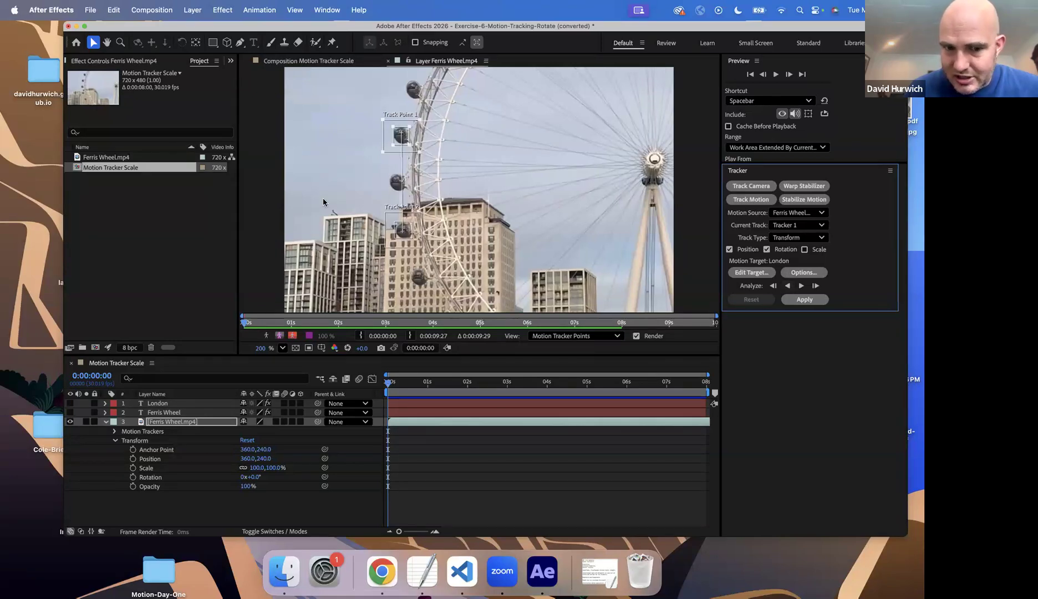
{"action": "left_click", "coordinate": [802, 285]}
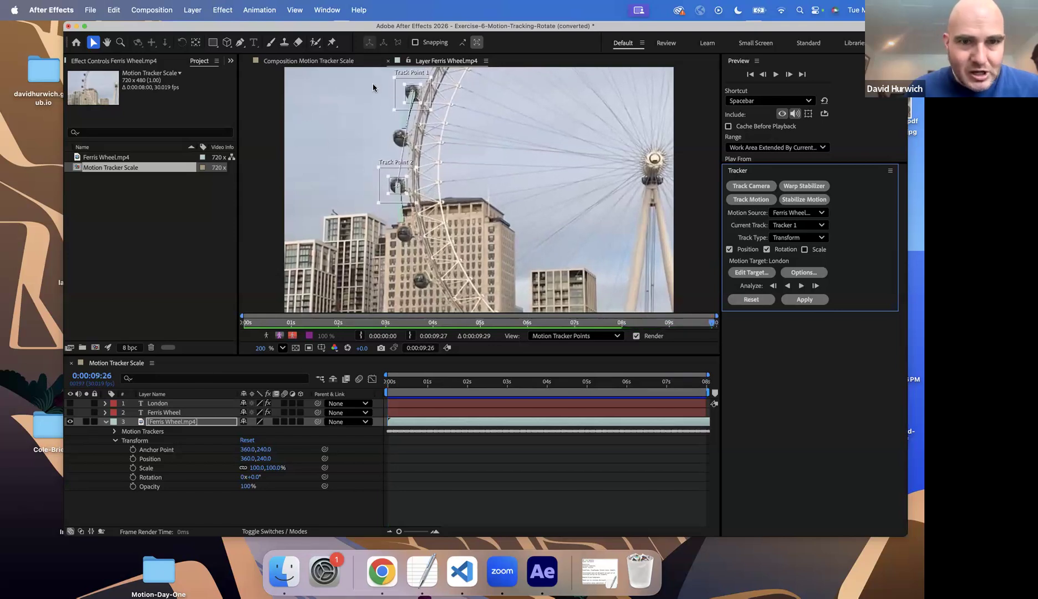
Set London as the motion target layer and apply the tracking data in the X and Y dimensions
{"action": "left_click", "coordinate": [342, 65]}
{"action": "left_click", "coordinate": [340, 65]}
{"action": "left_click", "coordinate": [439, 66]}
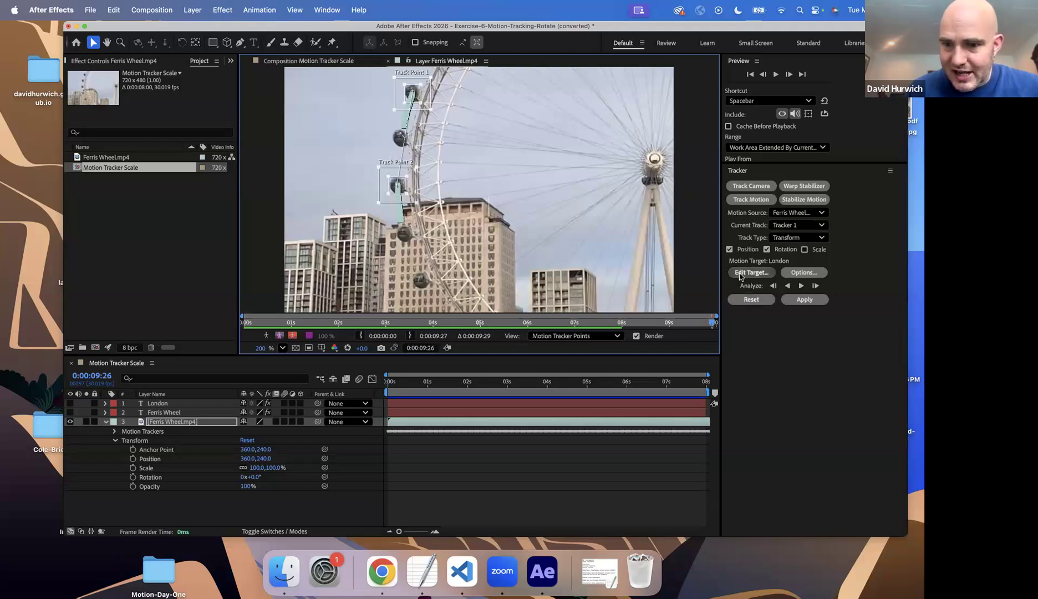
{"action": "left_click", "coordinate": [740, 275]}
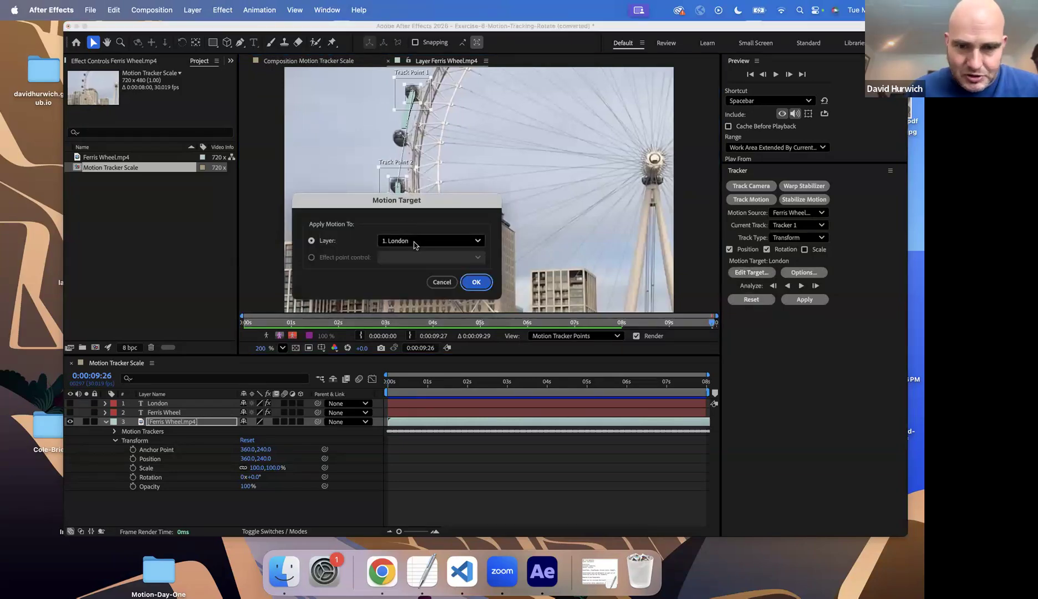
{"action": "left_click", "coordinate": [416, 240]}
{"action": "left_click", "coordinate": [417, 259]}
{"action": "left_click", "coordinate": [476, 282]}
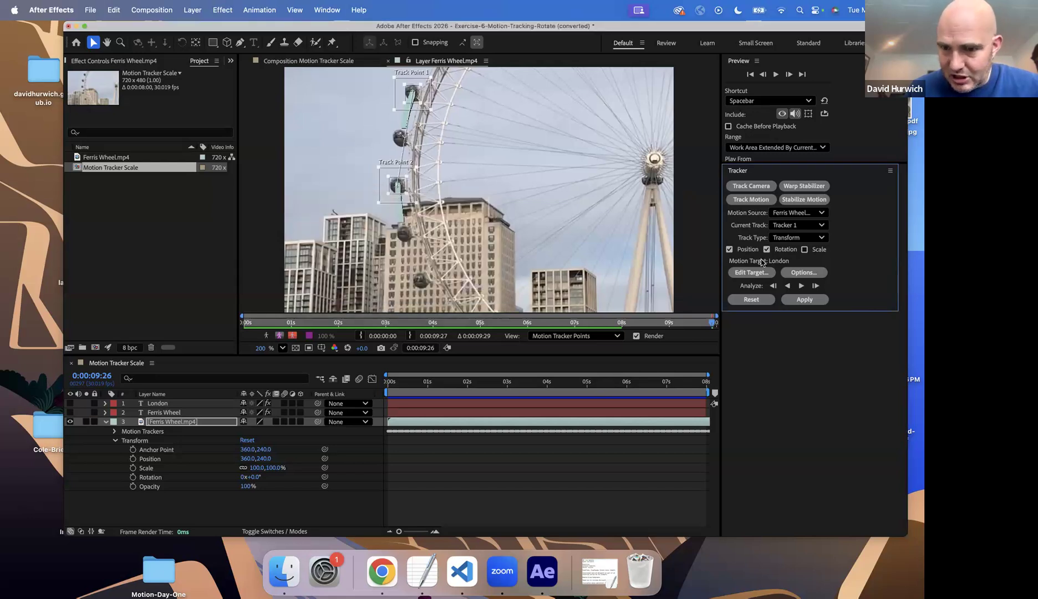
{"action": "left_click", "coordinate": [805, 300]}
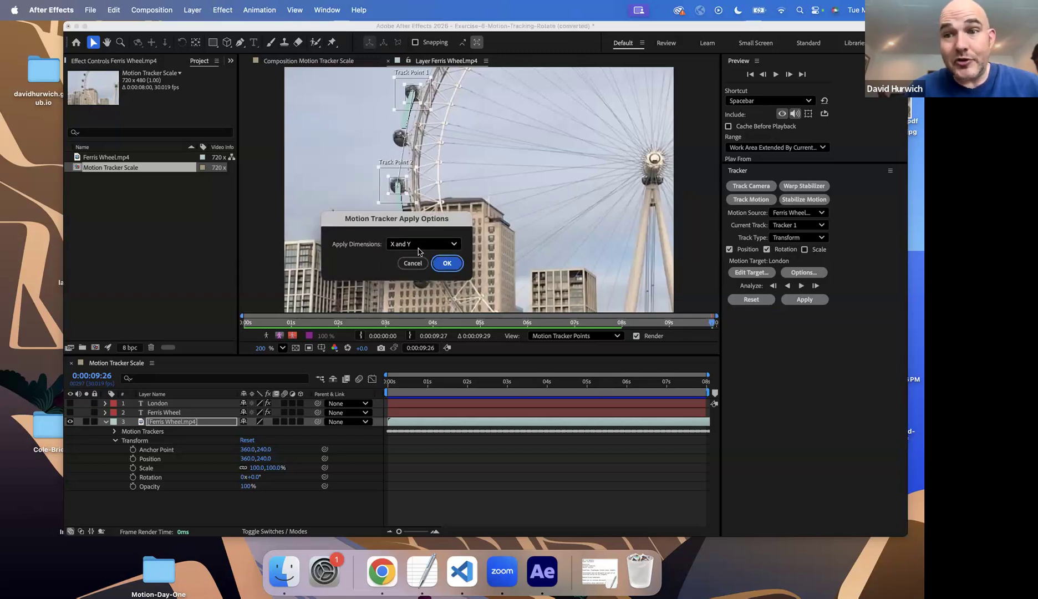
{"action": "left_click", "coordinate": [447, 264]}
Show the London layer and play back its tracked motion from the first frame
{"action": "left_click_drag", "start_coordinate": [402, 387], "coordinate": [354, 390]}
{"action": "key", "text": "comma"}
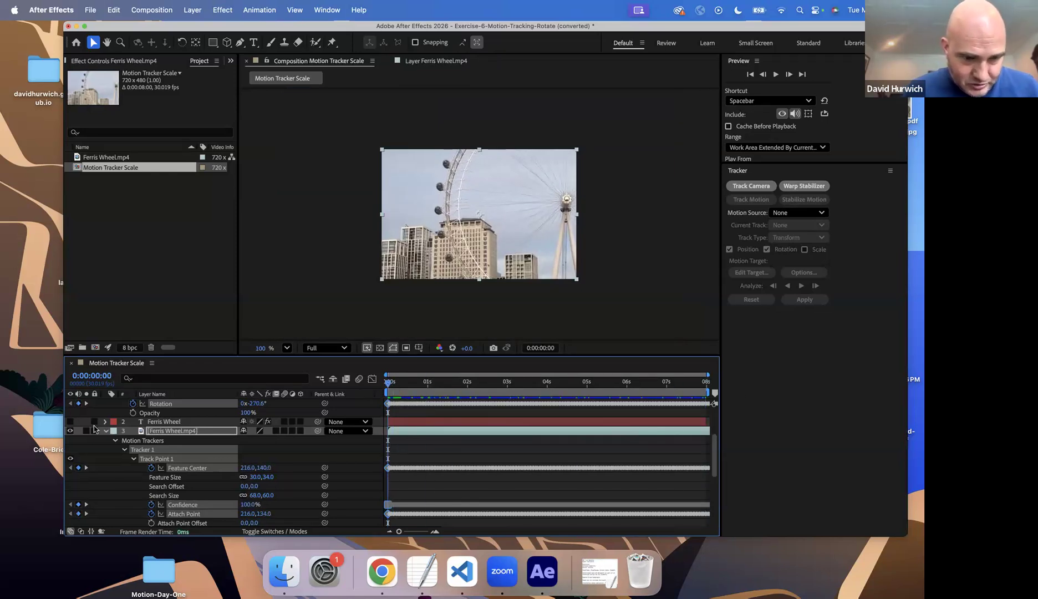
{"action": "scroll", "coordinate": [86, 426], "scroll_direction": "up", "scroll_amount": 3}
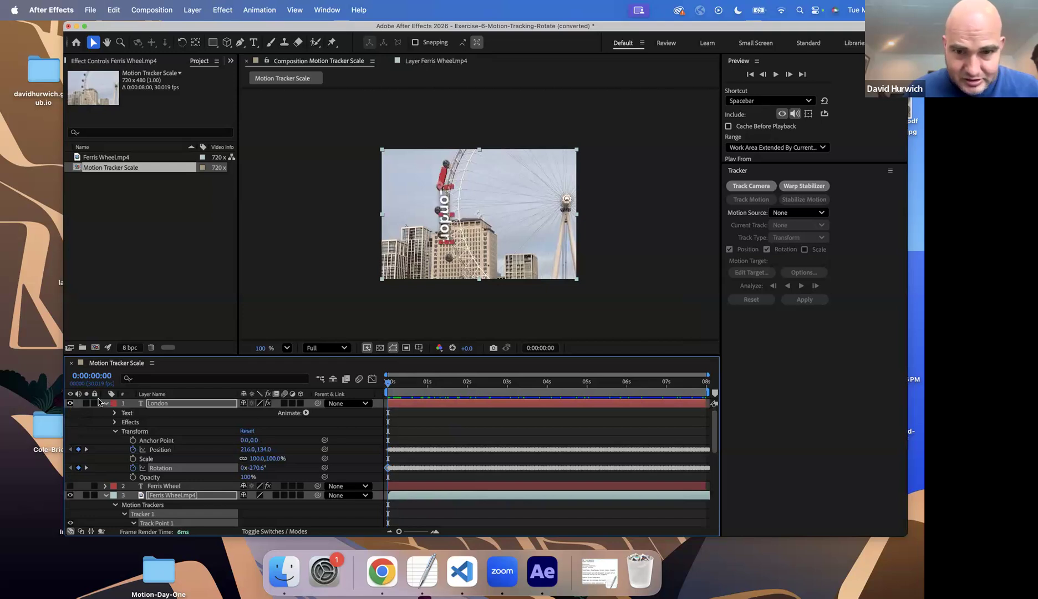
{"action": "key", "text": "space"}
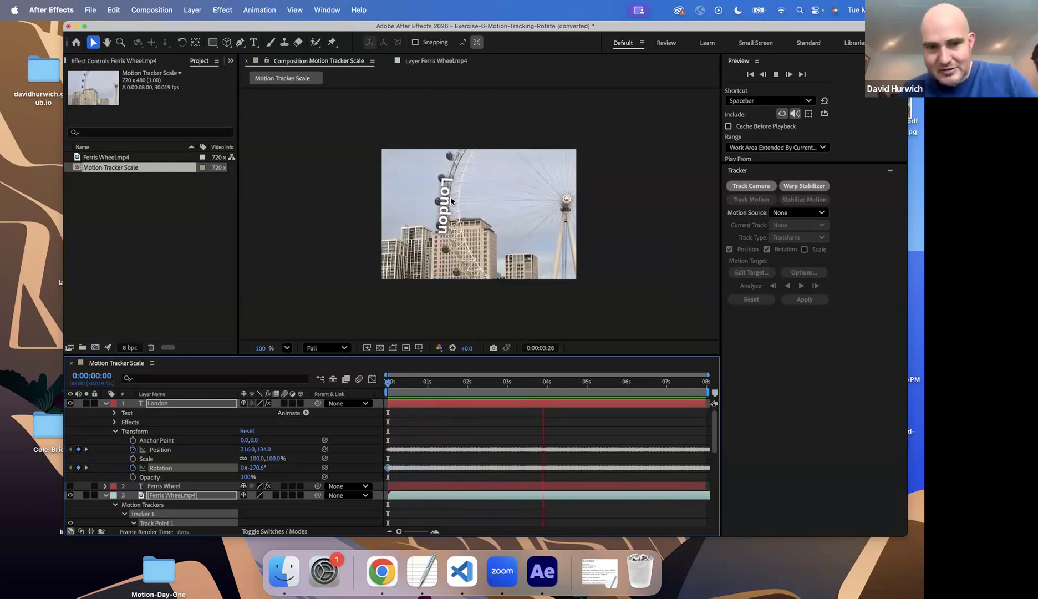
{"action": "key", "text": "period"}
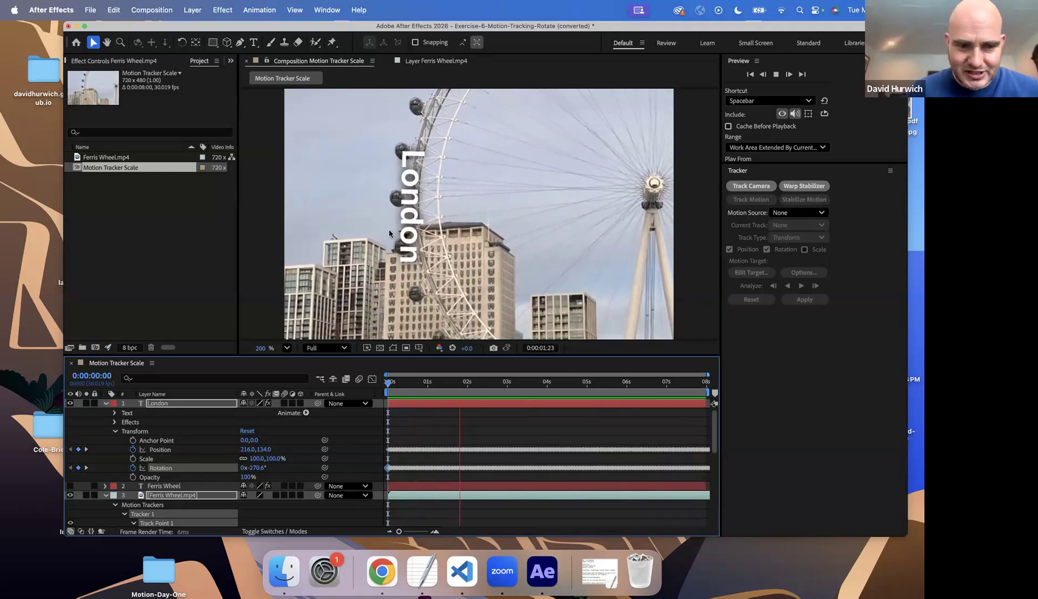
Undo the applied tracking data and the visibility change on the London layer
{"action": "left_click", "coordinate": [162, 467]}
{"action": "key", "text": "super+z"}
{"action": "key", "text": "super+z"}
{"action": "key", "text": "super+z"}
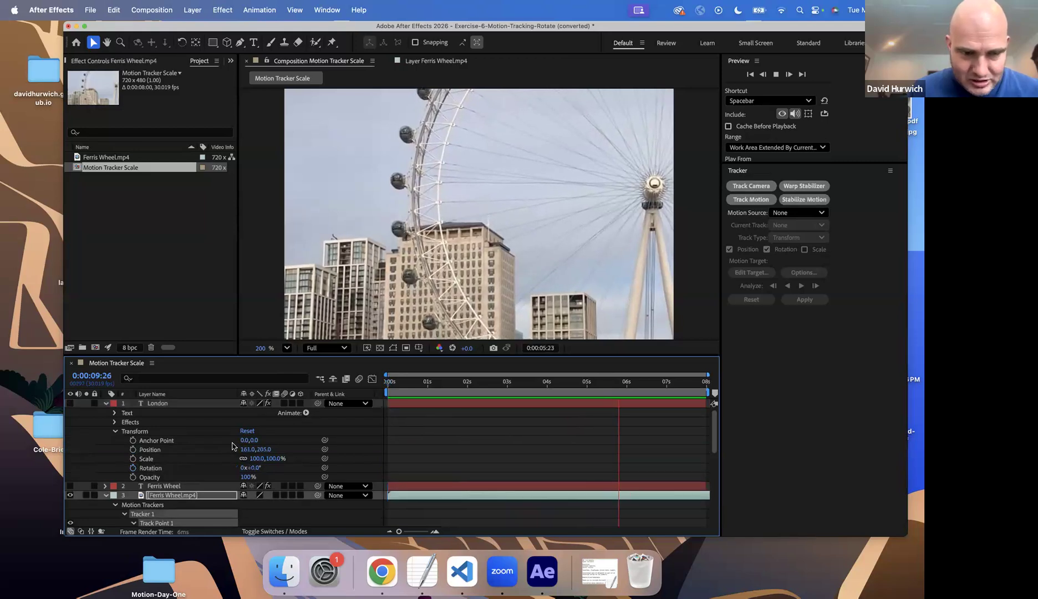
Collapse the properties of the London and Ferris Wheel.mp4 layers and show the London text at the first frame
{"action": "left_click", "coordinate": [106, 403]}
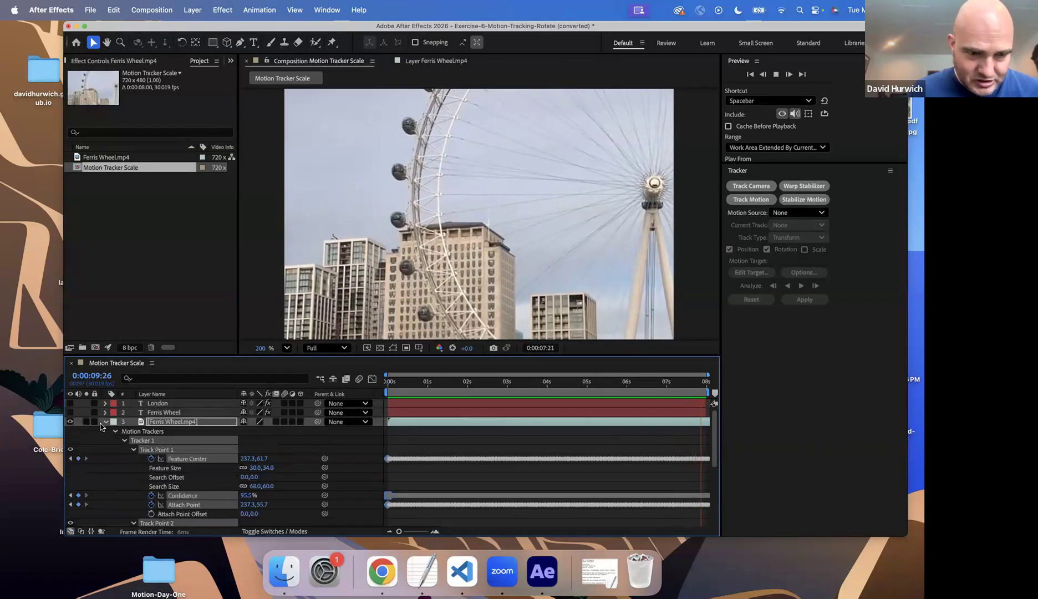
{"action": "left_click", "coordinate": [104, 422]}
{"action": "key", "text": "space"}
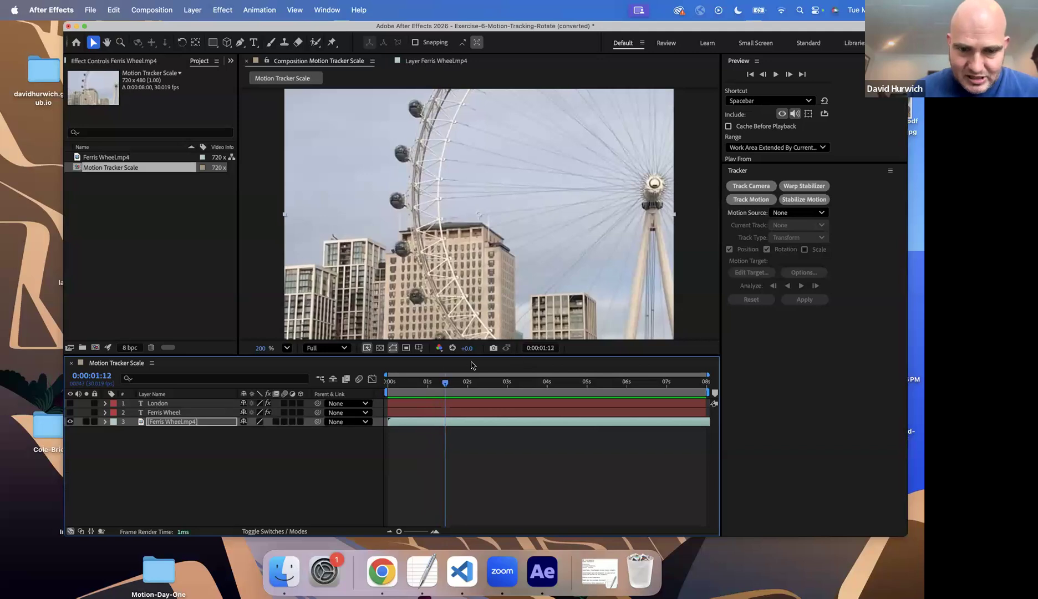
{"action": "key", "text": "Home"}
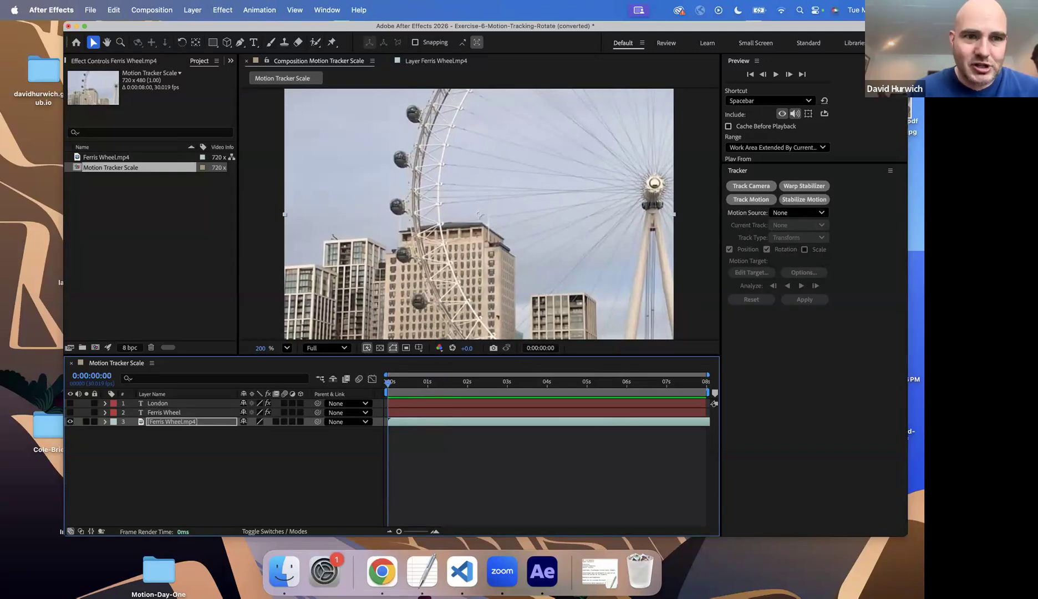
{"action": "left_click", "coordinate": [70, 404]}
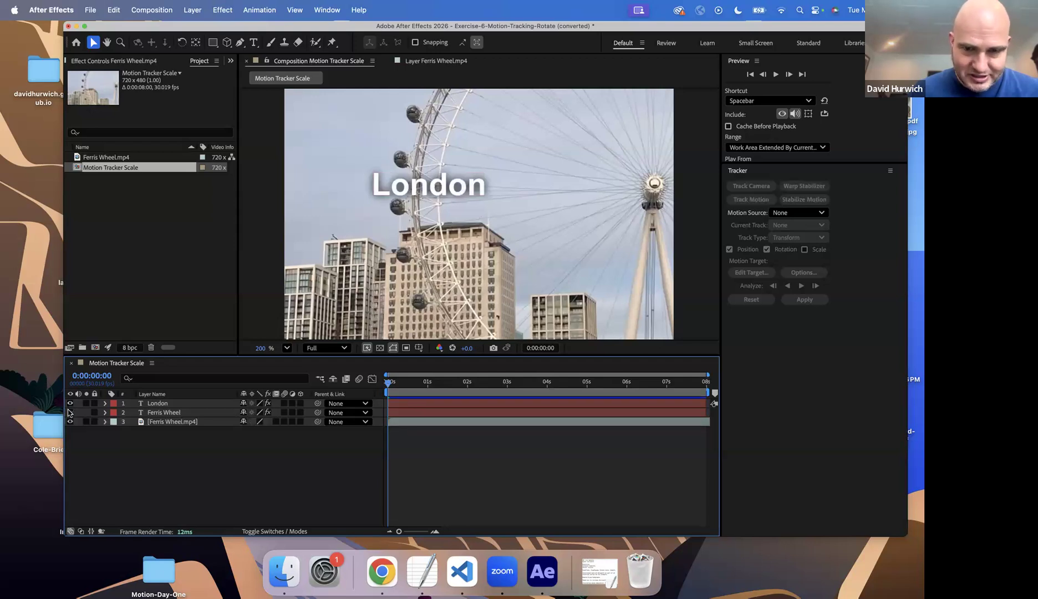
Show the Ferris Wheel text layer and add a null object to the composition
{"action": "left_click", "coordinate": [70, 413]}
{"action": "left_click", "coordinate": [216, 10]}
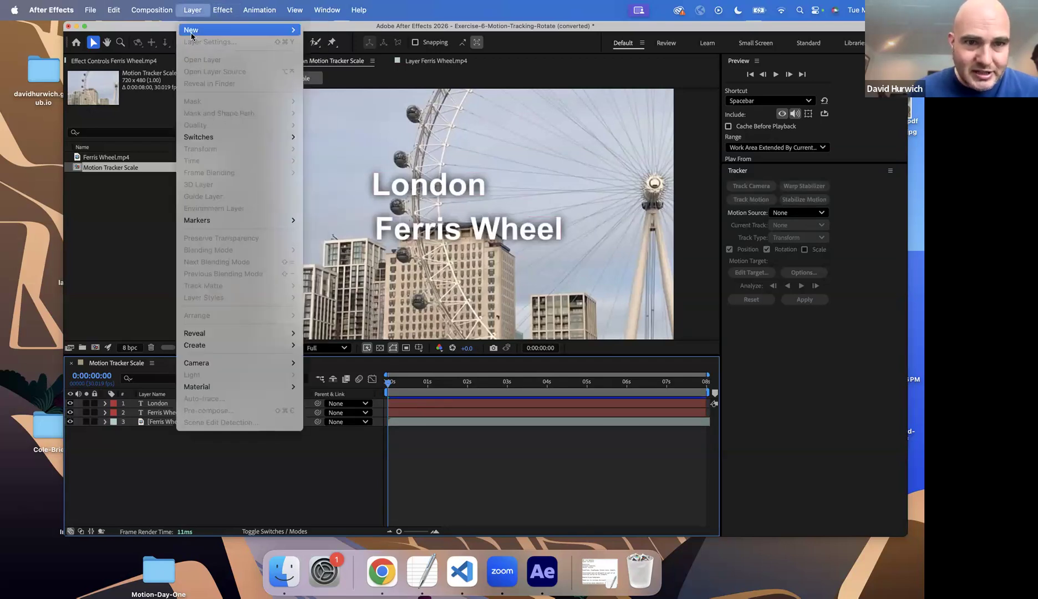
{"action": "mouse_move", "coordinate": [191, 36]}
{"action": "left_click", "coordinate": [353, 79]}
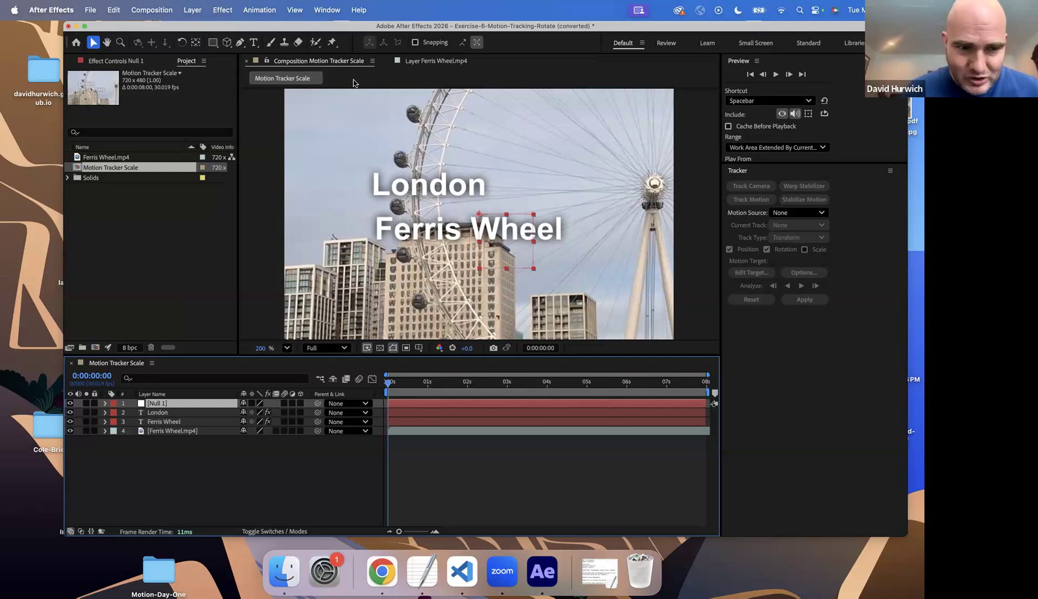
Rename the new null layer as Text Null
{"action": "key", "text": "Return"}
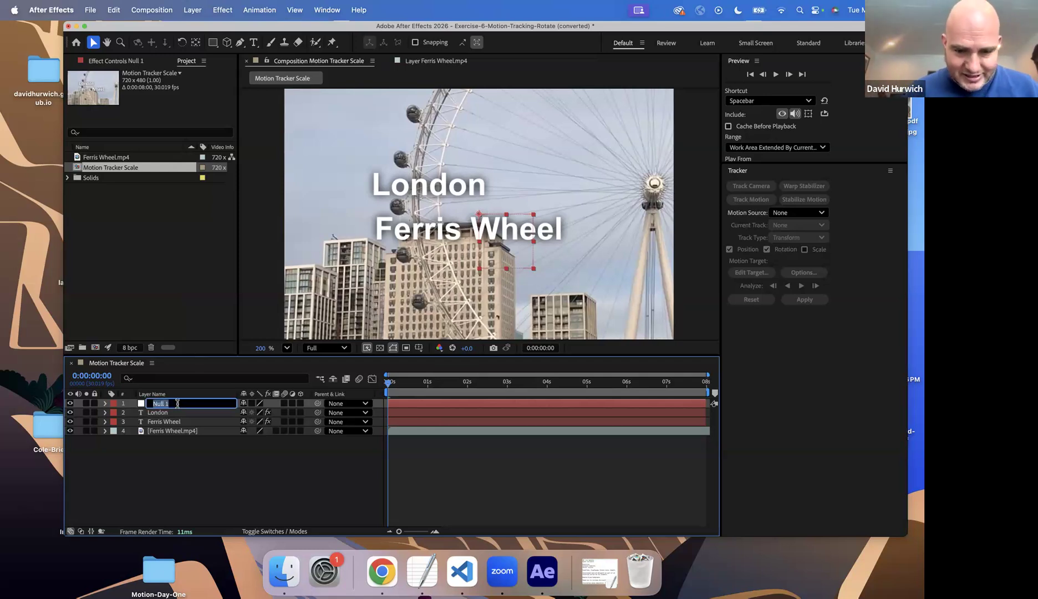
{"action": "type", "text": "t"}
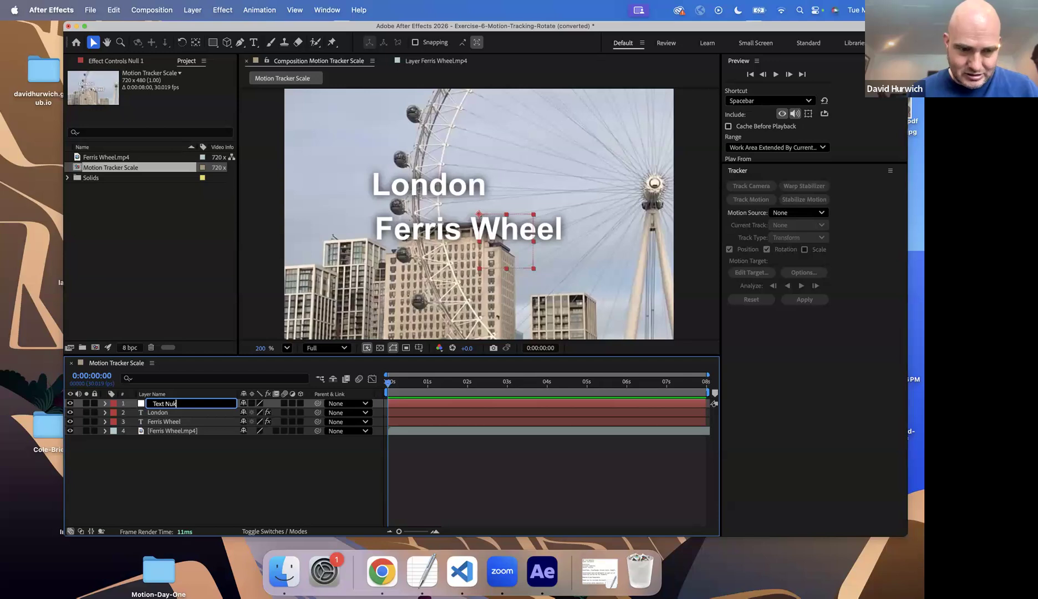
{"action": "type", "text": "ext Null"}
{"action": "key", "text": "Return"}
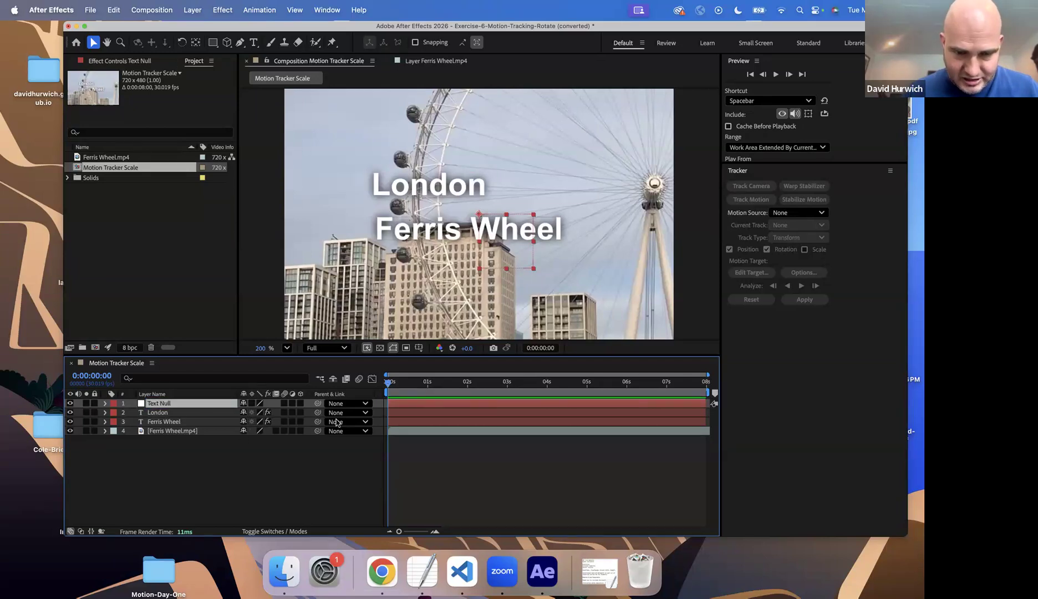
Parent the London layer to the Ferris Wheel text layer and the Ferris Wheel text layer to Ferris Wheel.mp4
{"action": "left_click", "coordinate": [337, 416]}
{"action": "left_click", "coordinate": [352, 468]}
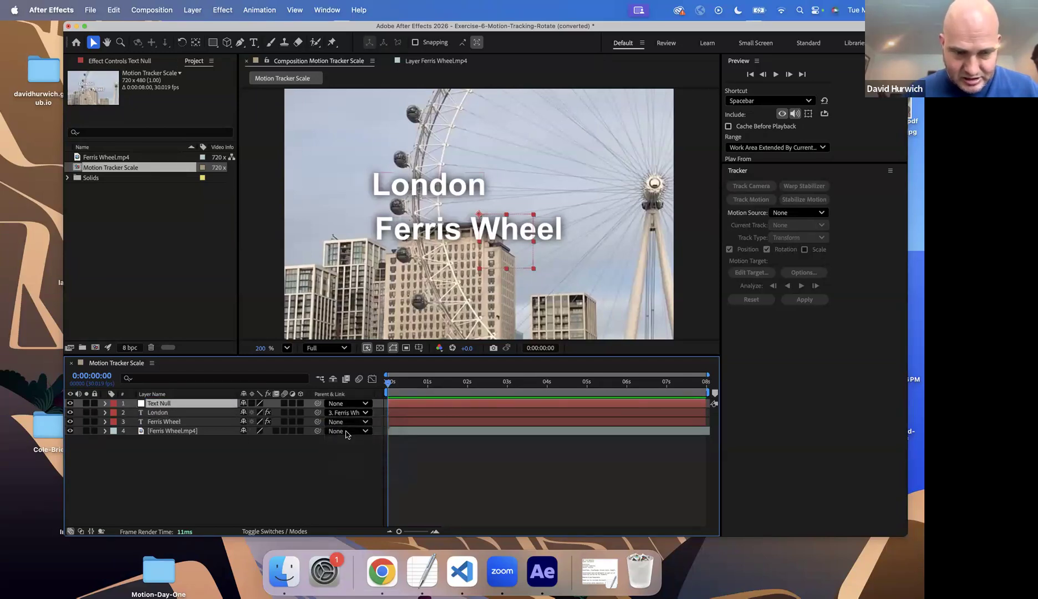
{"action": "left_click", "coordinate": [345, 422]}
{"action": "left_click", "coordinate": [364, 486]}
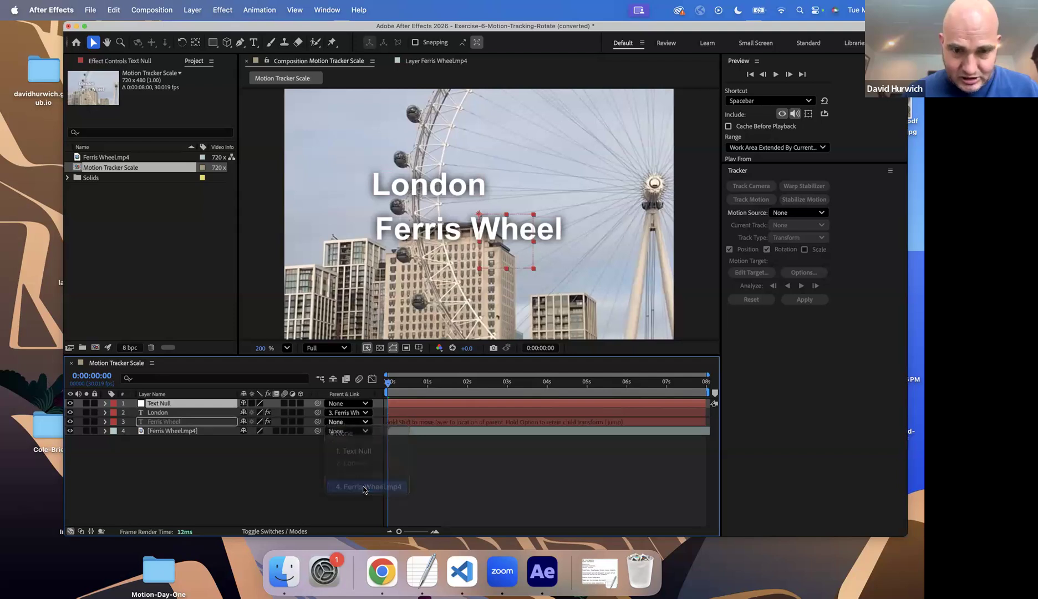
Set Text Null as the motion target of the Ferris Wheel.mp4 tracker and apply the tracking data in the X and Y dimensions
{"action": "left_click", "coordinate": [411, 63]}
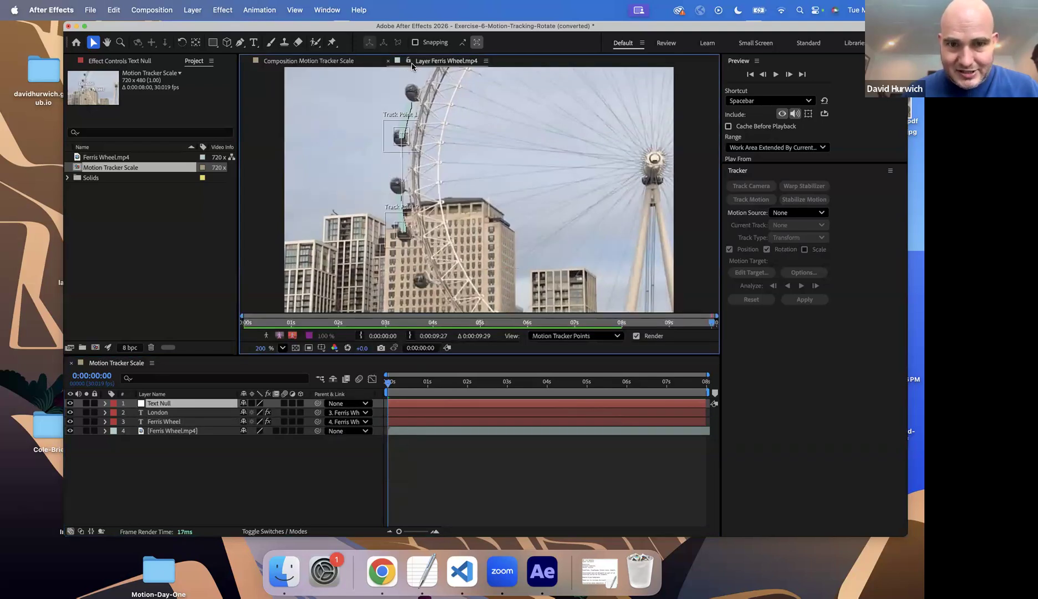
{"action": "left_click", "coordinate": [174, 432]}
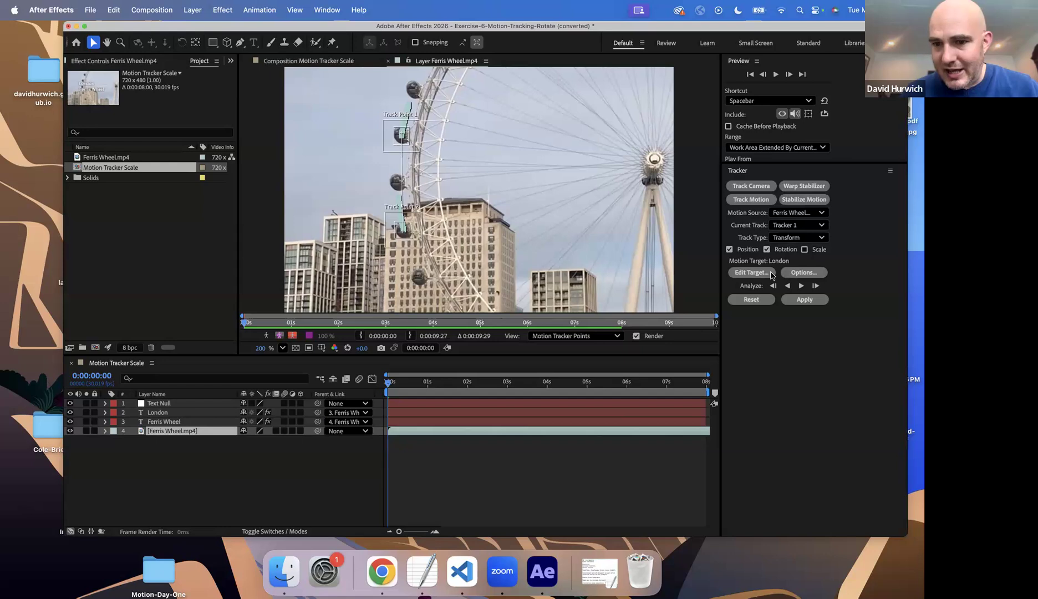
{"action": "left_click", "coordinate": [752, 273]}
{"action": "left_click", "coordinate": [432, 248]}
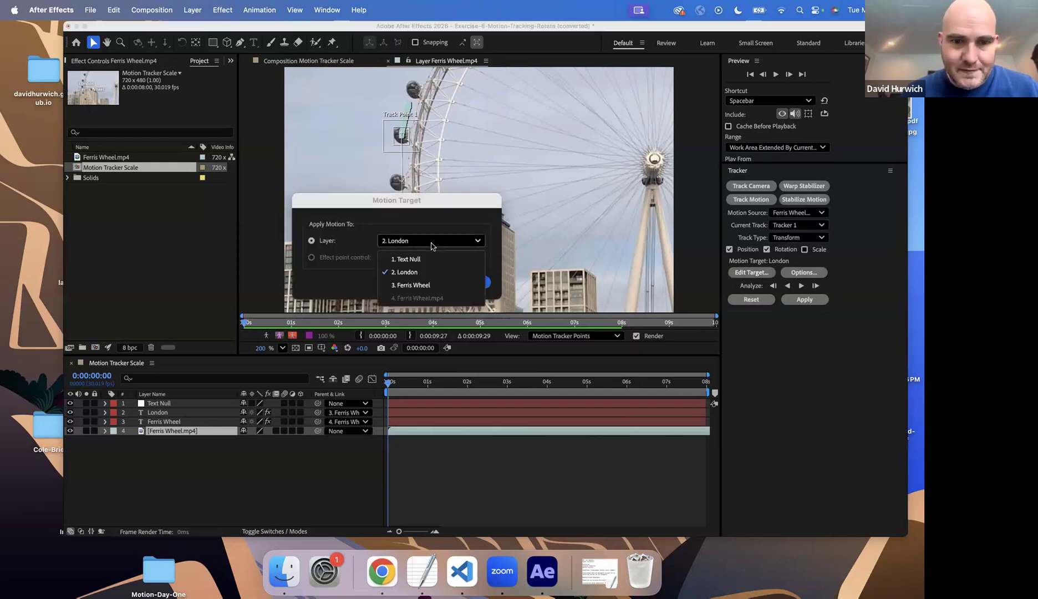
{"action": "left_click", "coordinate": [431, 259]}
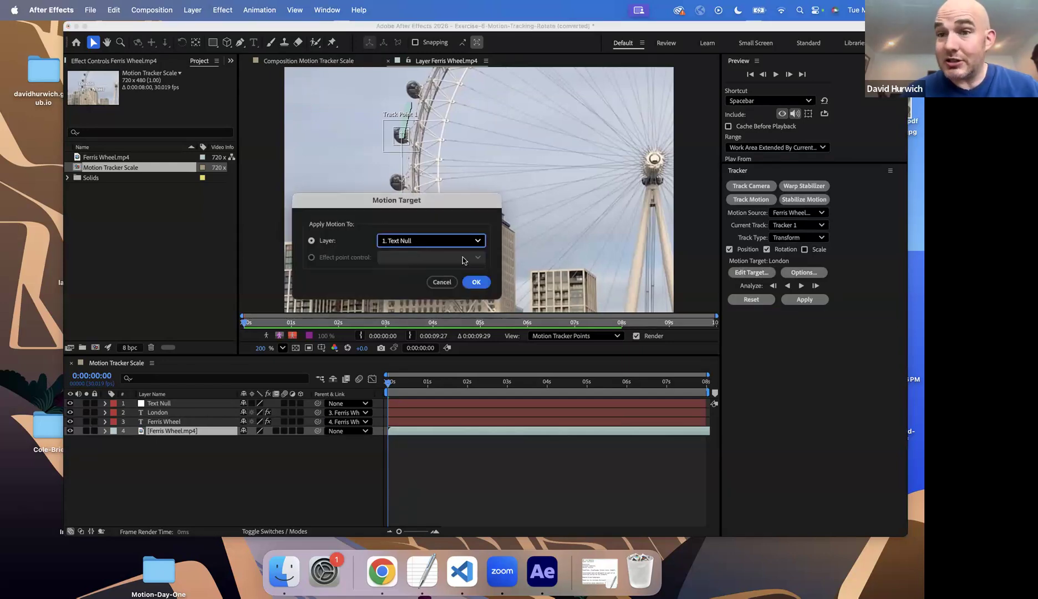
{"action": "left_click", "coordinate": [476, 282]}
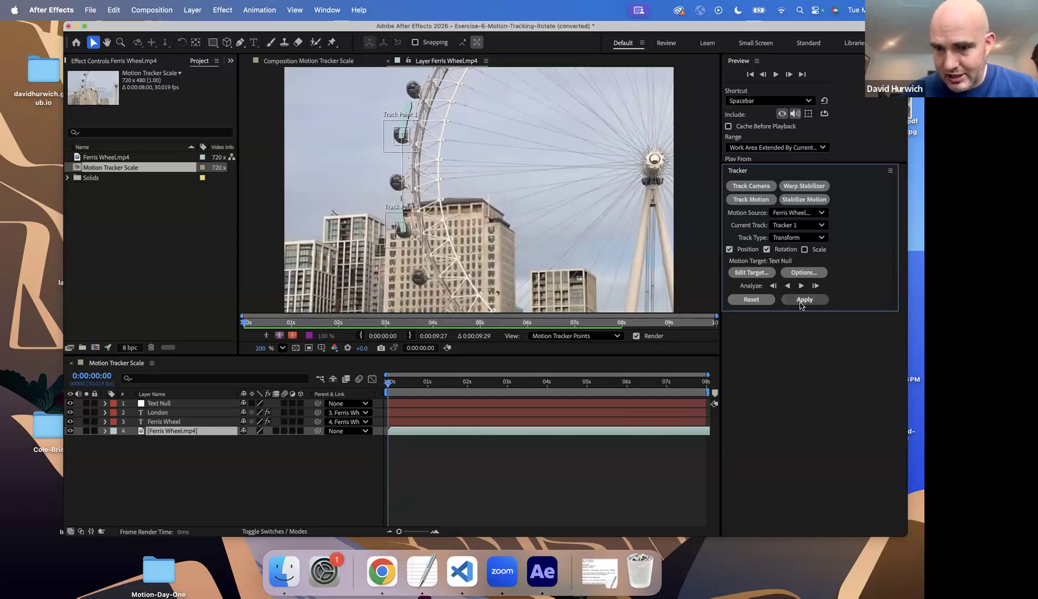
{"action": "left_click", "coordinate": [803, 302]}
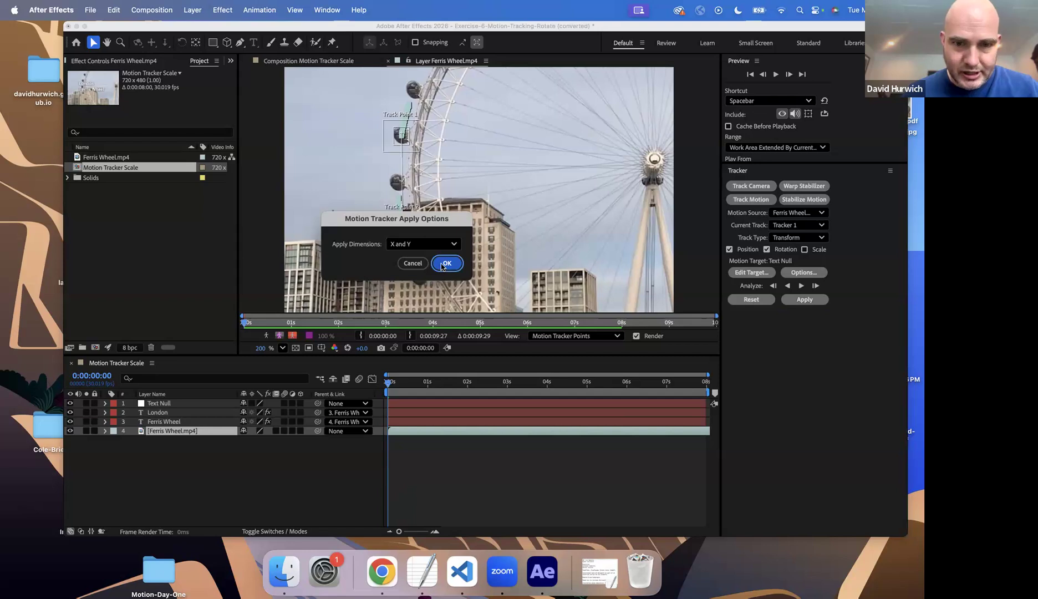
{"action": "left_click", "coordinate": [447, 264]}
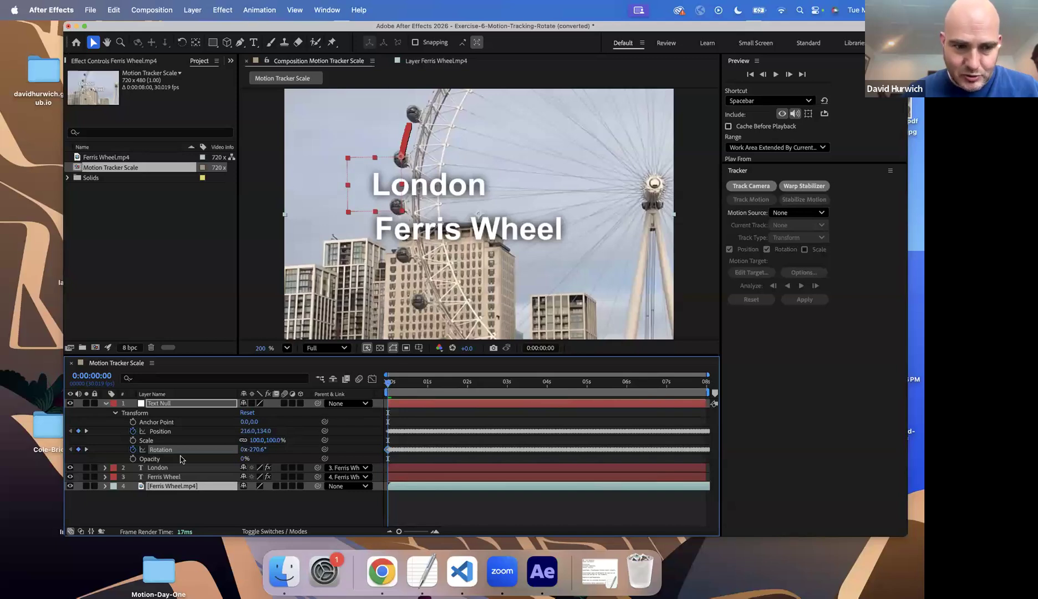
Hide the London and Ferris Wheel text layers and preview the composition, returning to the first frame
{"action": "left_click", "coordinate": [72, 468]}
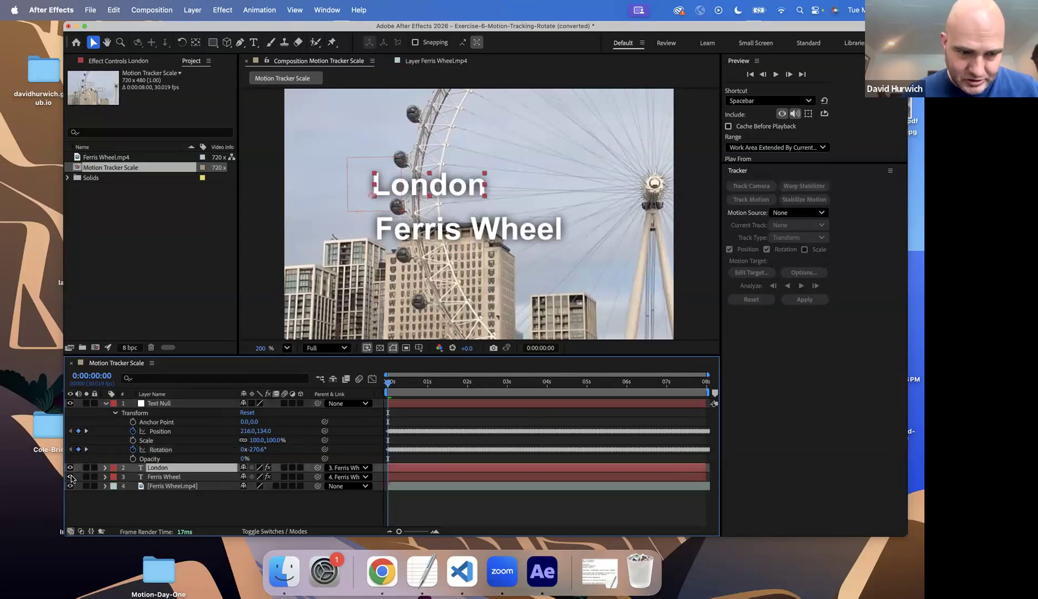
{"action": "left_click", "coordinate": [70, 476]}
{"action": "left_click", "coordinate": [70, 467]}
{"action": "key", "text": "space"}
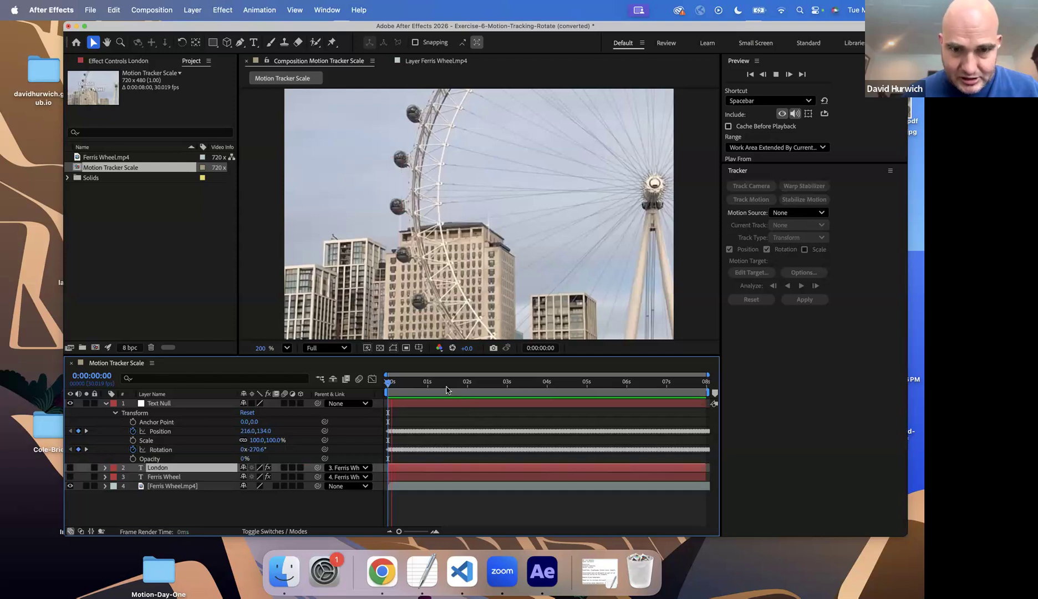
{"action": "left_click_drag", "start_coordinate": [544, 381], "coordinate": [575, 382]}
{"action": "left_click_drag", "start_coordinate": [407, 393], "coordinate": [352, 393]}
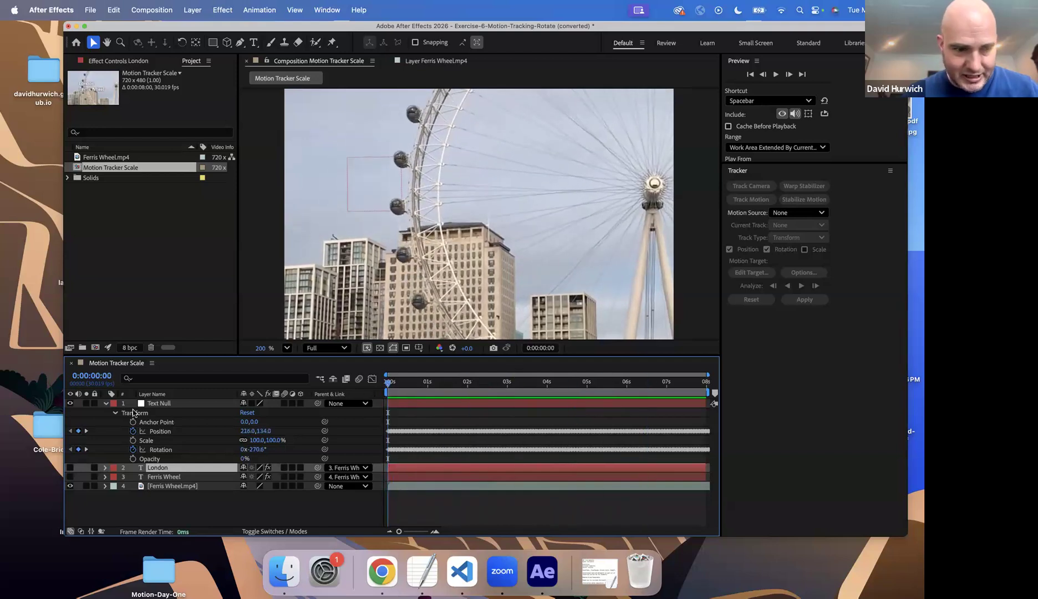
Show the London and Ferris Wheel text layers again and play back the composition, returning to the first frame
{"action": "left_click", "coordinate": [71, 467]}
{"action": "left_click", "coordinate": [71, 477]}
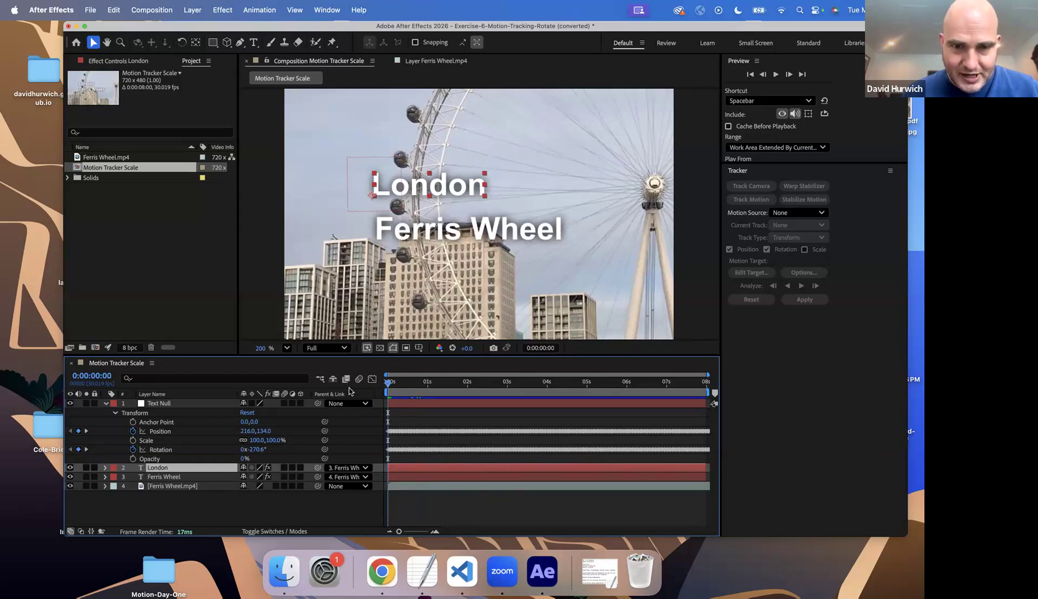
{"action": "key", "text": "space"}
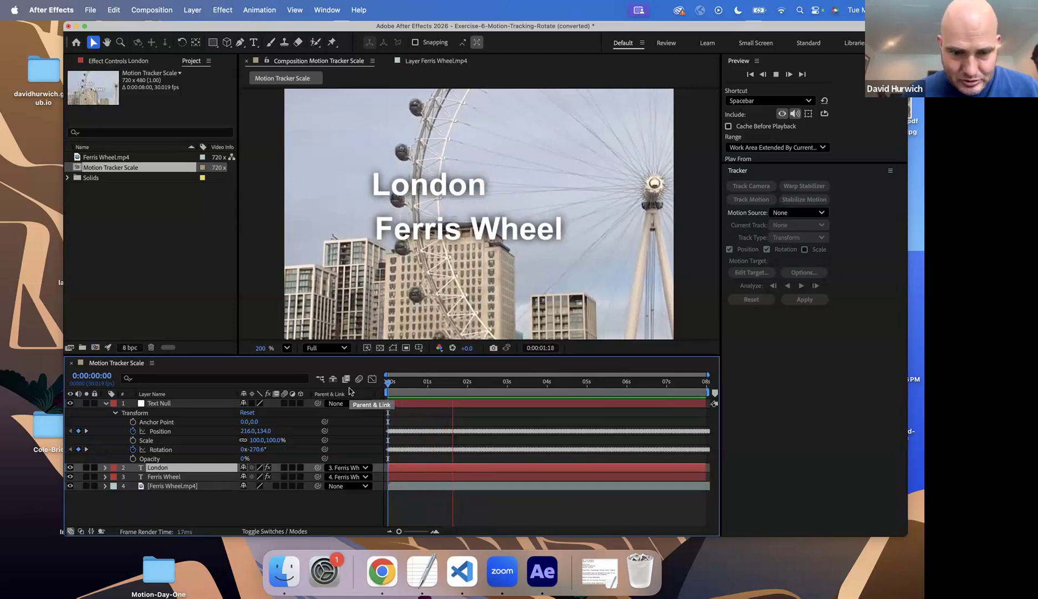
{"action": "key", "text": "space"}
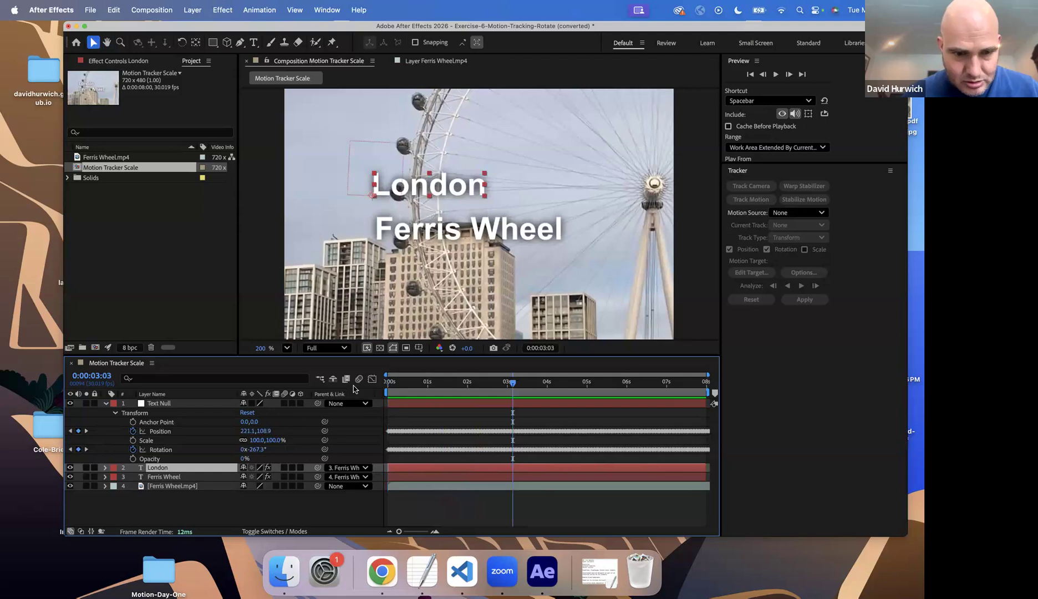
{"action": "key", "text": "Home"}
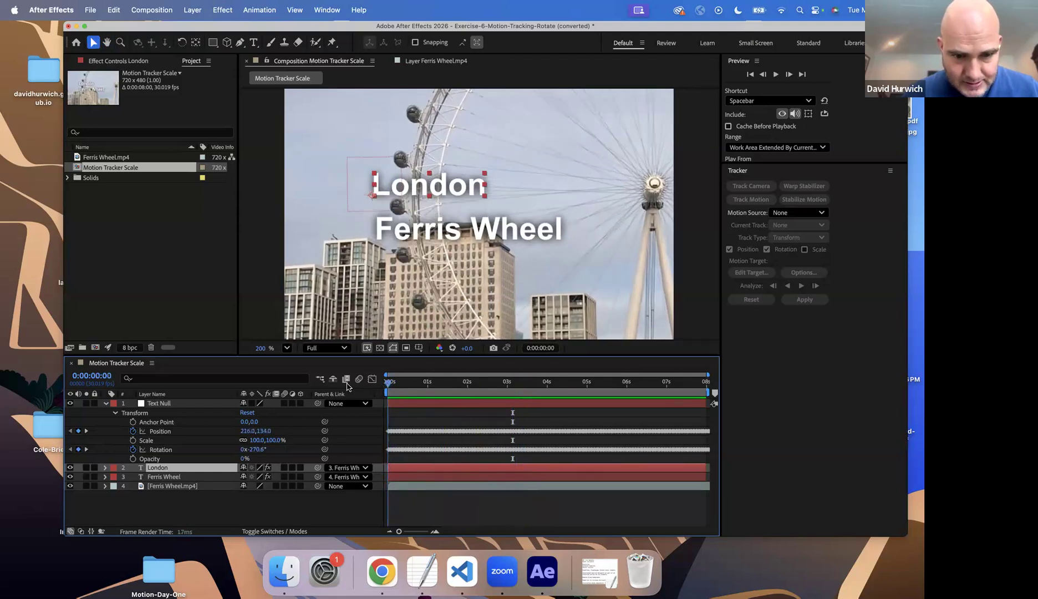
Parent both the London and Ferris Wheel text layers to Text Null and play back their motion
{"action": "left_click", "coordinate": [342, 469]}
{"action": "left_click", "coordinate": [355, 502]}
{"action": "left_click", "coordinate": [349, 477]}
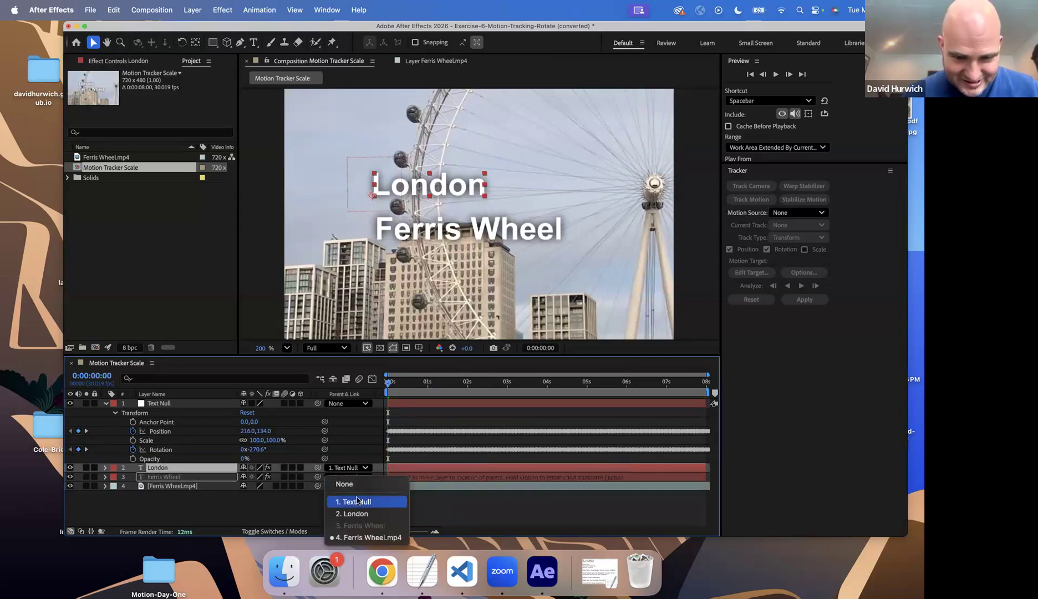
{"action": "left_click", "coordinate": [356, 502]}
{"action": "key", "text": "space"}
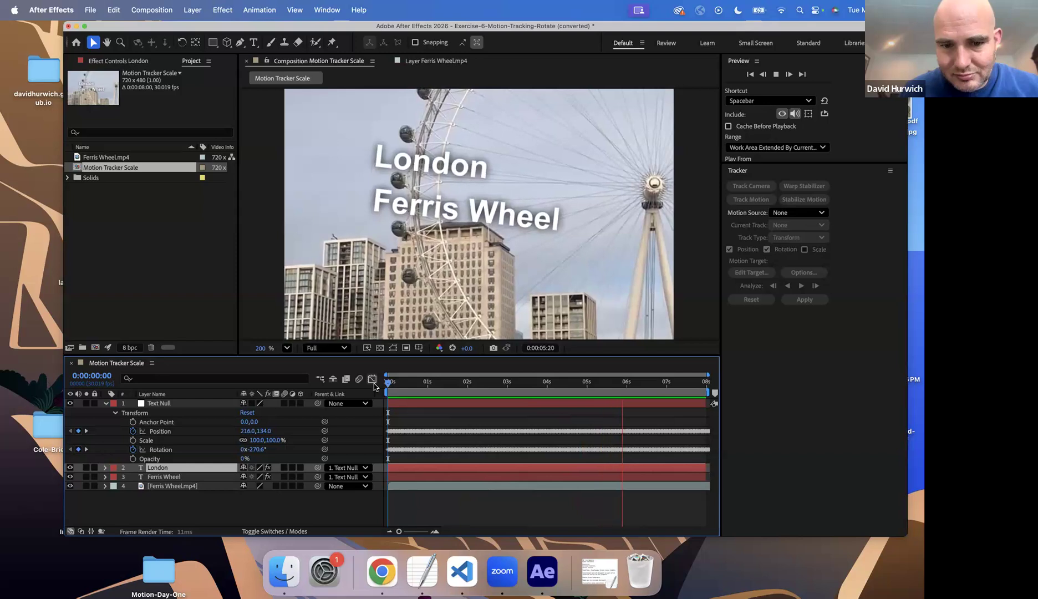
{"action": "key", "text": "space"}
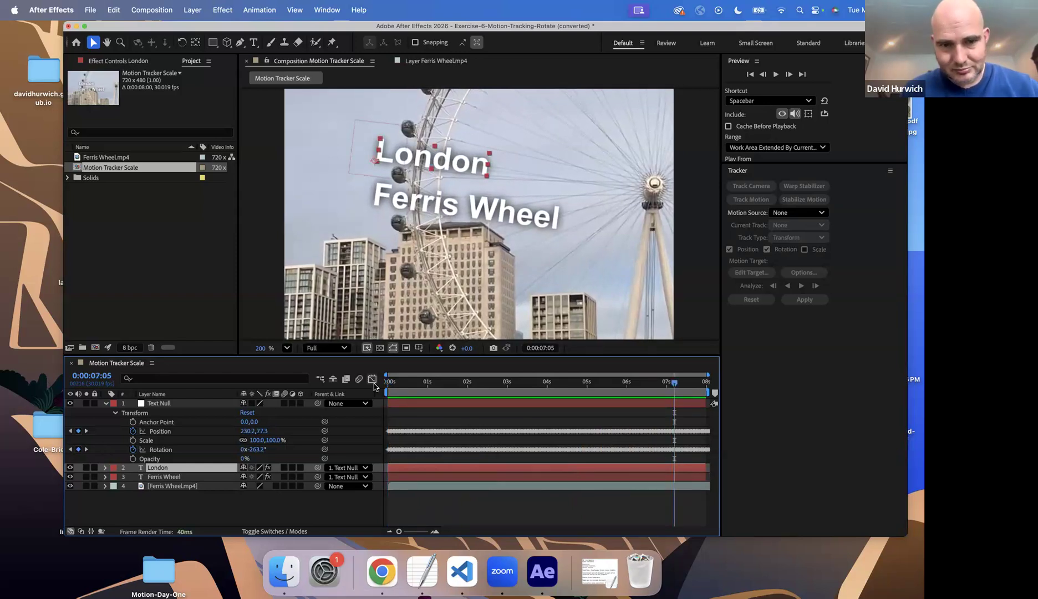
Save the project as Exercise-6-Motion-Tracking-Rotate (converted).aep, replacing the existing file
{"action": "key", "text": "super+s"}
{"action": "key", "text": "Return"}
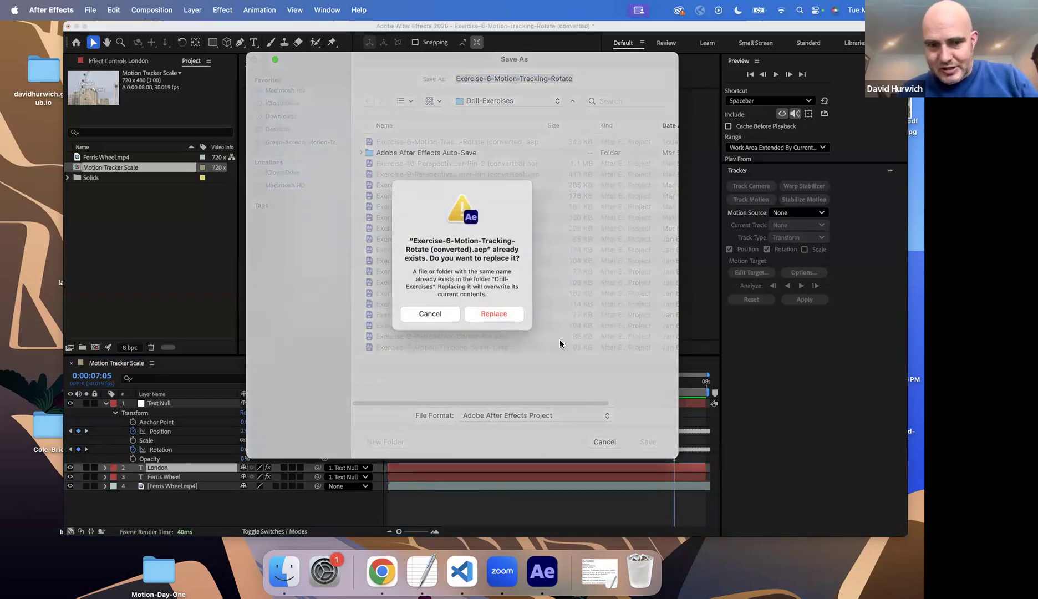
{"action": "left_click", "coordinate": [517, 312]}
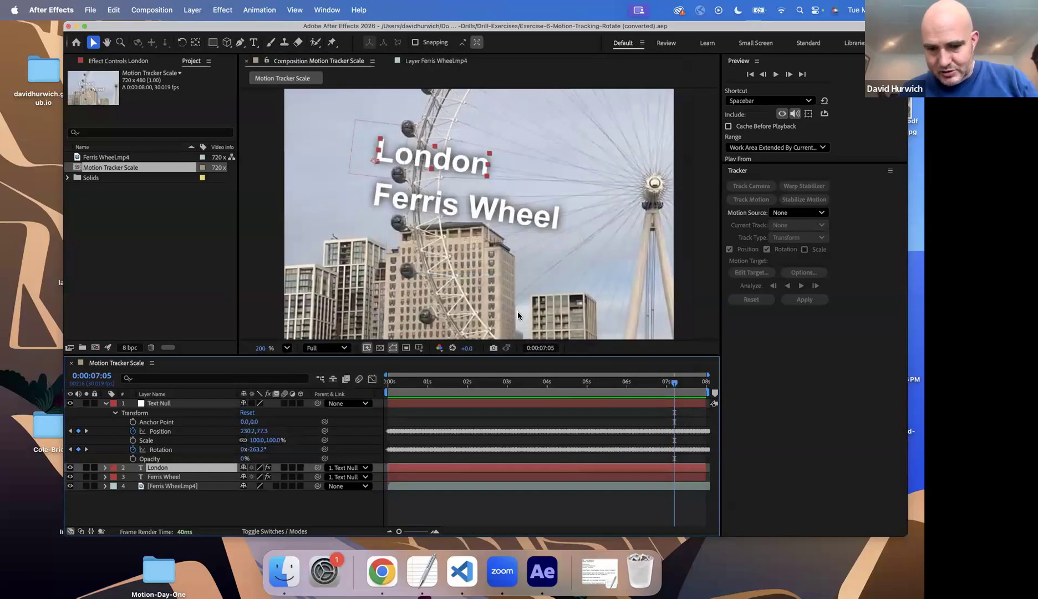
Open the project Exercise-7-Motion-Tracking-Scale-1.aep from the Drill-Exercises folder and accept its version conversion
{"action": "key", "text": "super+o"}
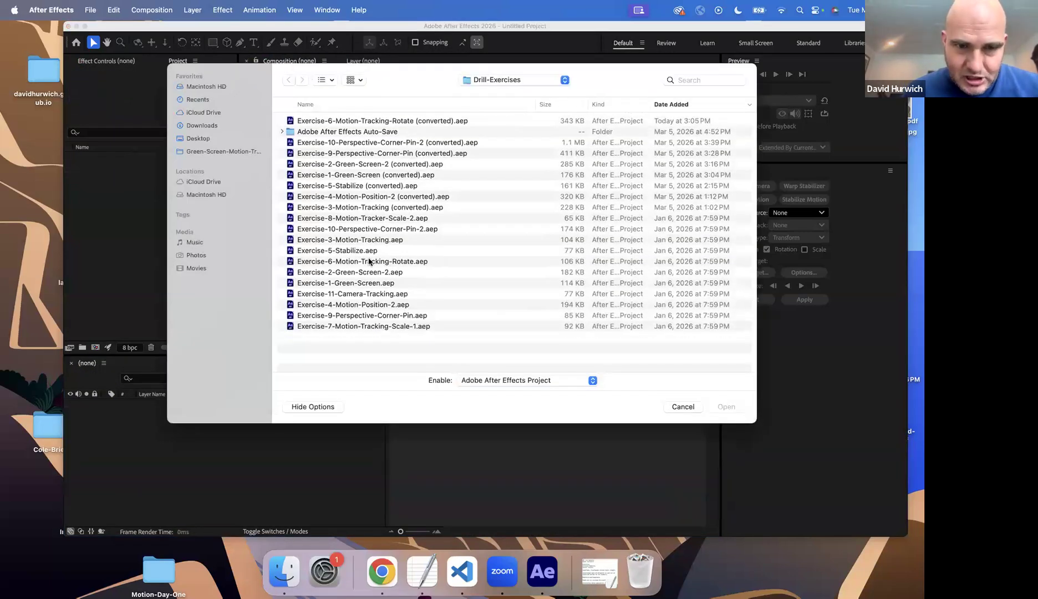
{"action": "left_click", "coordinate": [380, 105]}
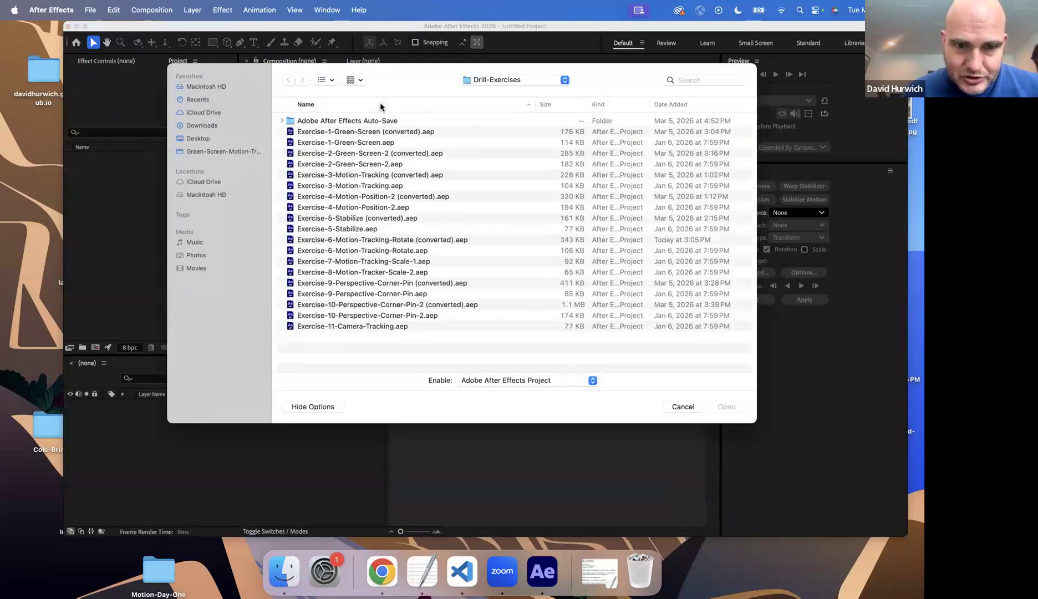
{"action": "double_click", "coordinate": [374, 264]}
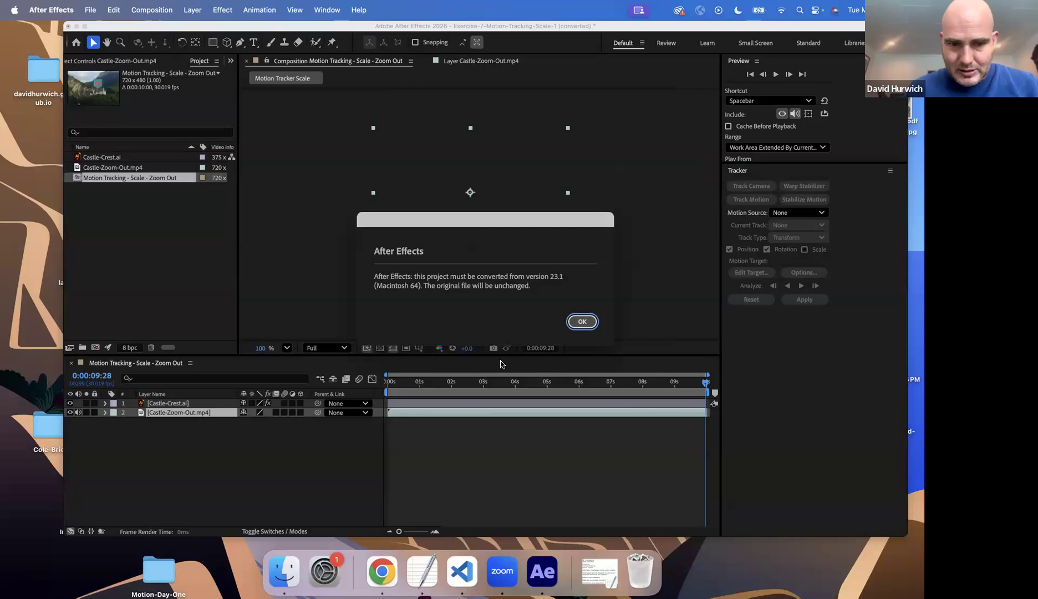
{"action": "key", "text": "Return"}
Hide the Castle-Crest.ai layer and scrub through the enlarged castle footage from the first to the last frame
{"action": "key", "text": "Home"}
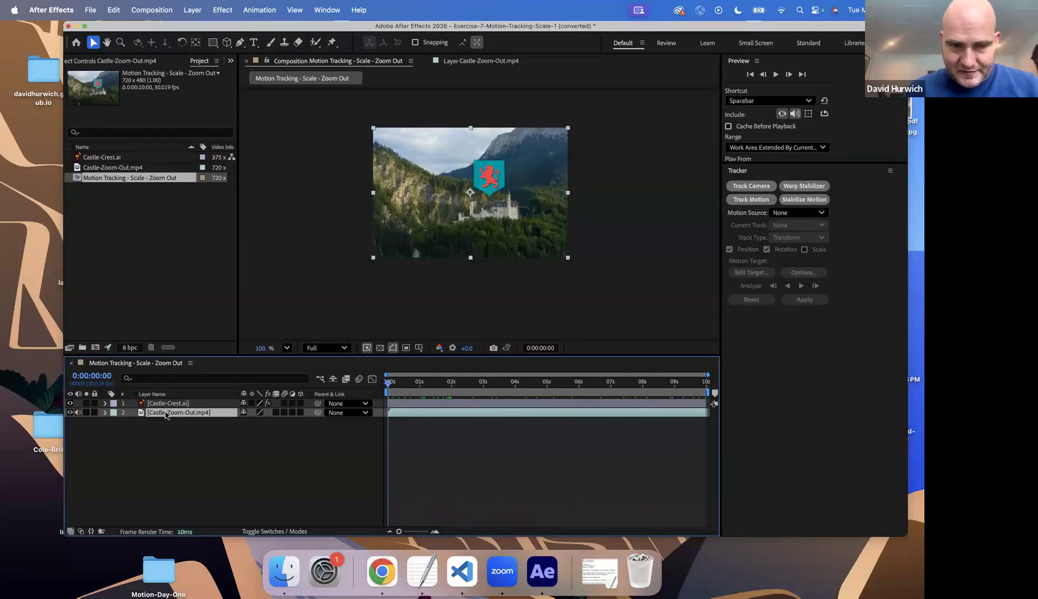
{"action": "left_click", "coordinate": [69, 404]}
{"action": "key", "text": "period"}
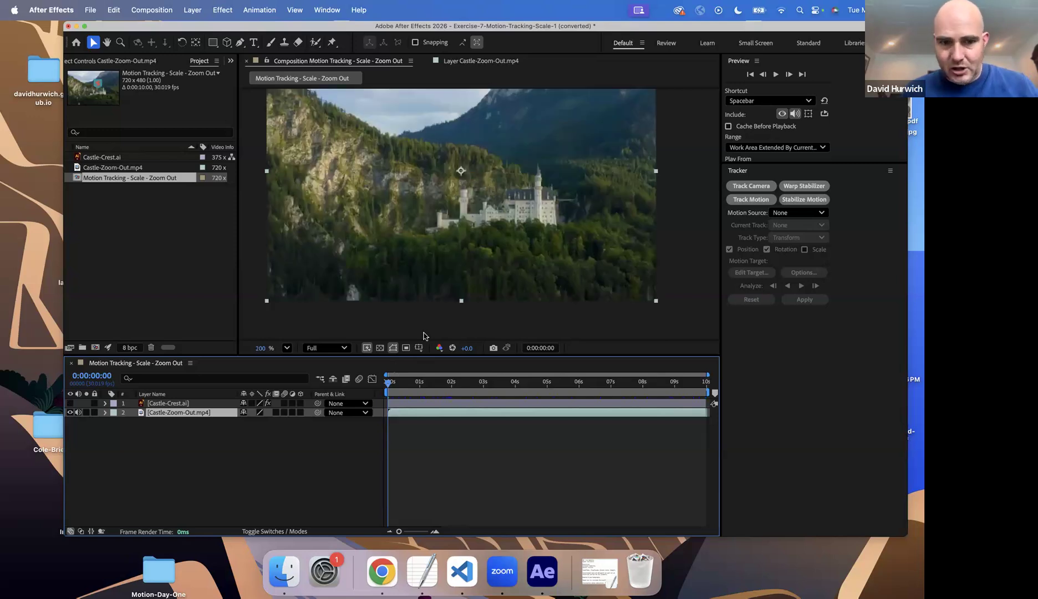
{"action": "left_click_drag", "start_coordinate": [387, 384], "coordinate": [708, 394]}
{"action": "left_click_drag", "start_coordinate": [478, 405], "coordinate": [243, 384]}
{"action": "left_click_drag", "start_coordinate": [396, 384], "coordinate": [827, 407]}
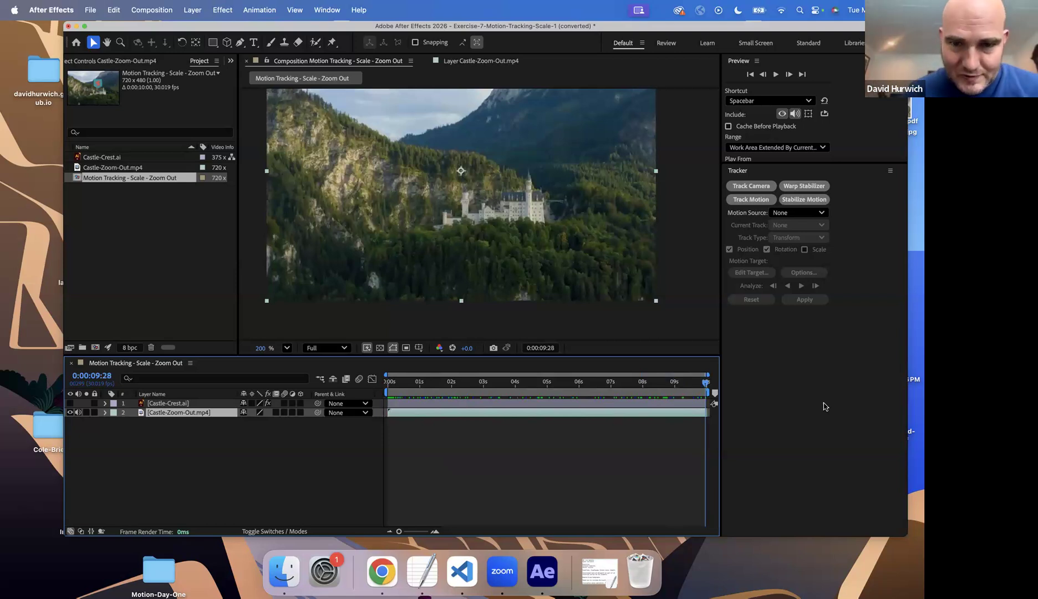
Show the Castle-Crest.ai layer and play back the crest over the zooming castle footage from the start
{"action": "left_click", "coordinate": [70, 403]}
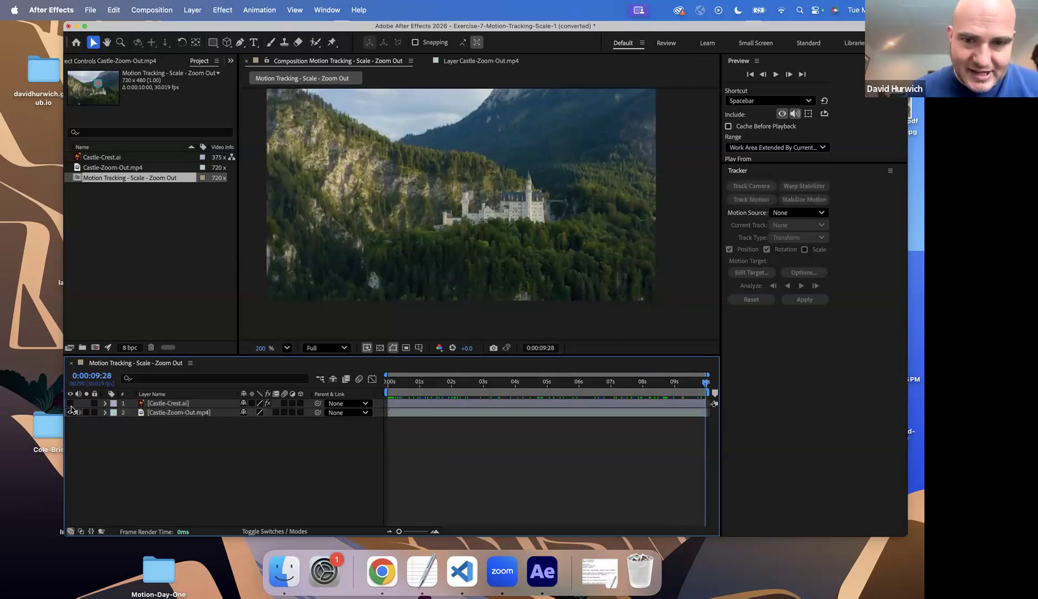
{"action": "left_click", "coordinate": [392, 384]}
{"action": "key", "text": "space"}
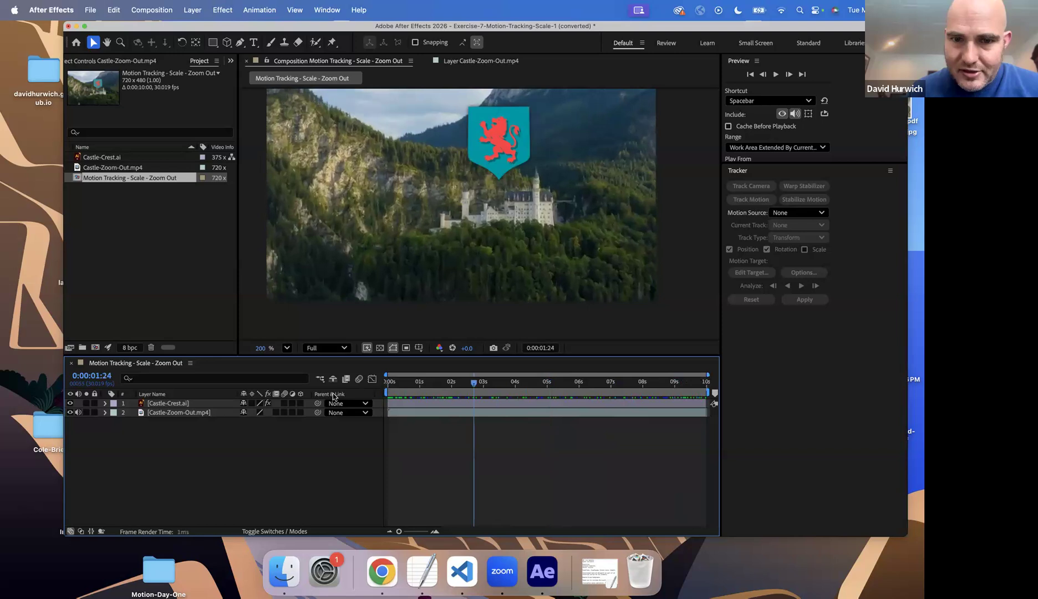
{"action": "key", "text": "space"}
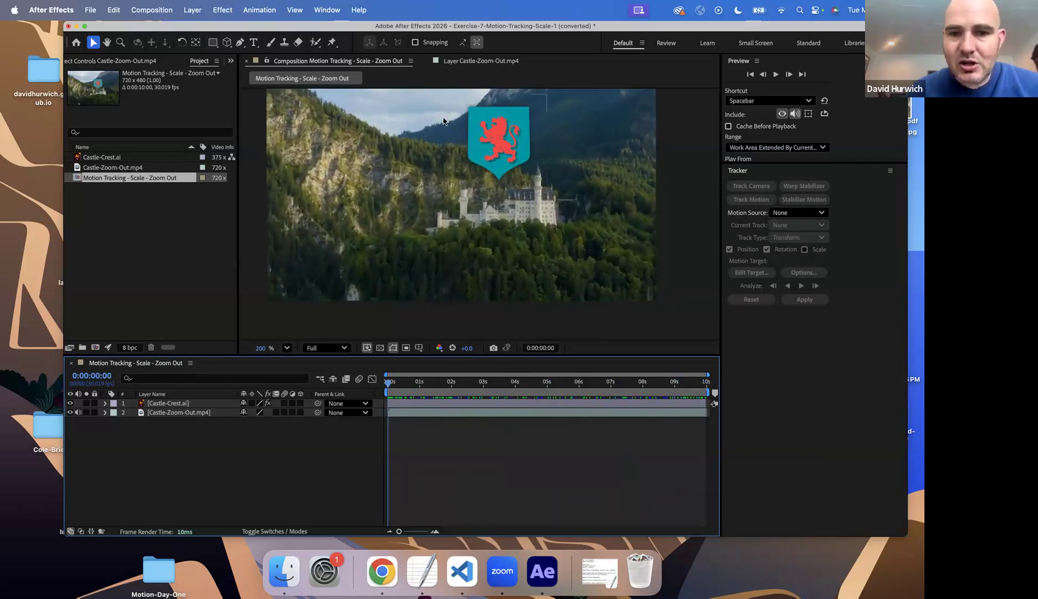
Start a motion track on the Castle-Zoom-Out.mp4 layer with that clip as source, tracking only scale with position turned off
{"action": "left_click", "coordinate": [178, 414]}
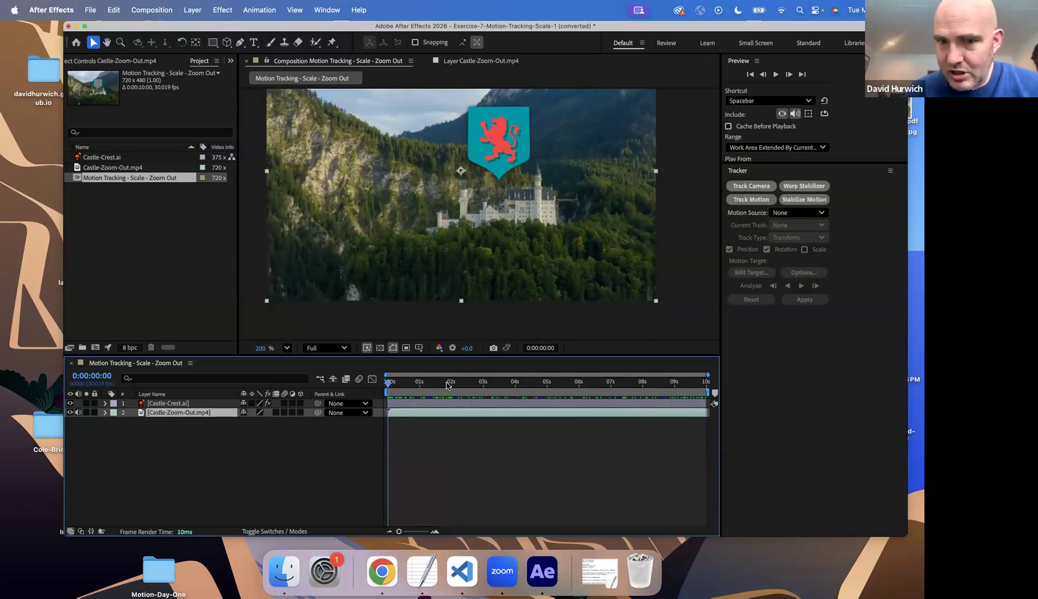
{"action": "left_click", "coordinate": [330, 10]}
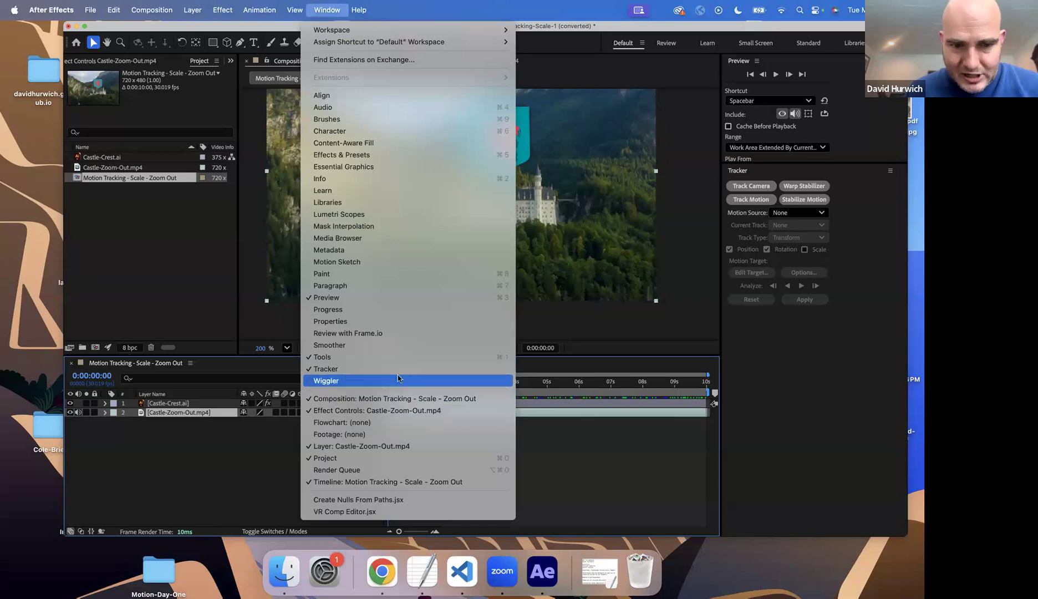
{"action": "left_click", "coordinate": [326, 369]}
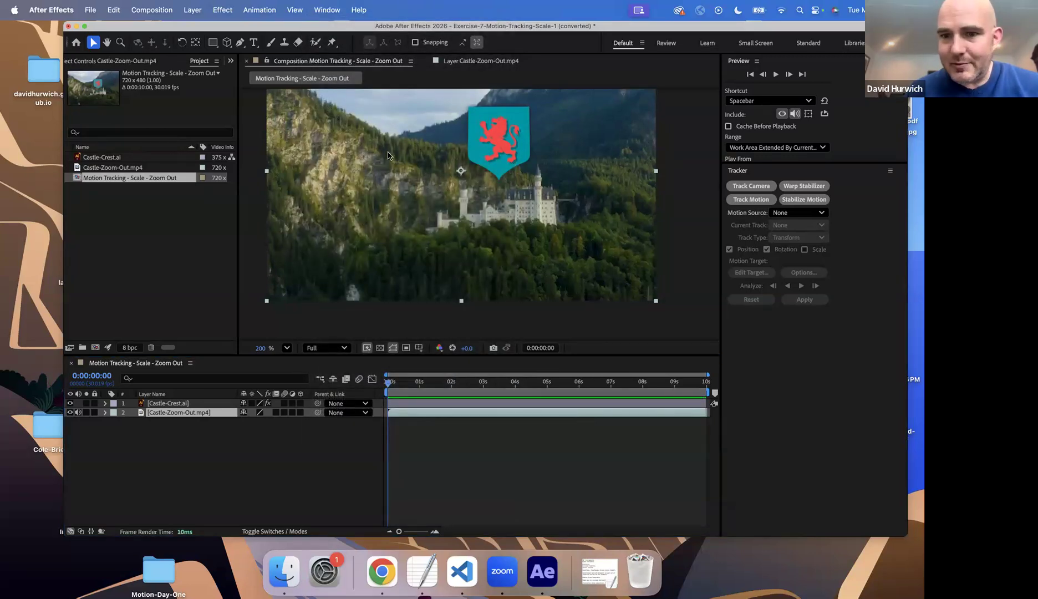
{"action": "left_click", "coordinate": [759, 203]}
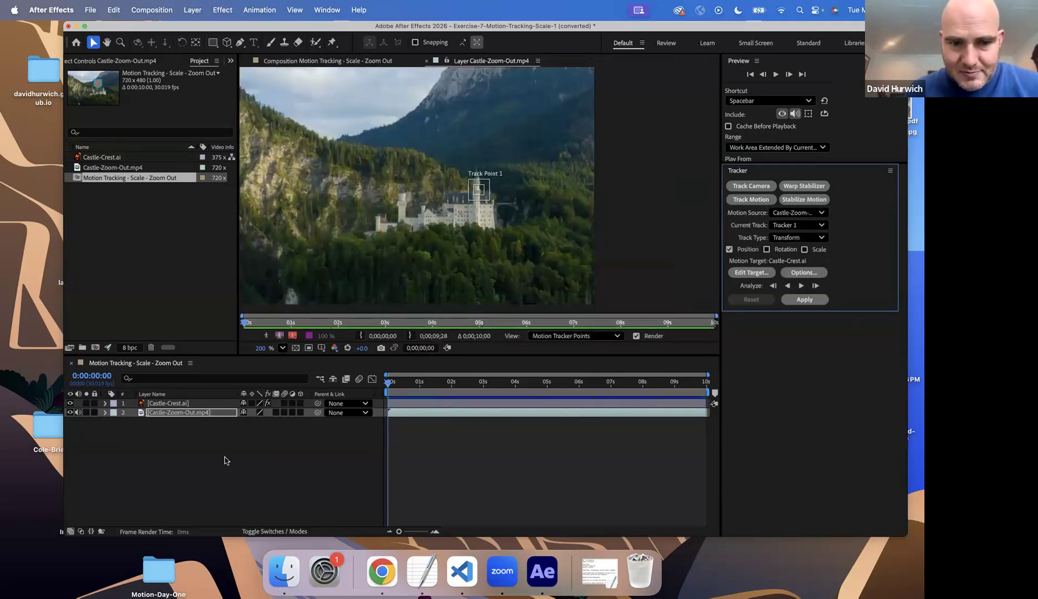
{"action": "left_click", "coordinate": [794, 215]}
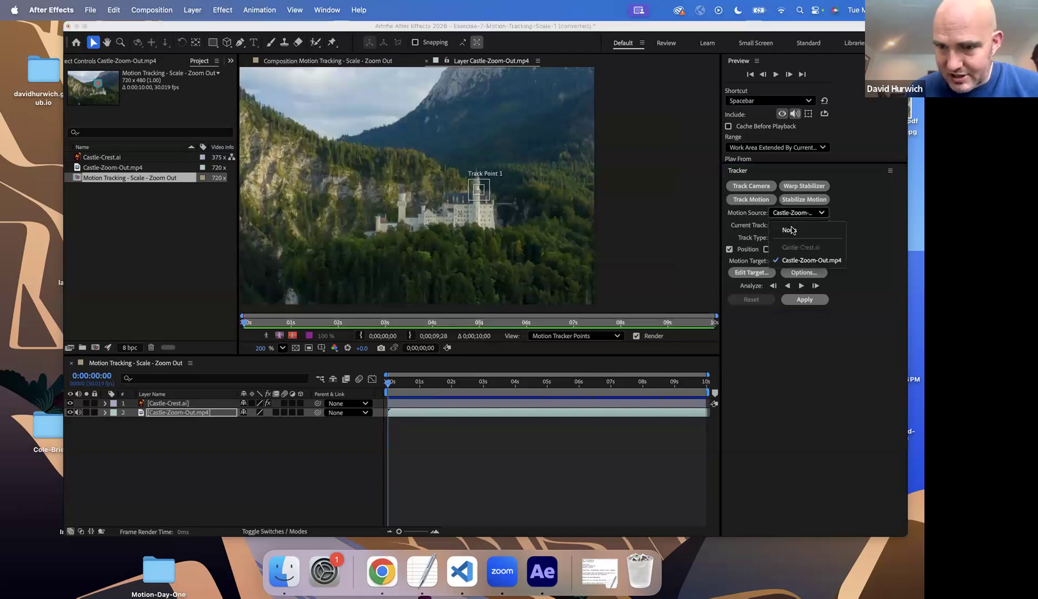
{"action": "left_click", "coordinate": [792, 261]}
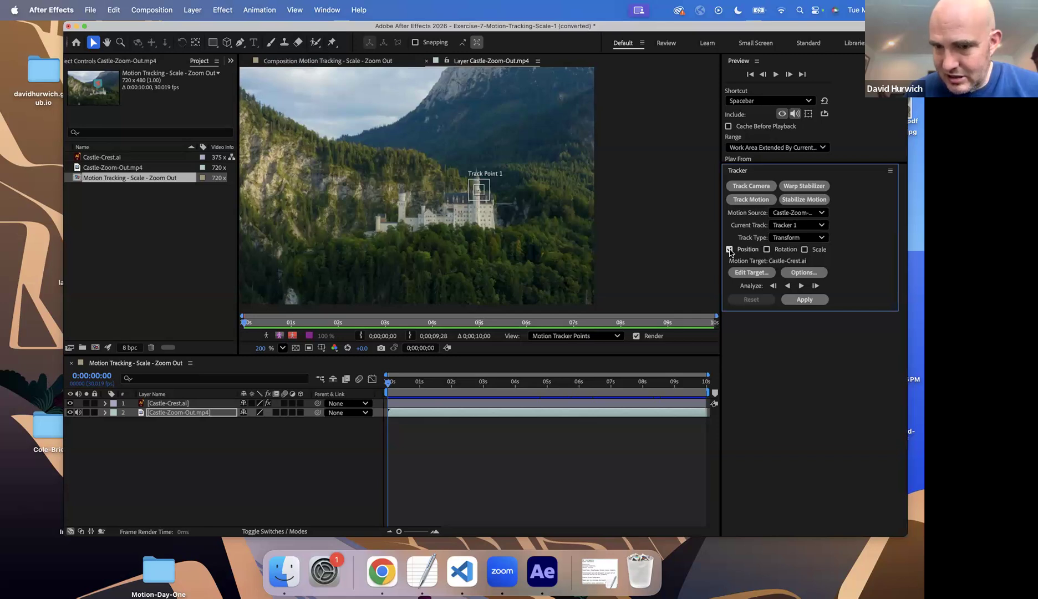
{"action": "left_click", "coordinate": [805, 249]}
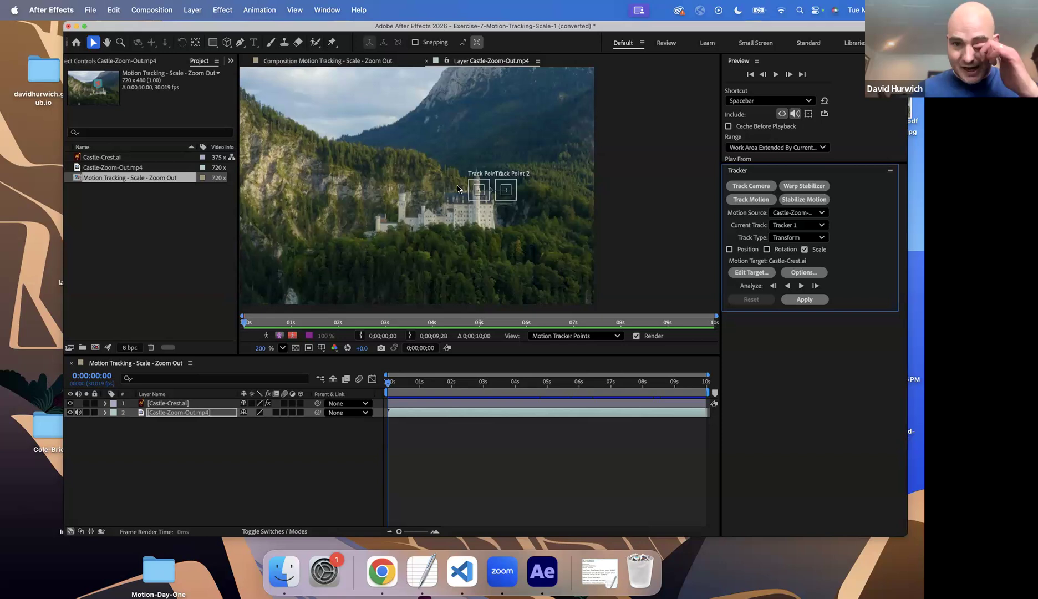
Place Track Point 1 on the castle's short left tower and Track Point 2 on the tip of the tall tower
{"action": "scroll", "coordinate": [459, 153], "scroll_direction": "up", "scroll_amount": 3}
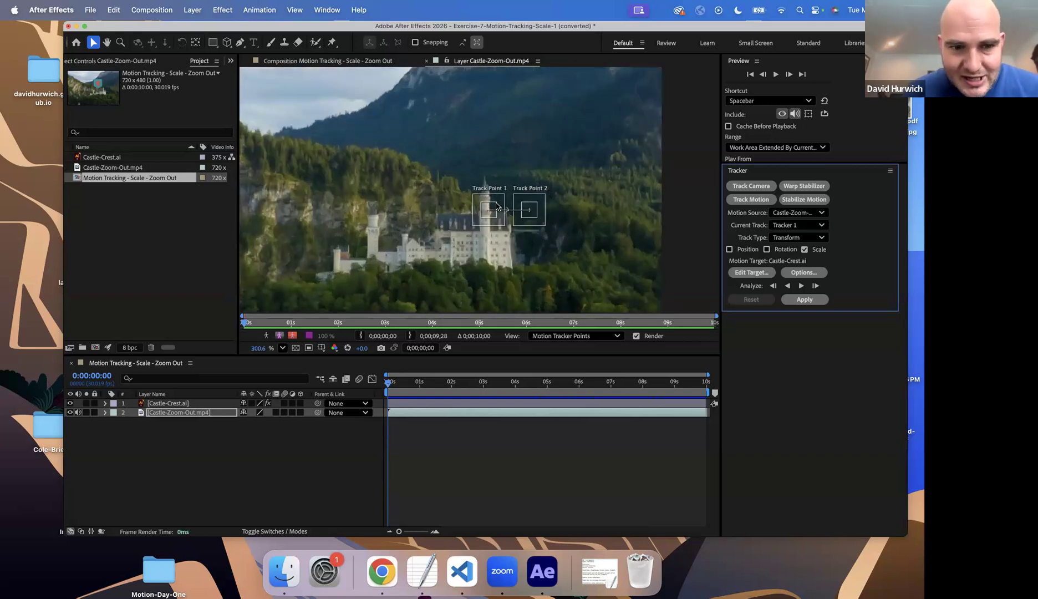
{"action": "scroll", "coordinate": [449, 213], "scroll_direction": "down", "scroll_amount": 5}
{"action": "scroll", "coordinate": [429, 192], "scroll_direction": "up", "scroll_amount": 3}
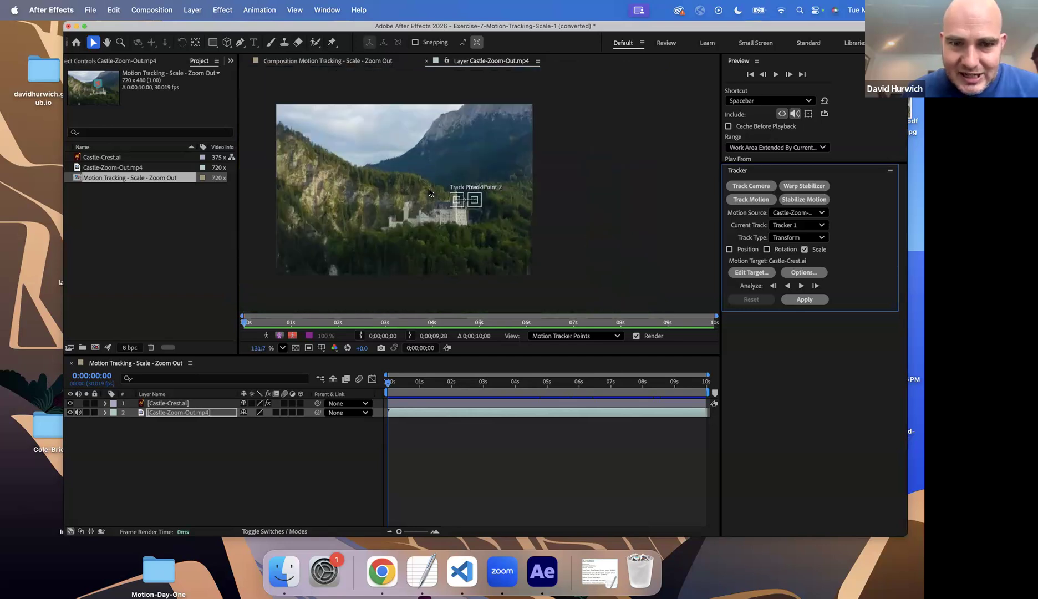
{"action": "scroll", "coordinate": [429, 192], "scroll_direction": "up", "scroll_amount": 2}
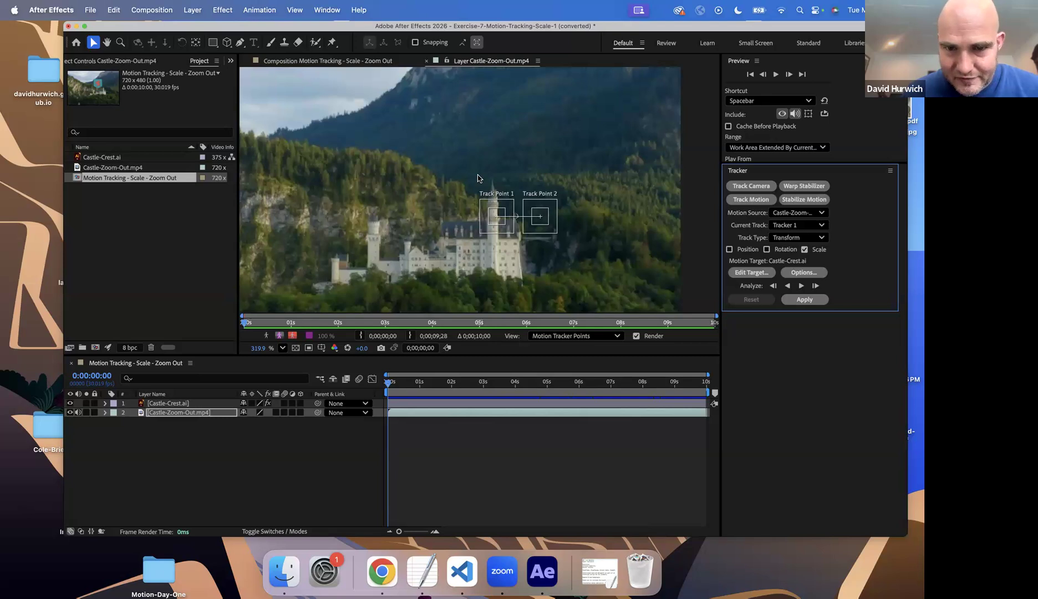
{"action": "left_click_drag", "start_coordinate": [501, 213], "coordinate": [385, 226]}
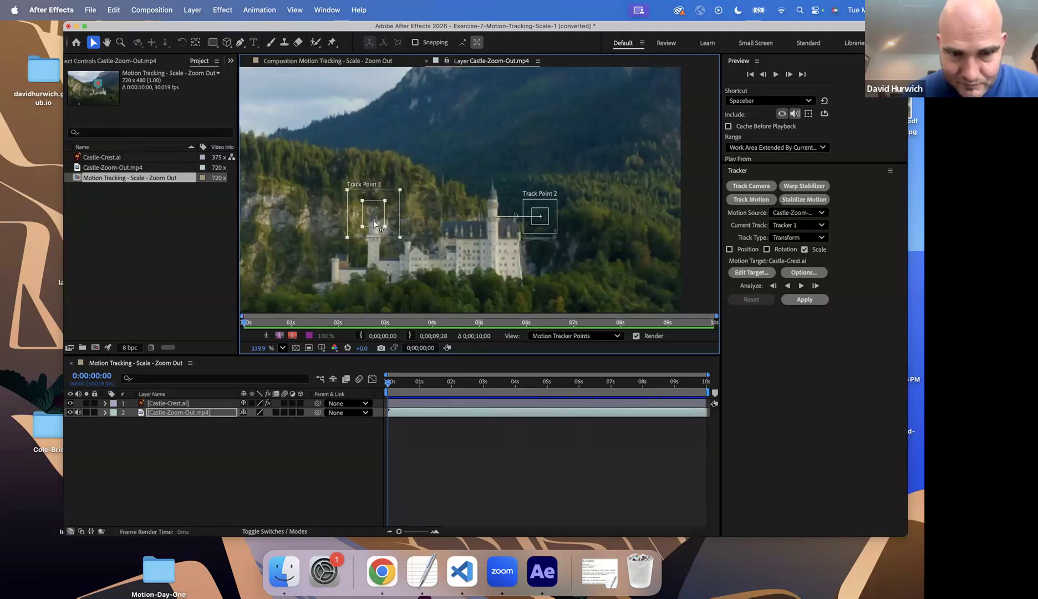
{"action": "left_click_drag", "start_coordinate": [537, 210], "coordinate": [504, 207]}
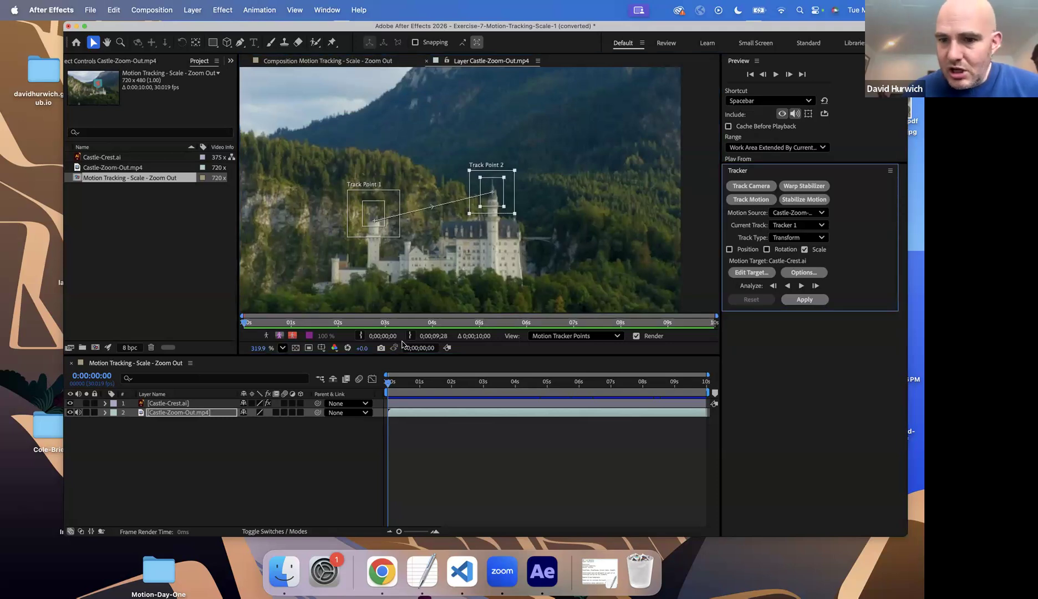
Scrub the castle footage to check the zoom, return to the first frame and analyze the track points forward
{"action": "left_click", "coordinate": [368, 392]}
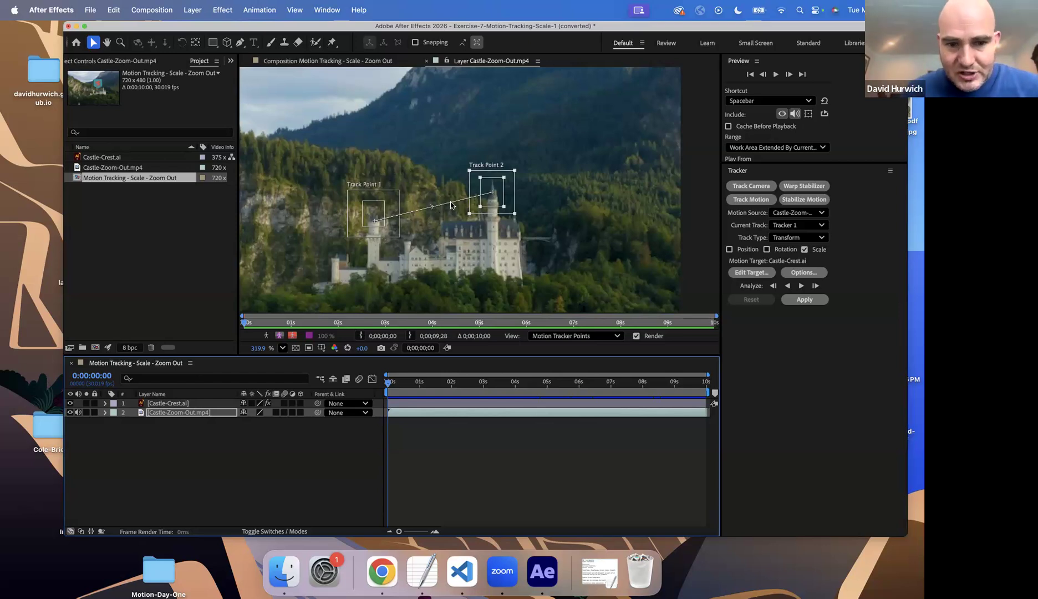
{"action": "left_click_drag", "start_coordinate": [390, 381], "coordinate": [655, 381]}
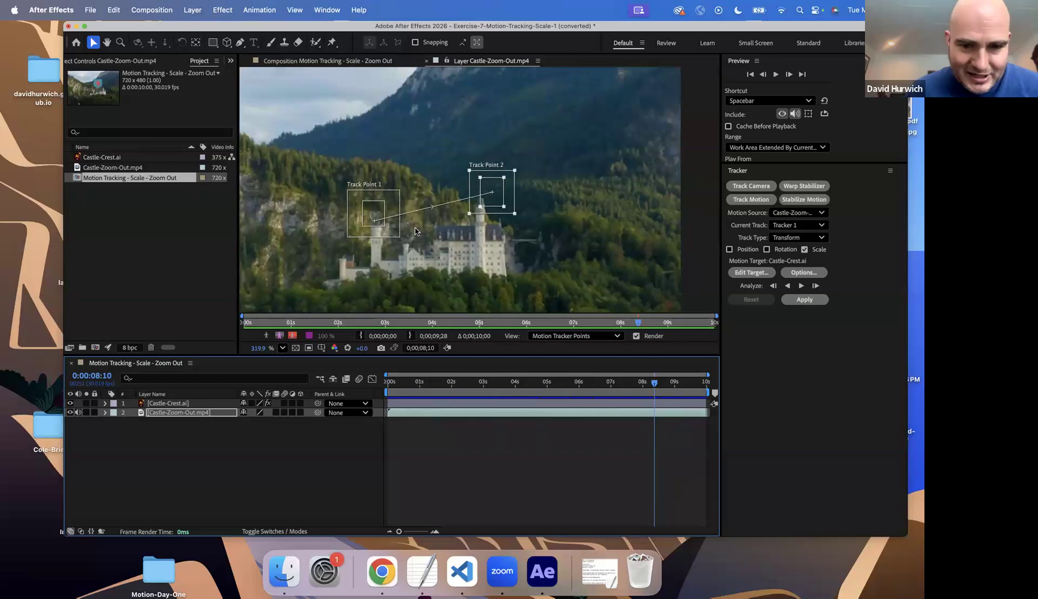
{"action": "left_click_drag", "start_coordinate": [428, 384], "coordinate": [369, 395]}
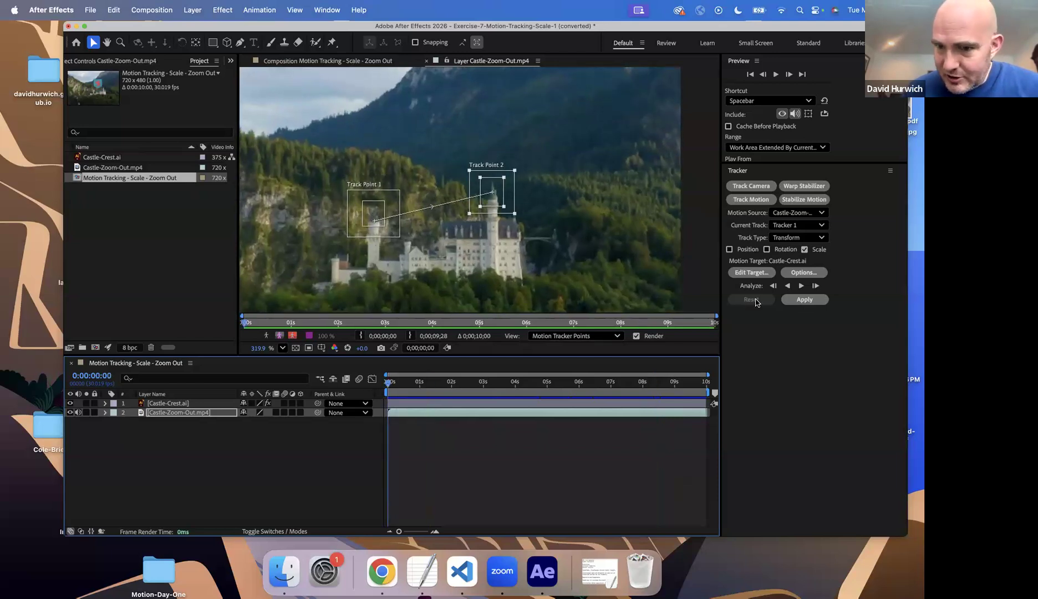
{"action": "left_click", "coordinate": [800, 287]}
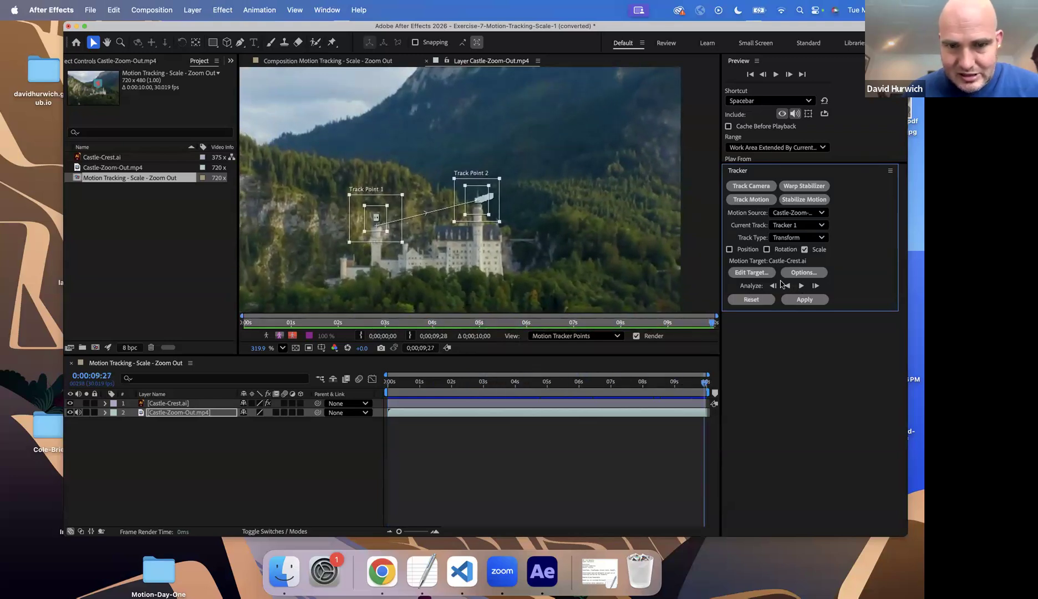
Set Castle-Crest.ai as the motion target and apply the tracked scale to it
{"action": "left_click", "coordinate": [752, 272]}
{"action": "left_click", "coordinate": [425, 241]}
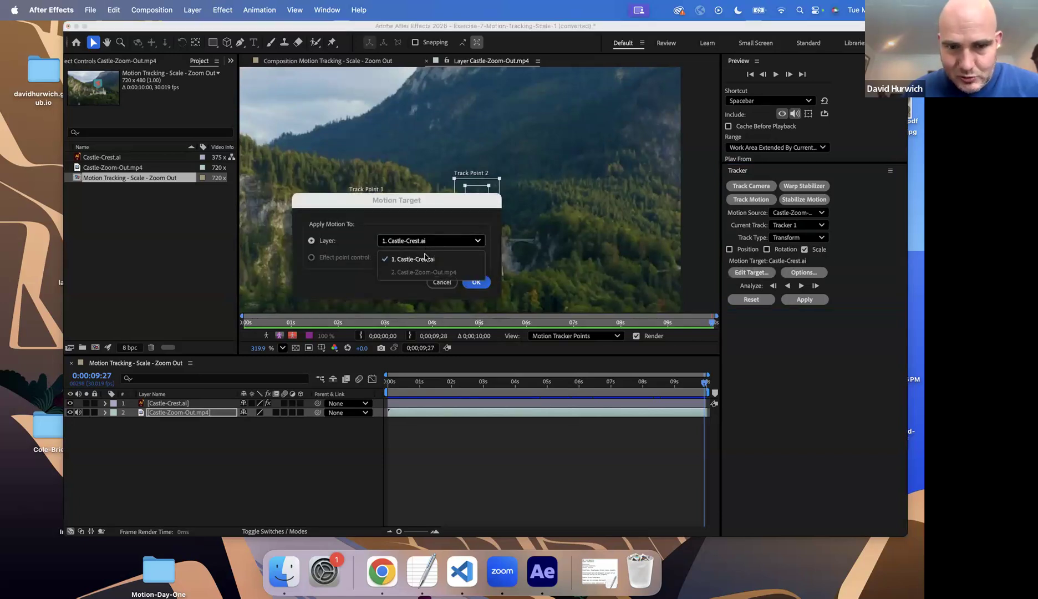
{"action": "left_click", "coordinate": [425, 258]}
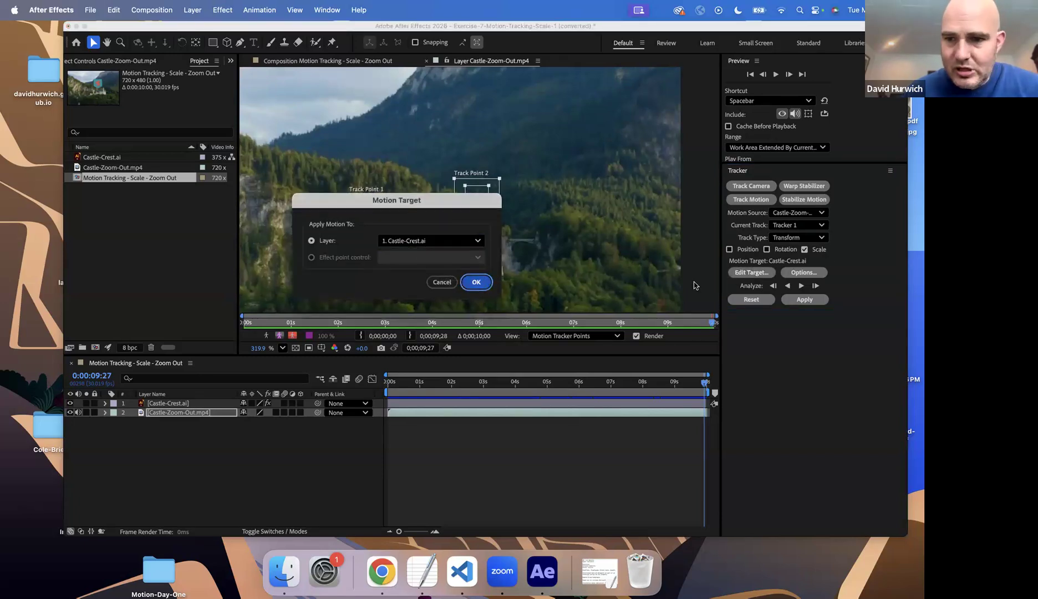
{"action": "left_click", "coordinate": [476, 282]}
{"action": "left_click", "coordinate": [805, 300]}
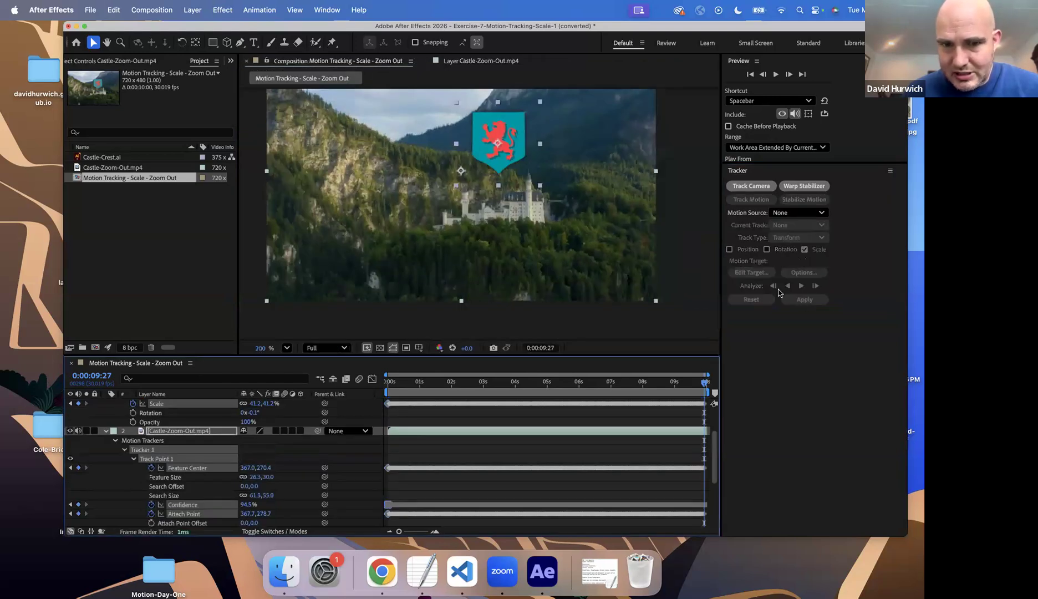
Play back the composition from the first frame at 100% zoom and examine the crest layer's scale keyframes
{"action": "key", "text": "Home"}
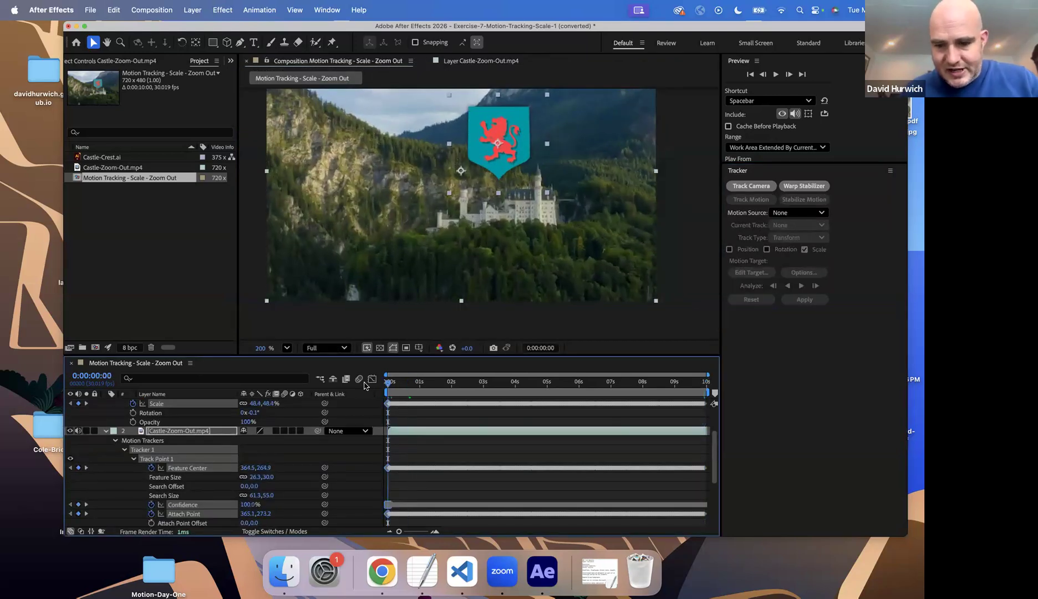
{"action": "key", "text": "comma"}
{"action": "key", "text": "space"}
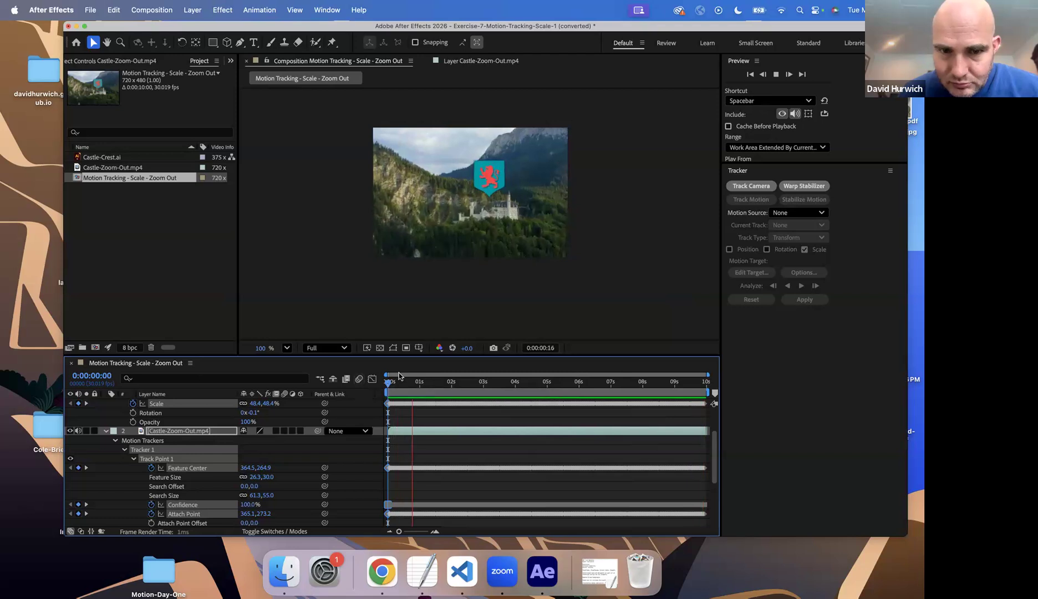
{"action": "scroll", "coordinate": [178, 416], "scroll_direction": "up", "scroll_amount": 5}
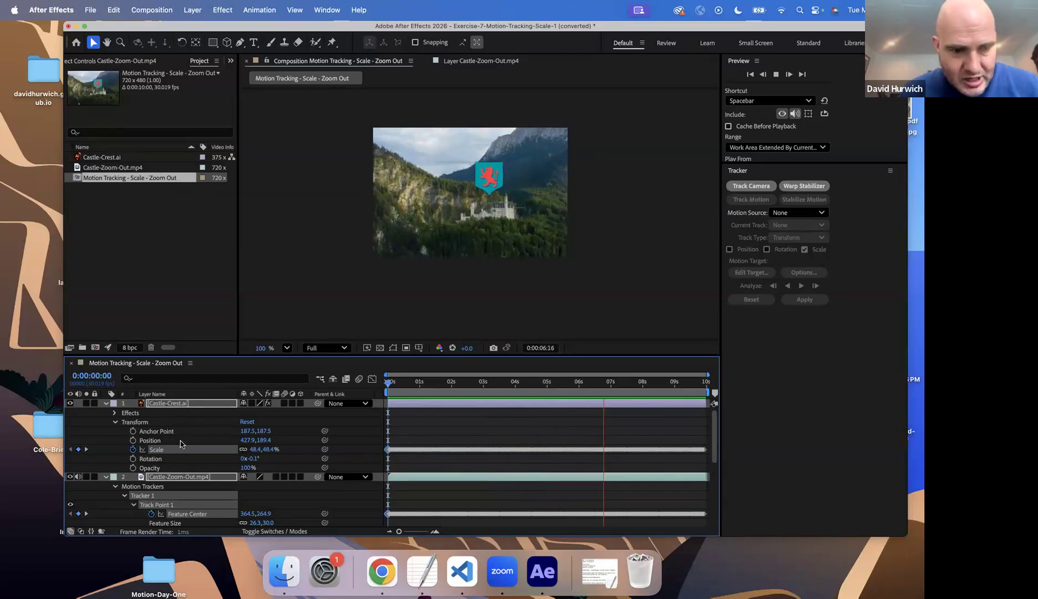
{"action": "key", "text": "space"}
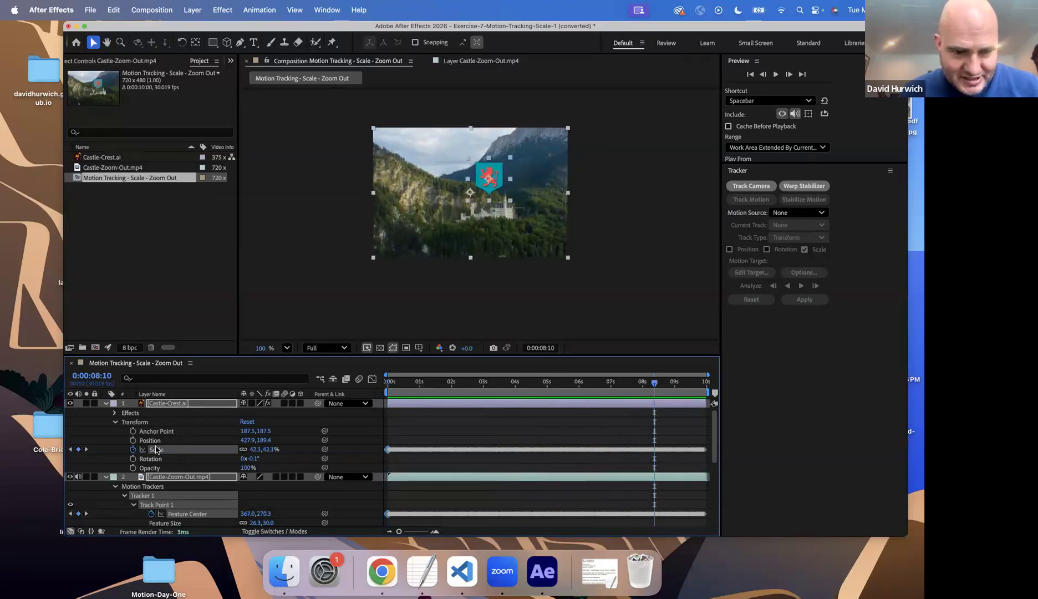
Undo applying the tracked scale to the crest and collapse the properties of both layers
{"action": "key", "text": "super+z"}
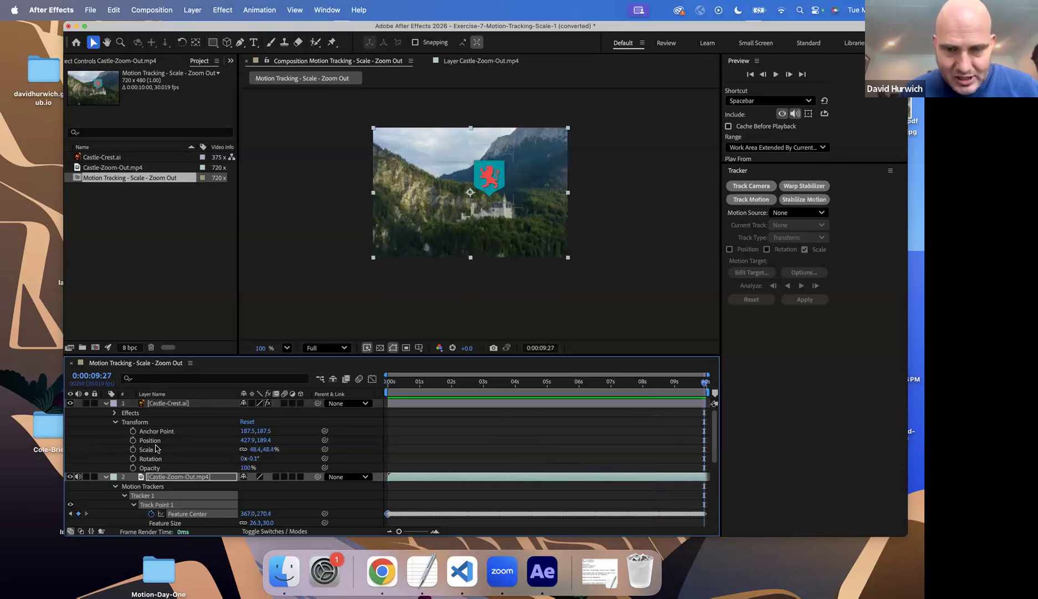
{"action": "left_click", "coordinate": [106, 405]}
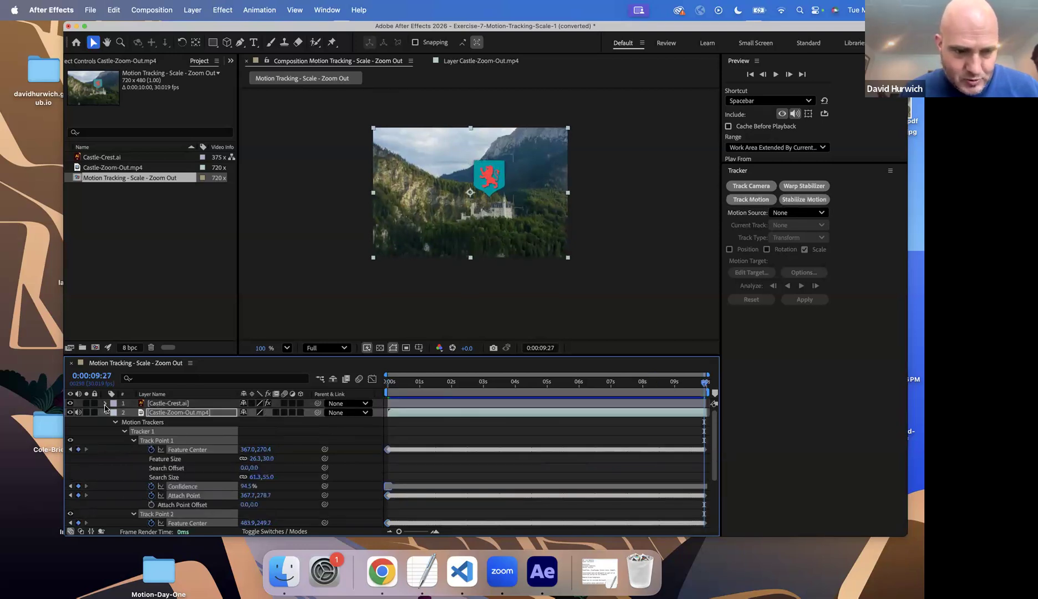
{"action": "left_click", "coordinate": [106, 413]}
Add a null object and move it above the Castle-Crest.ai layer in the layer stack
{"action": "left_click", "coordinate": [191, 10]}
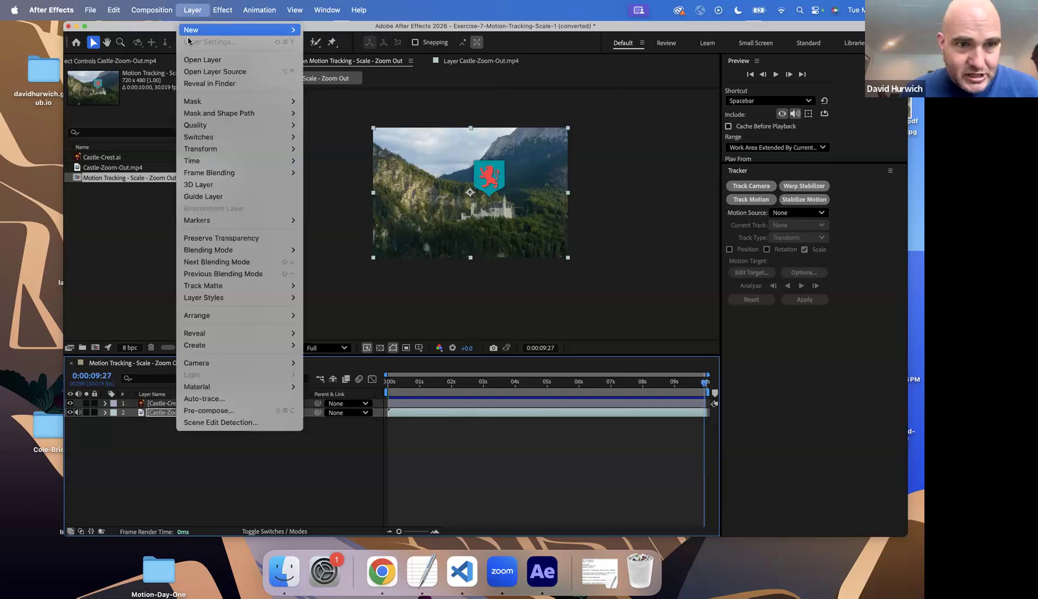
{"action": "mouse_move", "coordinate": [278, 30]}
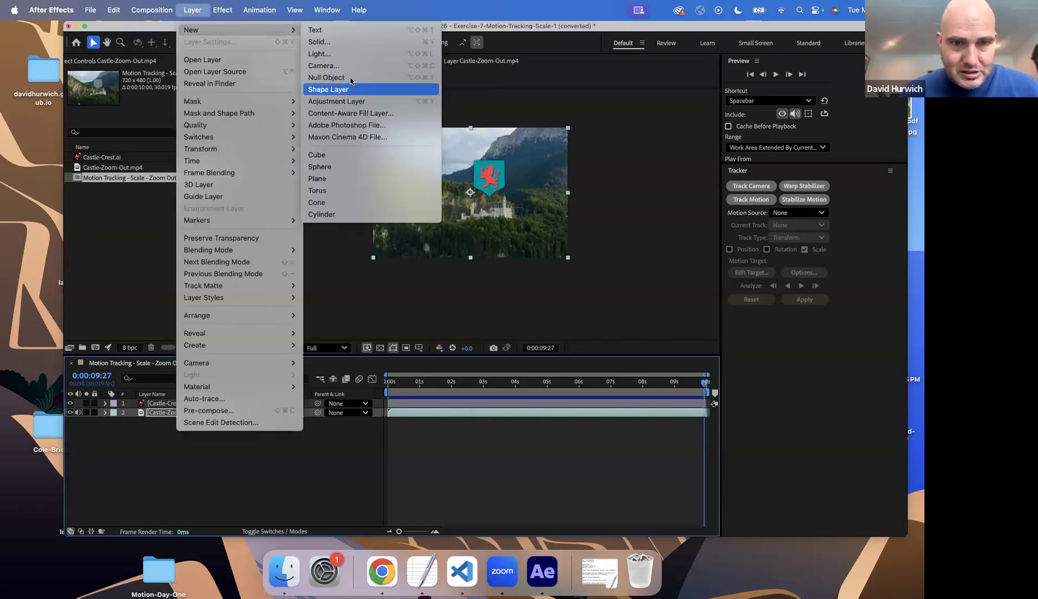
{"action": "left_click", "coordinate": [344, 78]}
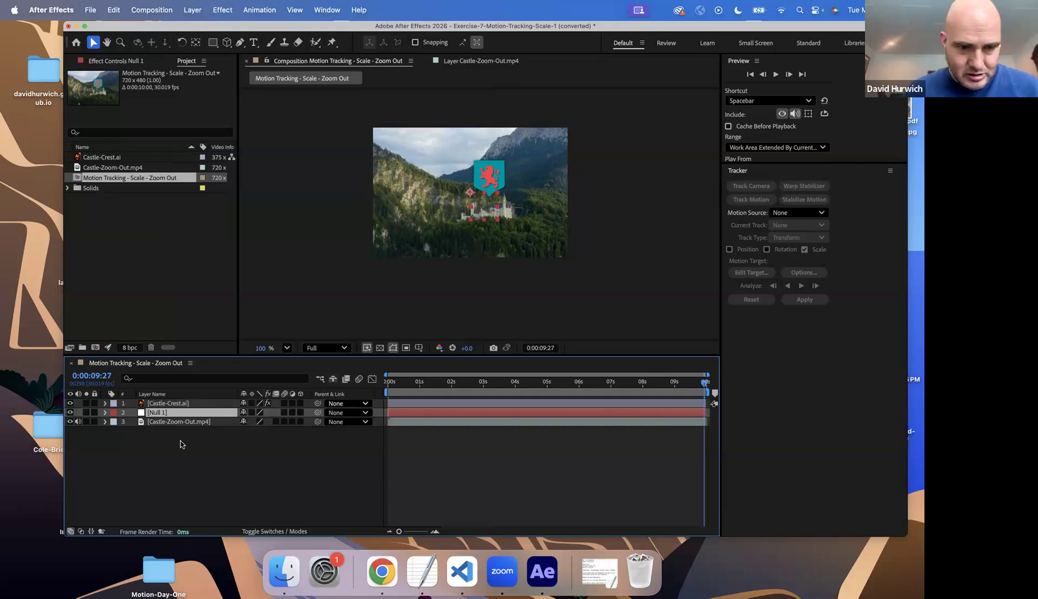
{"action": "left_click_drag", "start_coordinate": [185, 416], "coordinate": [180, 403]}
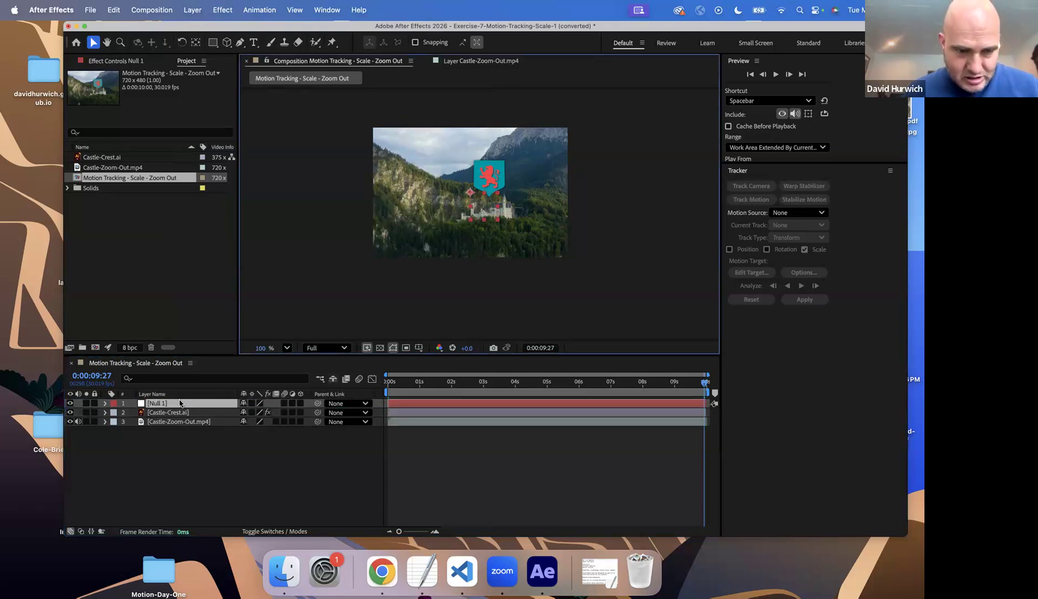
Rename the null layer as Shield Null and parent the Castle-Crest.ai layer to it
{"action": "left_click", "coordinate": [169, 441]}
{"action": "left_click", "coordinate": [162, 404]}
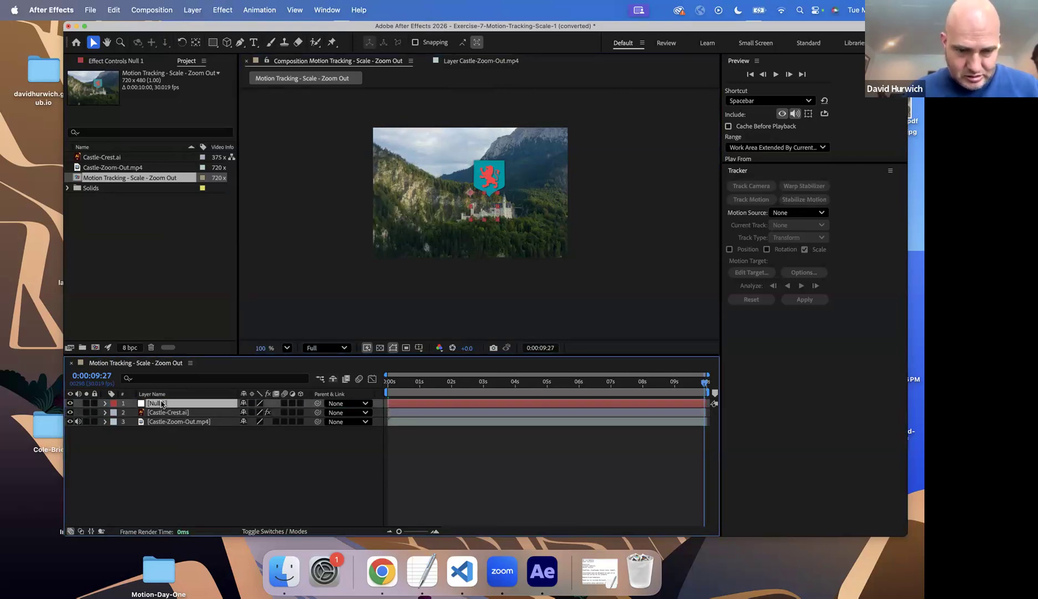
{"action": "key", "text": "Return"}
{"action": "type", "text": "Shield"}
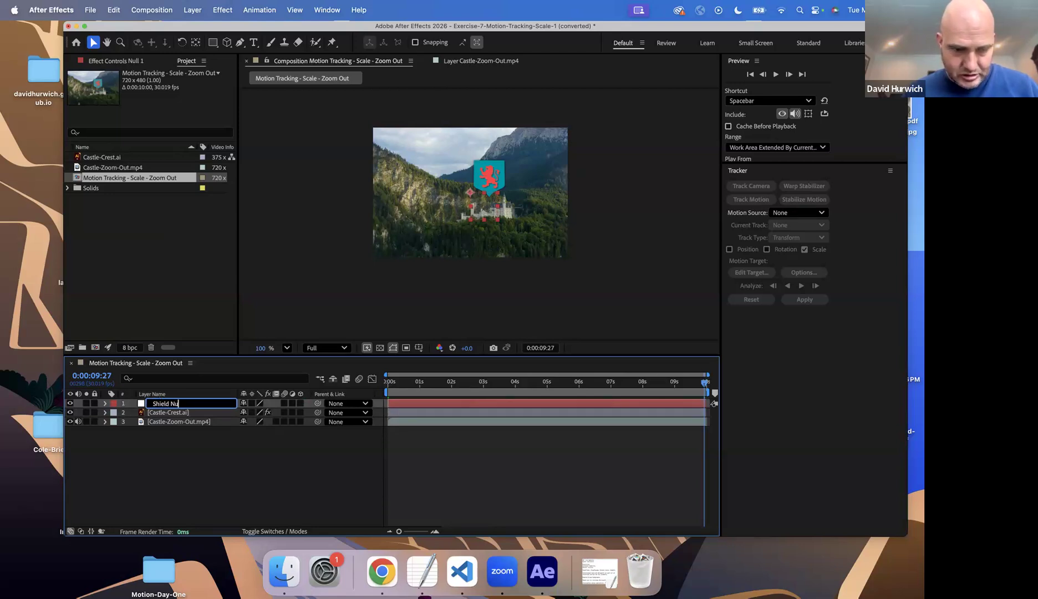
{"action": "key", "text": "Return"}
{"action": "left_click", "coordinate": [339, 417]}
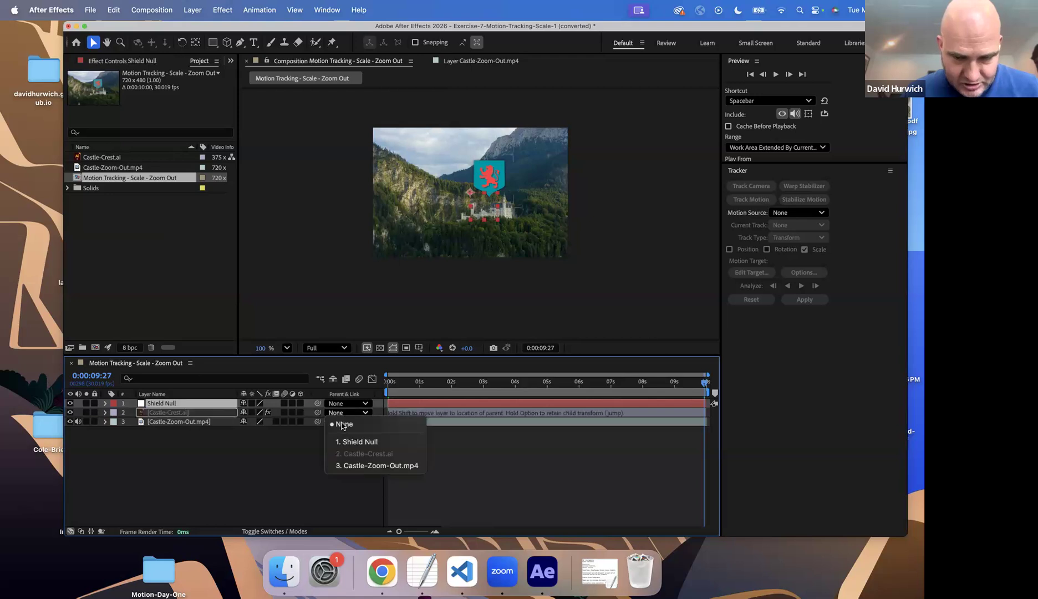
{"action": "left_click", "coordinate": [347, 438]}
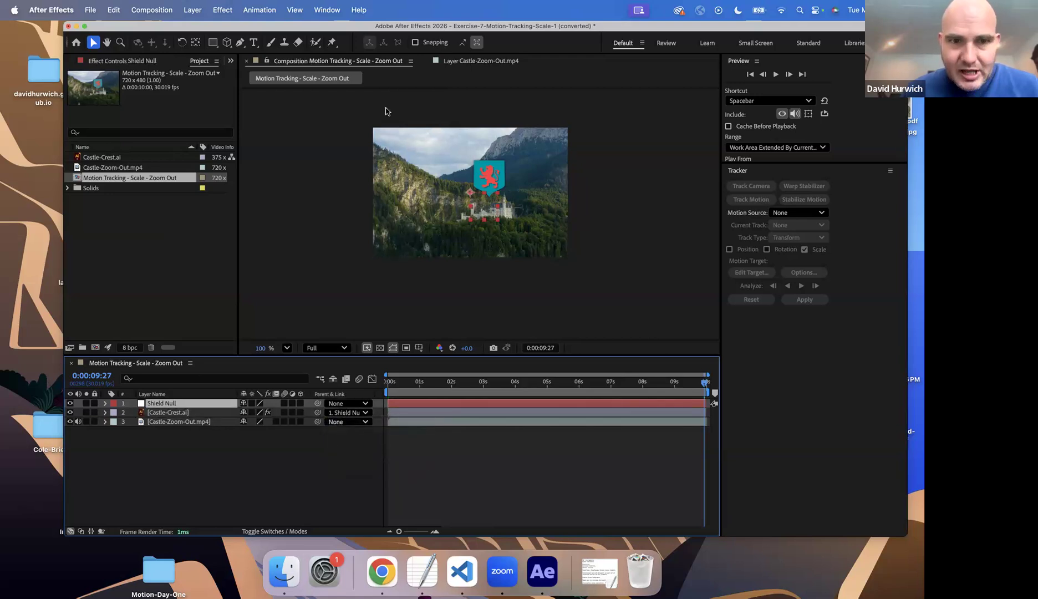
Set Shield Null as the motion target for the Castle-Zoom-Out.mp4 track and apply the tracked scale to it
{"action": "left_click", "coordinate": [490, 60]}
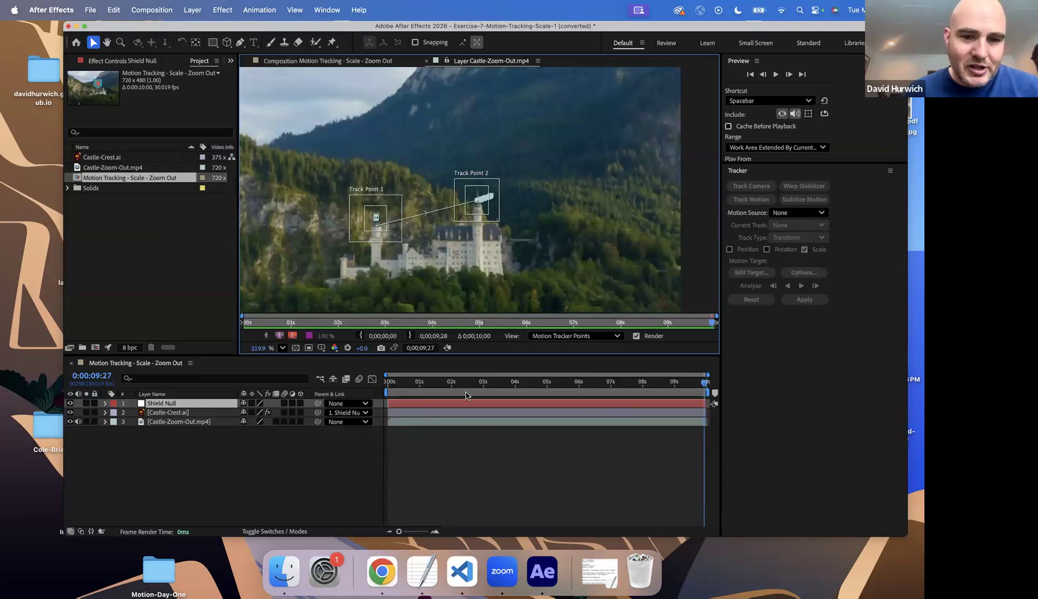
{"action": "left_click", "coordinate": [205, 413]}
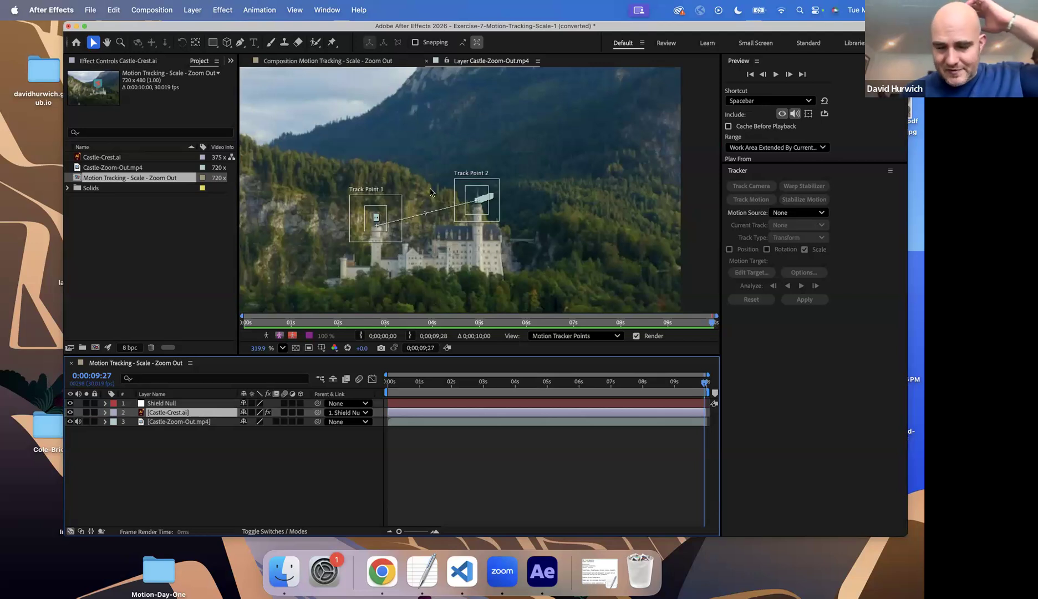
{"action": "left_click", "coordinate": [197, 430]}
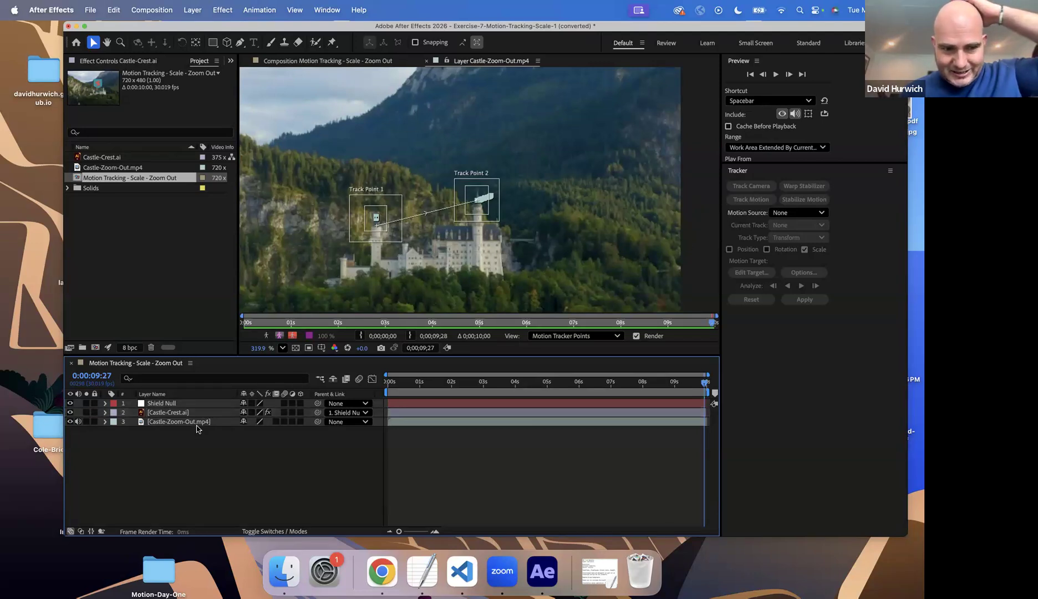
{"action": "left_click", "coordinate": [200, 424]}
{"action": "left_click", "coordinate": [752, 272]}
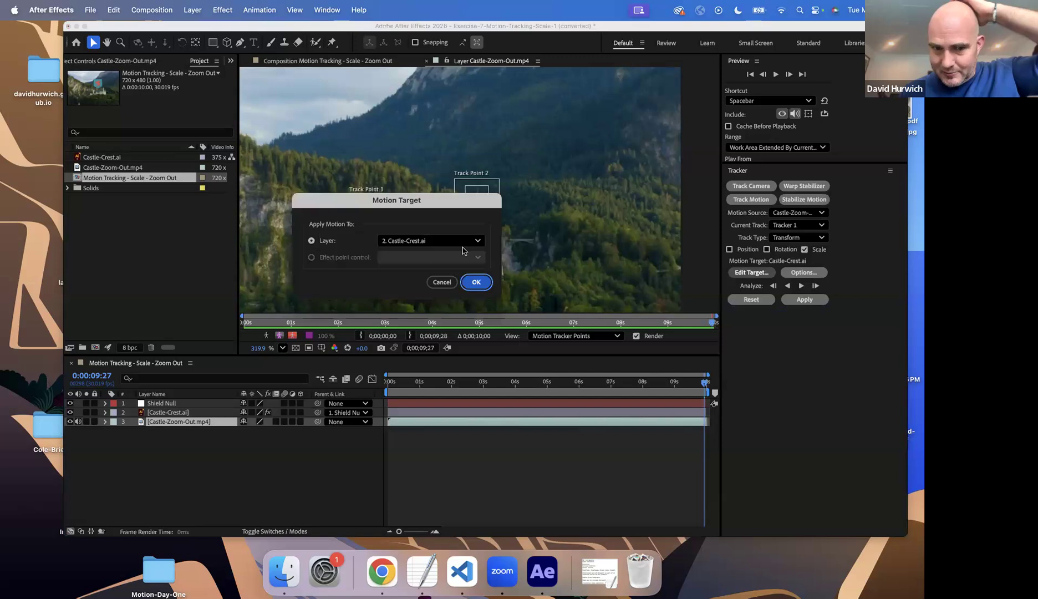
{"action": "left_click", "coordinate": [440, 242]}
{"action": "left_click", "coordinate": [392, 253]}
{"action": "left_click", "coordinate": [476, 283]}
{"action": "left_click", "coordinate": [803, 299]}
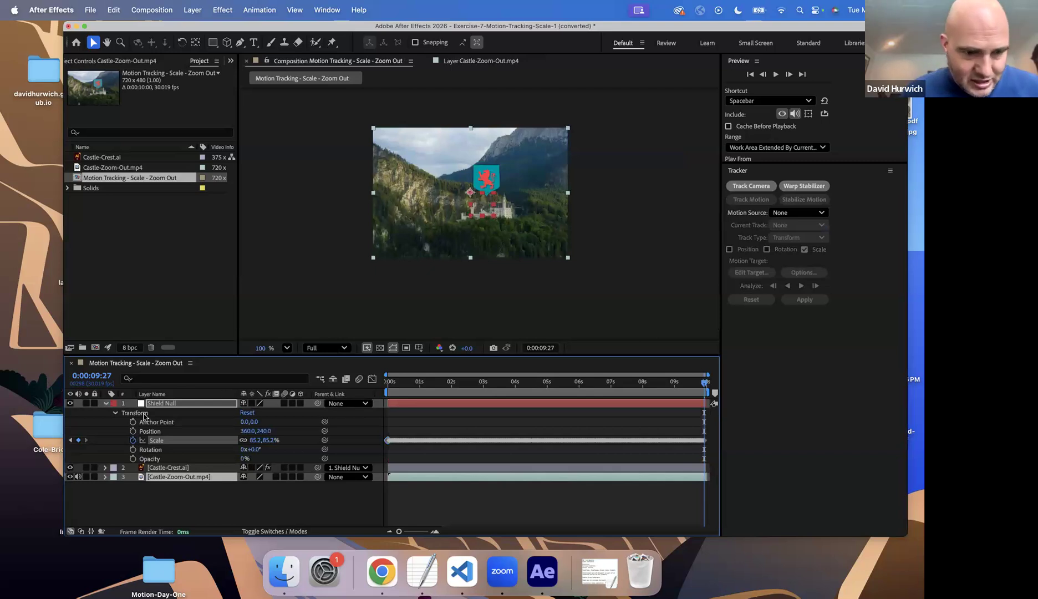
Play back the composition to check how the crest scales with Shield Null
{"action": "left_click", "coordinate": [394, 390]}
{"action": "key", "text": "space"}
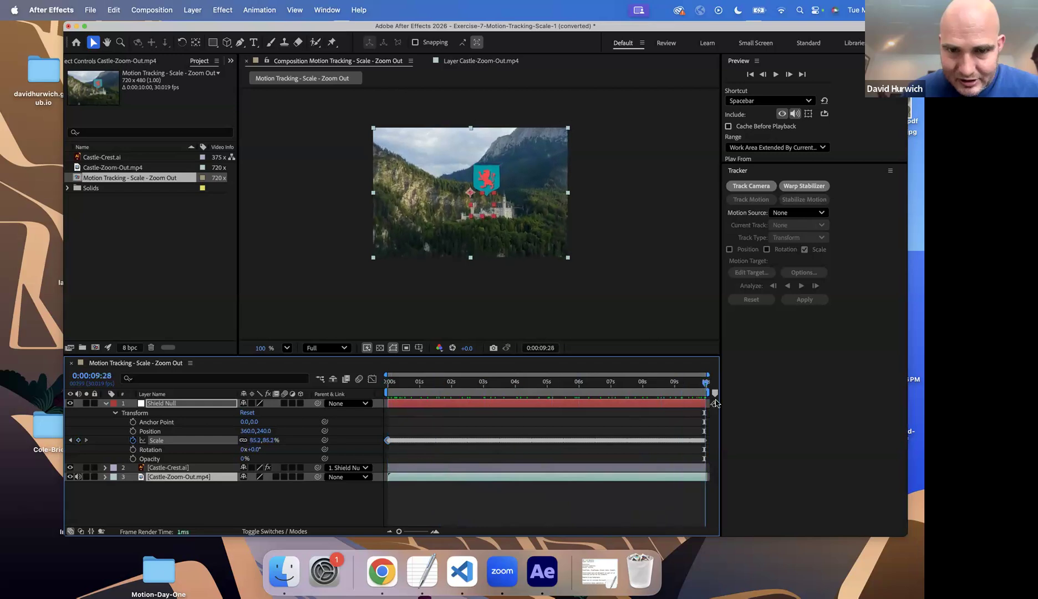
{"action": "key", "text": "space"}
{"action": "key", "text": "space"}
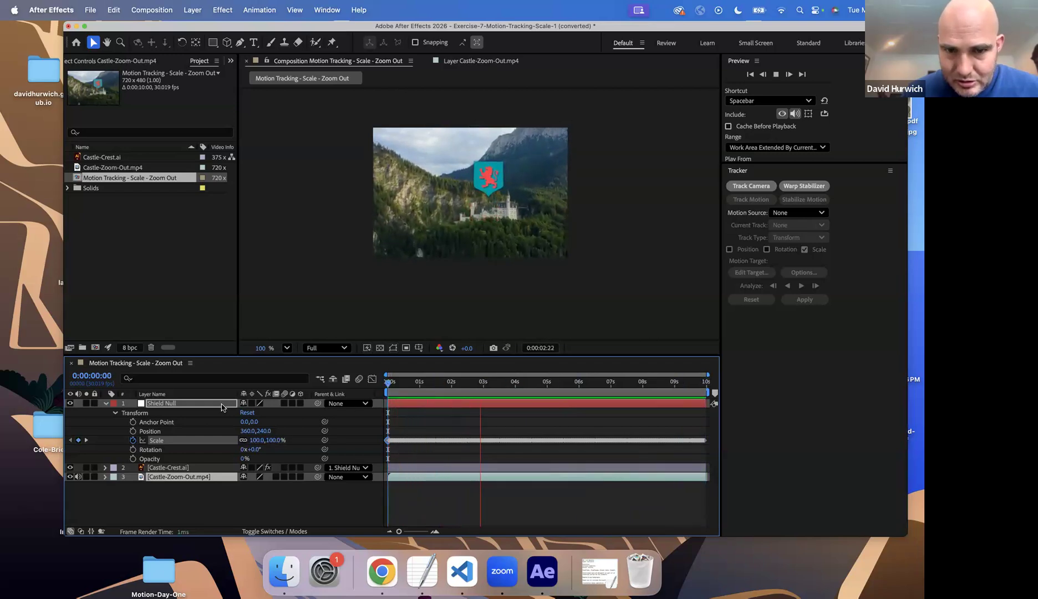
{"action": "key", "text": "space"}
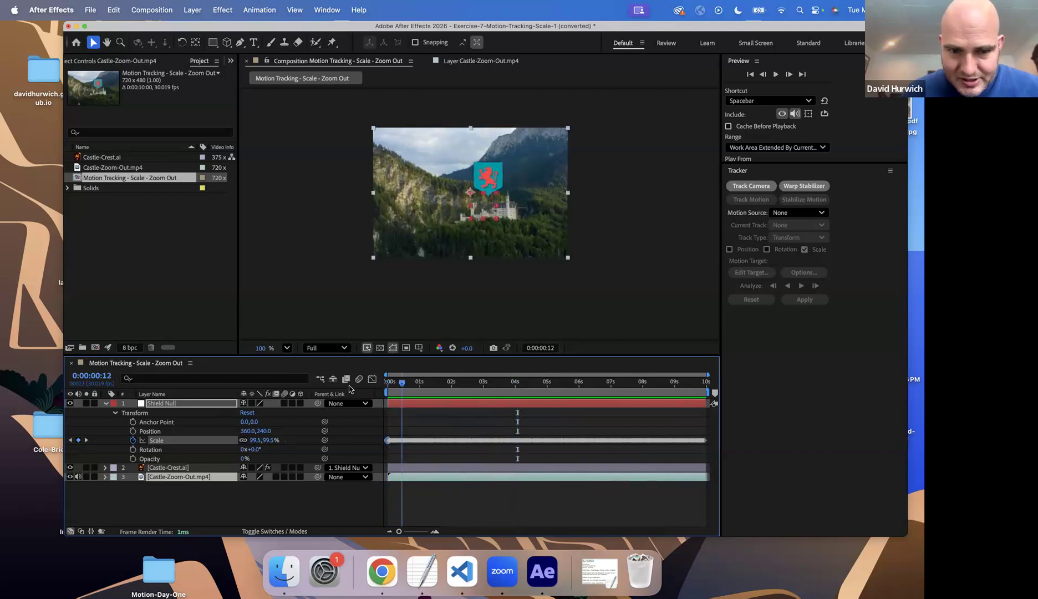
Reduce the Castle-Crest.ai layer's scale to 28.4%
{"action": "left_click", "coordinate": [157, 468]}
{"action": "key", "text": "s"}
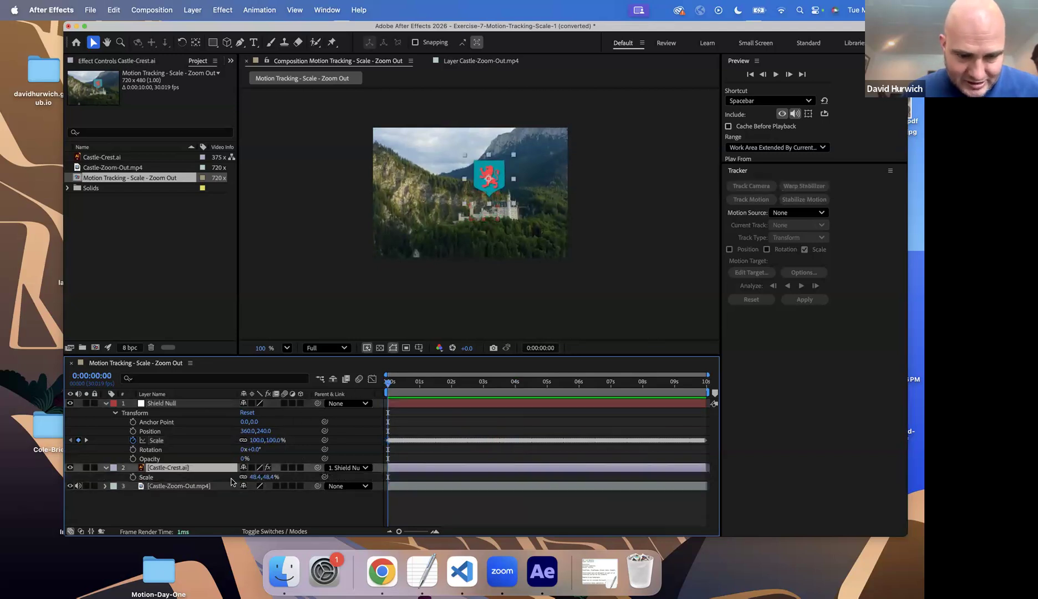
{"action": "left_click_drag", "start_coordinate": [251, 477], "coordinate": [242, 478]}
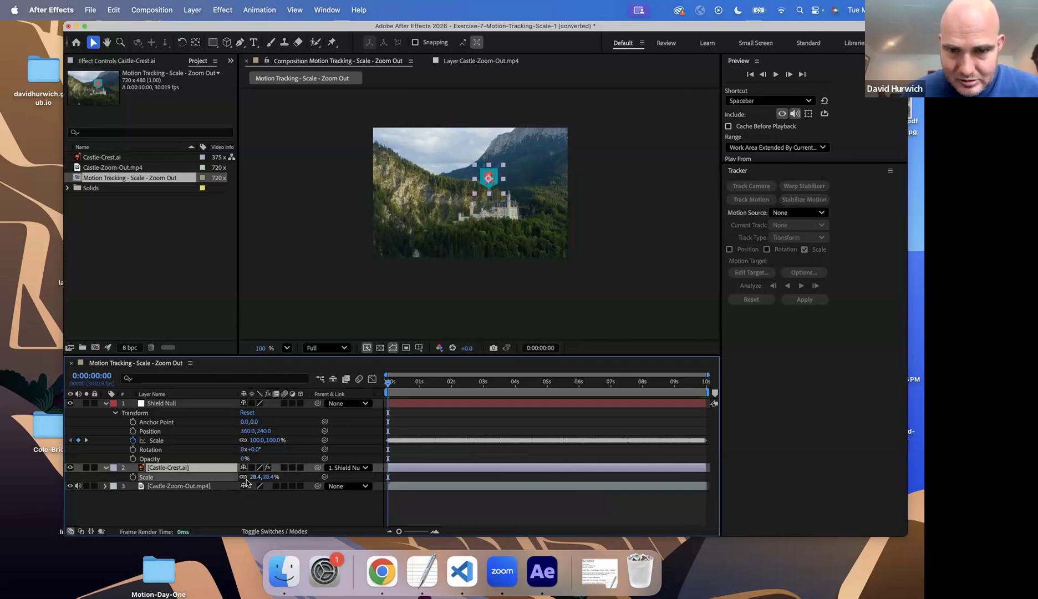
Move the crest down to just above the castle's towers and play back the composition
{"action": "left_click_drag", "start_coordinate": [489, 190], "coordinate": [493, 205]}
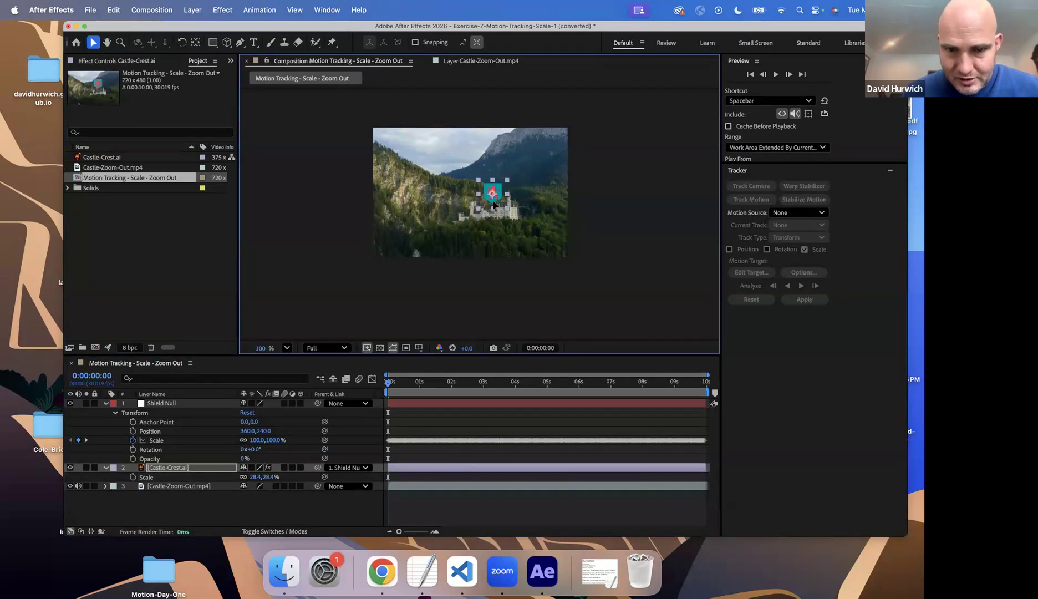
{"action": "key", "text": "space"}
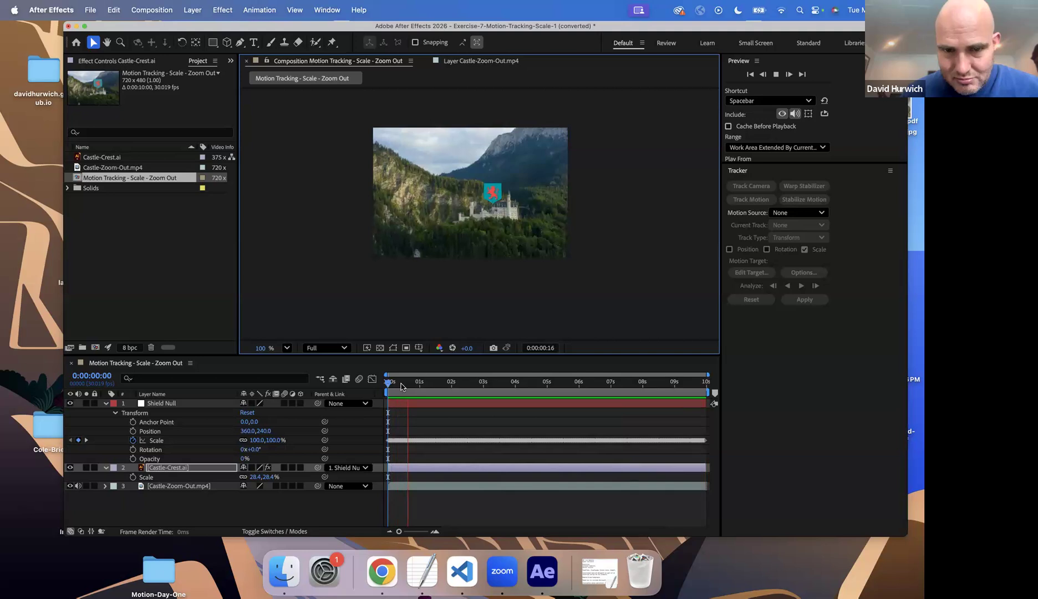
{"action": "key", "text": "space"}
Keyframe the Castle-Crest.ai layer's opacity at 0% on the first frame
{"action": "key", "text": "t"}
{"action": "left_click", "coordinate": [132, 476]}
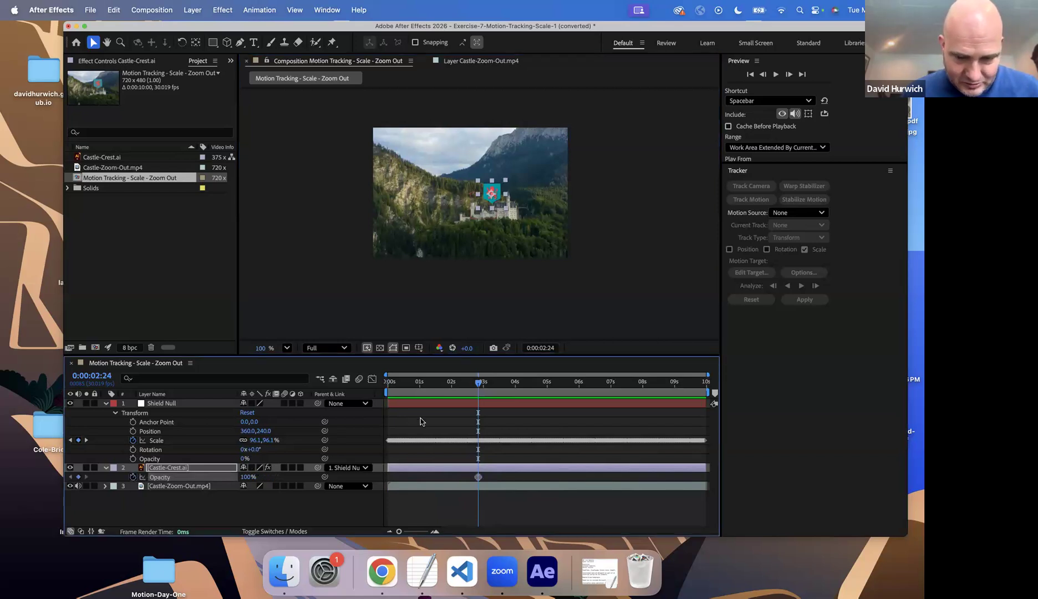
{"action": "left_click_drag", "start_coordinate": [478, 477], "coordinate": [389, 475]}
{"action": "left_click", "coordinate": [420, 382]}
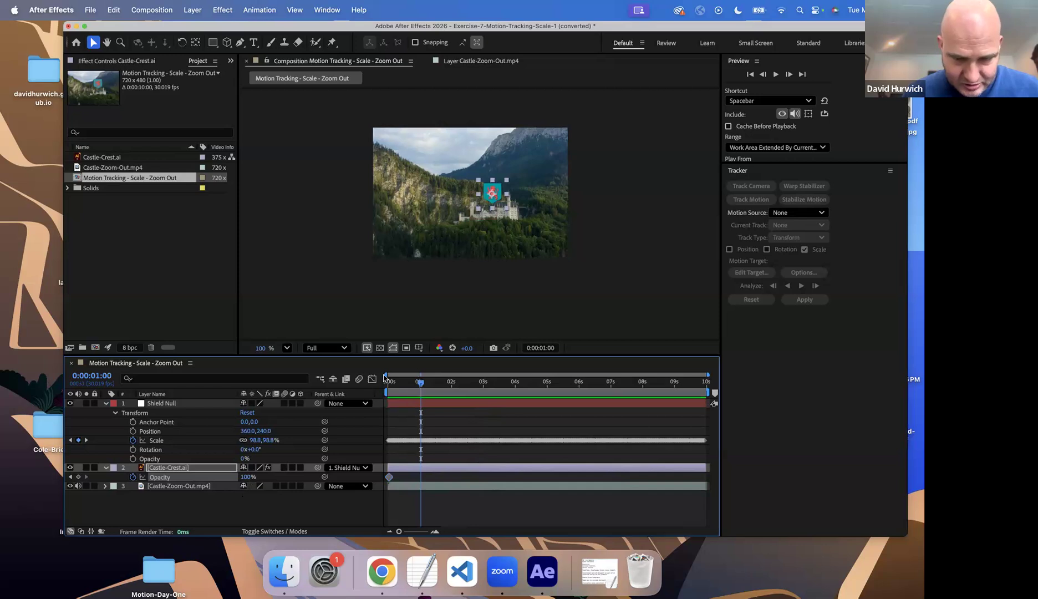
{"action": "key", "text": "Home"}
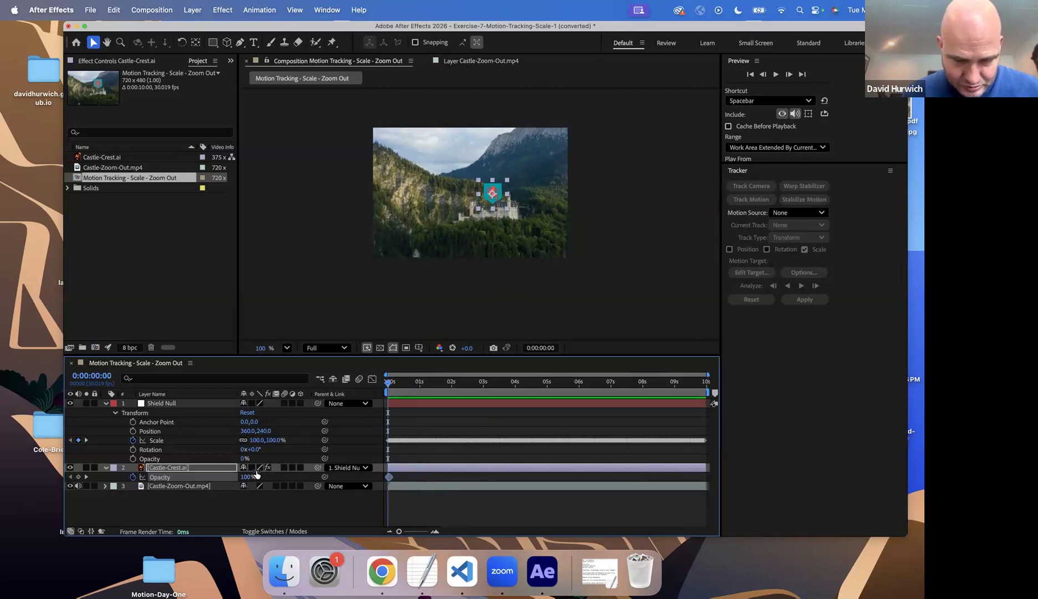
{"action": "left_click_drag", "start_coordinate": [239, 477], "coordinate": [183, 477]}
{"action": "left_click", "coordinate": [419, 383]}
{"action": "left_click", "coordinate": [241, 479]}
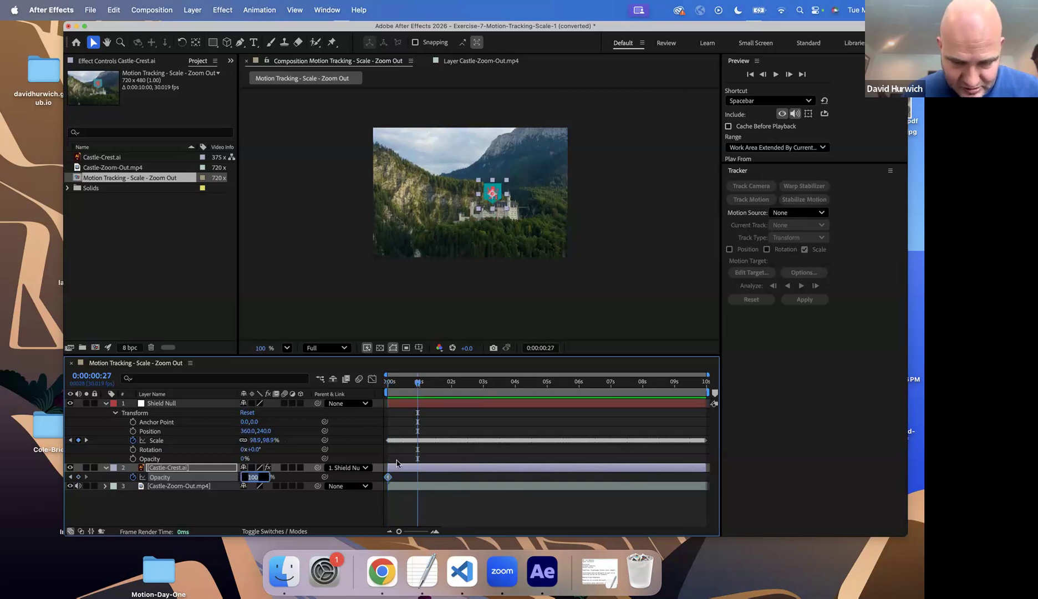
{"action": "left_click", "coordinate": [70, 477]}
{"action": "left_click", "coordinate": [78, 477]}
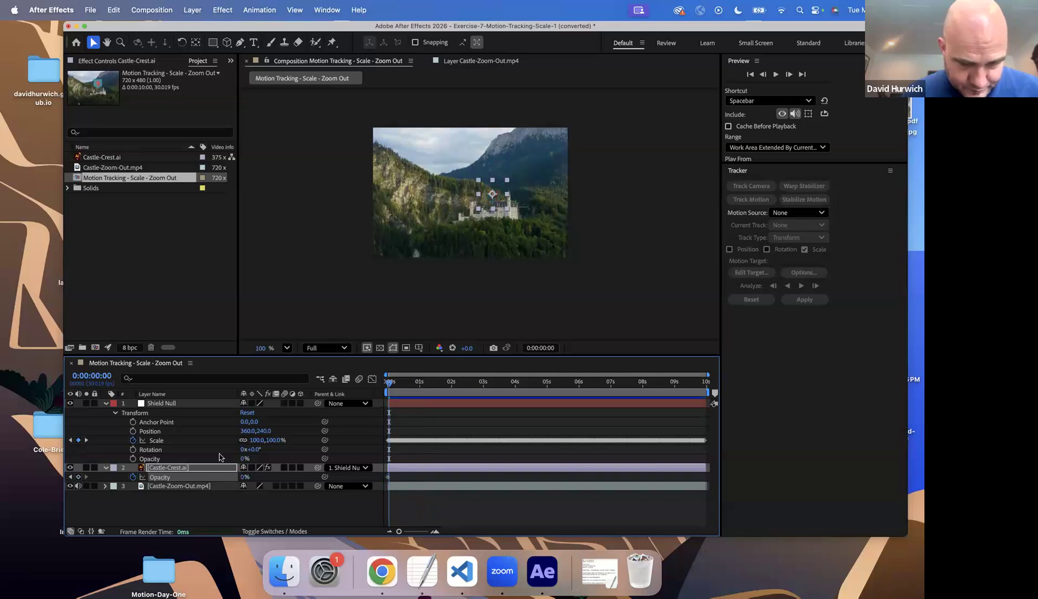
Add a 100% opacity keyframe to the crest at about 1 second and play back the fade-in at 200% zoom
{"action": "left_click_drag", "start_coordinate": [390, 387], "coordinate": [420, 387]}
{"action": "key", "text": "Home"}
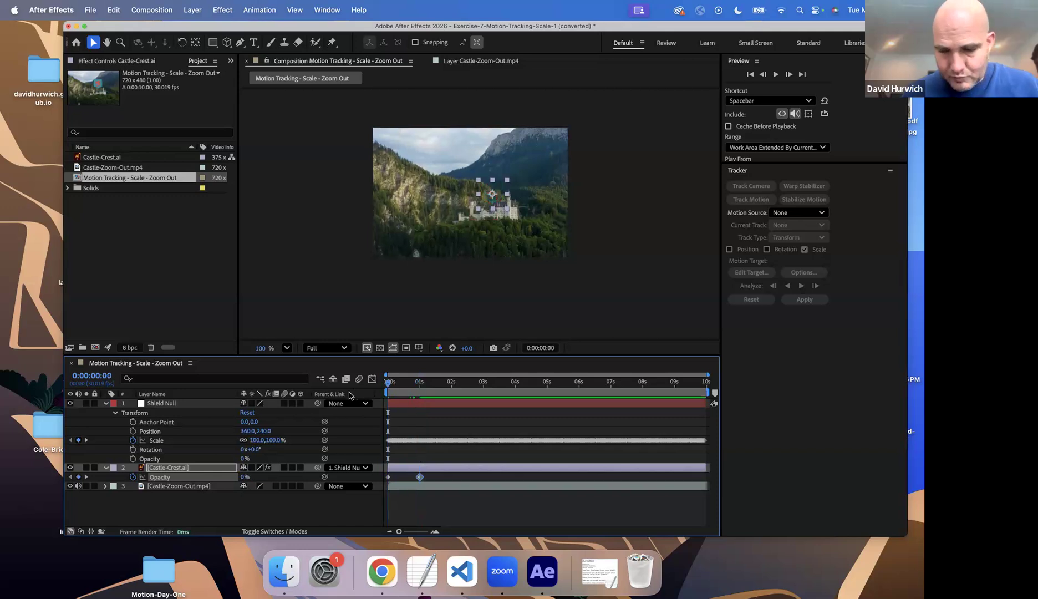
{"action": "key", "text": "."}
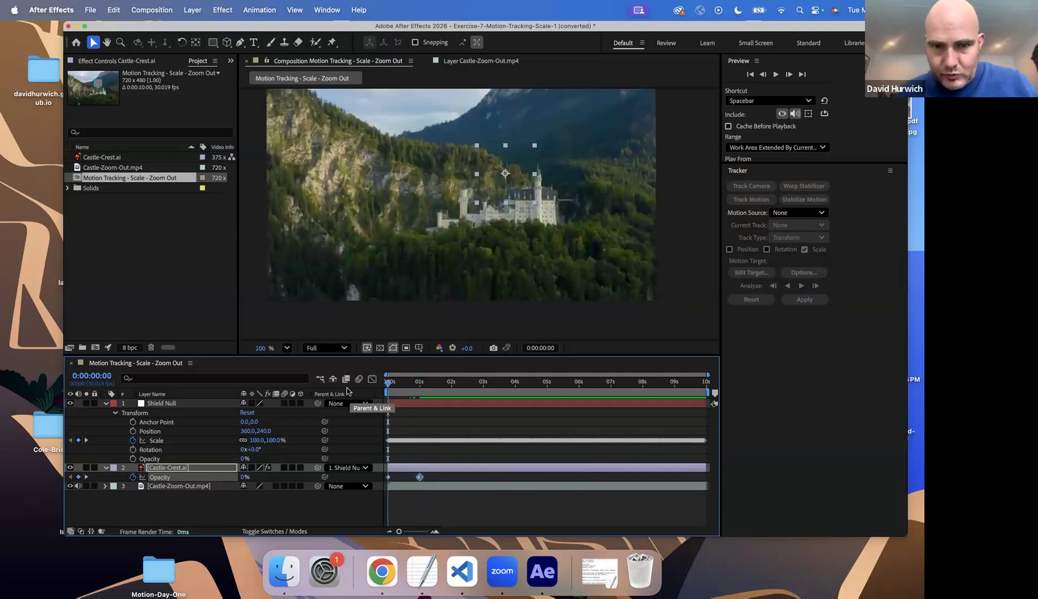
{"action": "key", "text": "space"}
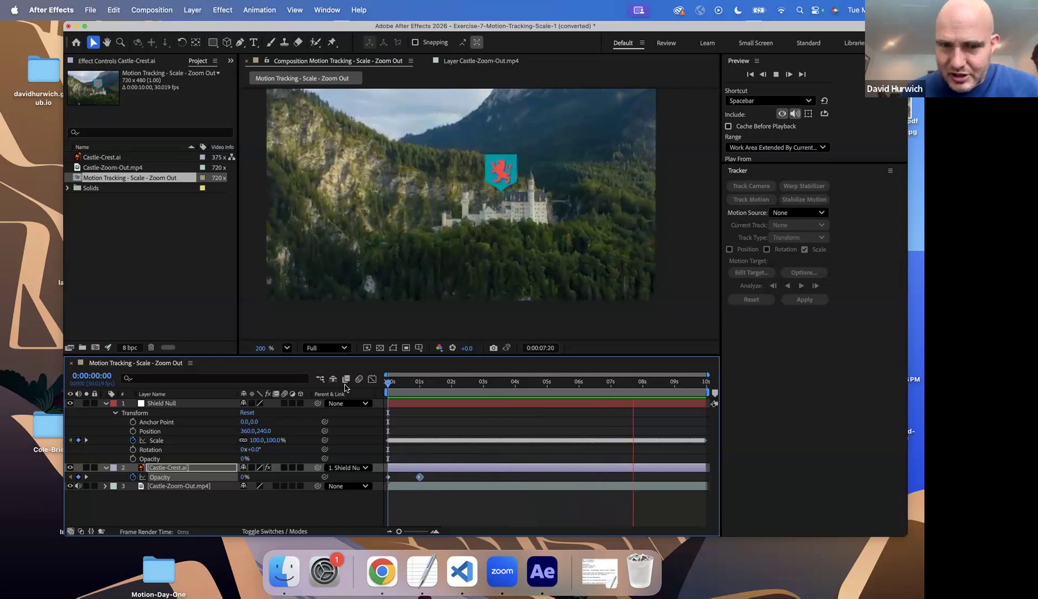
{"action": "key", "text": "space"}
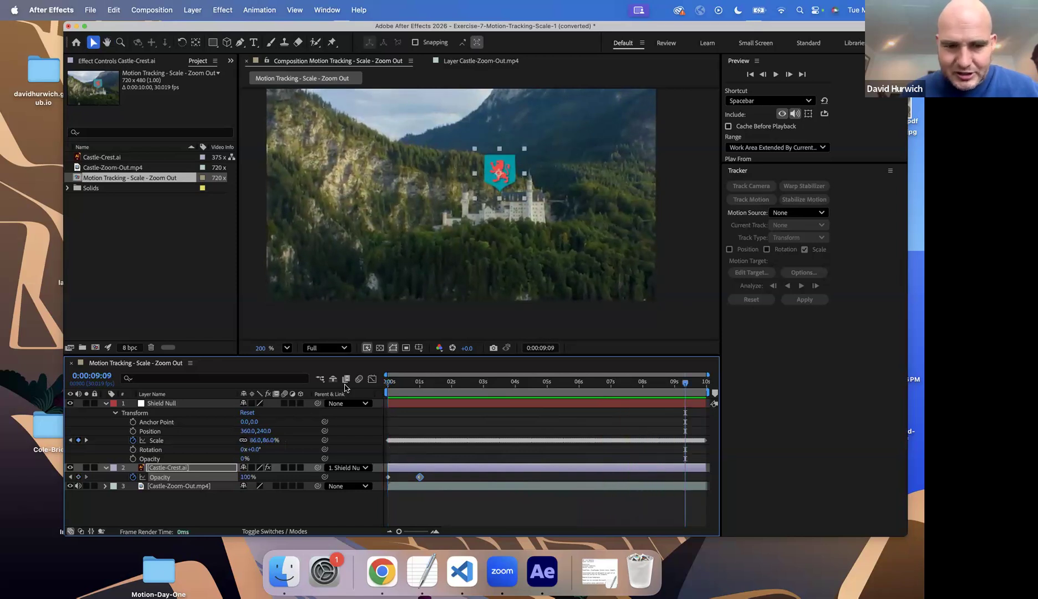
Undo the crest's opacity keyframes and its move toward the castle
{"action": "key", "text": "super+z"}
{"action": "key", "text": "super+z"}
{"action": "key", "text": "super+z"}
{"action": "key", "text": "super+z"}
{"action": "key", "text": "super+z"}
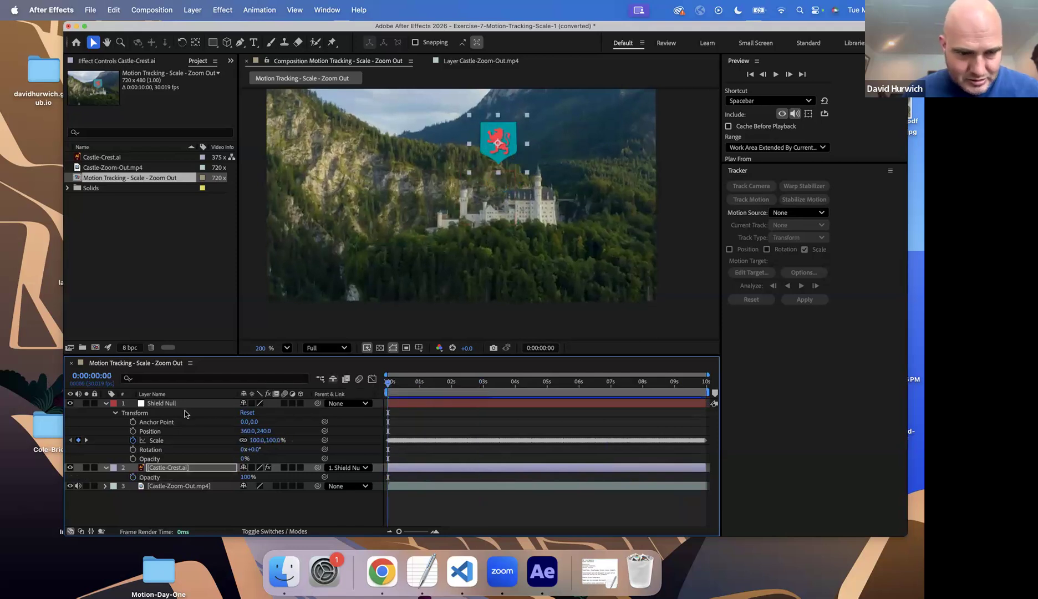
Remove Shield Null's scale keyframes and re-analyze Castle-Zoom-Out.mp4 forward from the first frame with position tracking enabled alongside scale
{"action": "left_click", "coordinate": [134, 441]}
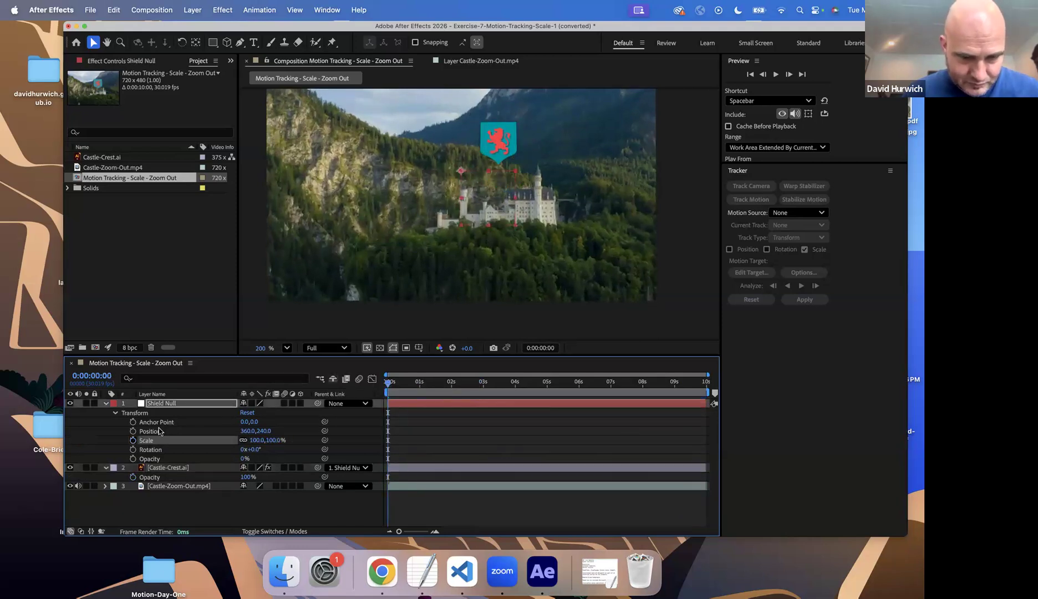
{"action": "left_click", "coordinate": [482, 60]}
{"action": "left_click", "coordinate": [387, 386]}
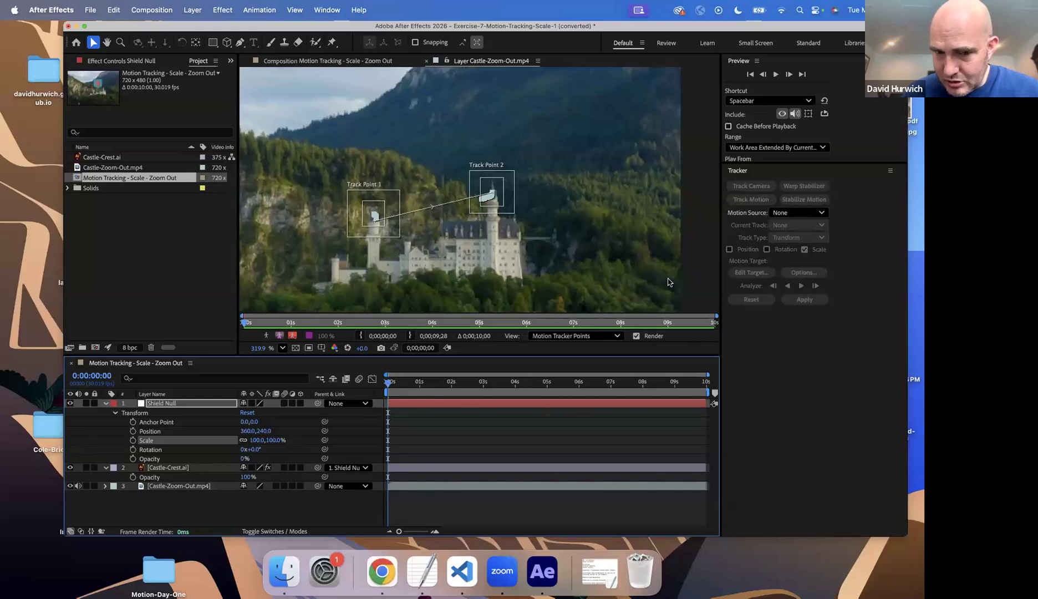
{"action": "left_click", "coordinate": [435, 487]}
{"action": "left_click", "coordinate": [729, 249]}
{"action": "left_click", "coordinate": [801, 286]}
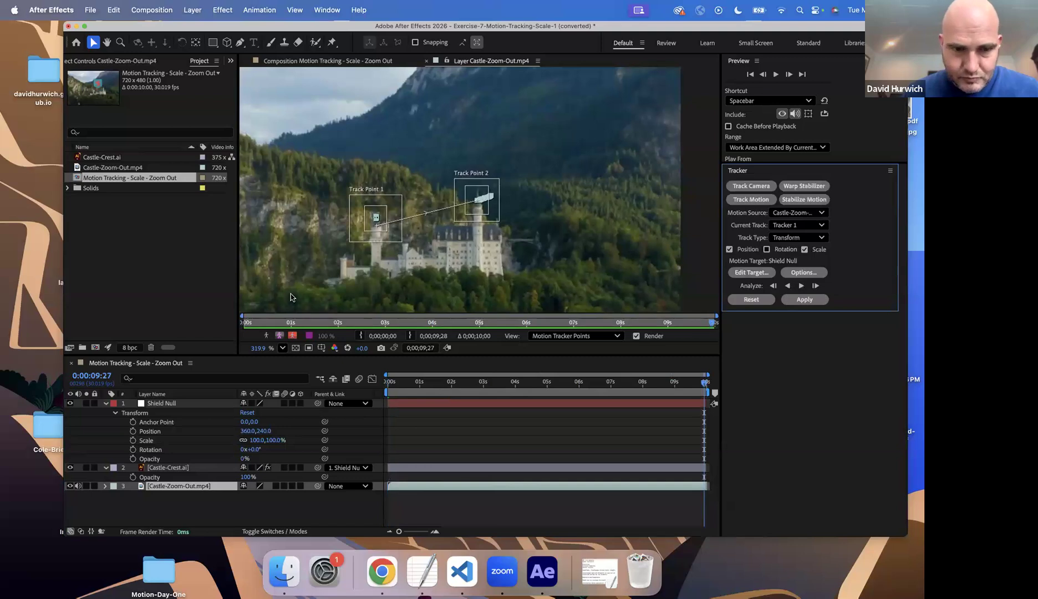
Choose the Shield Null layer as the motion target of the position and scale track
{"action": "left_click", "coordinate": [752, 272]}
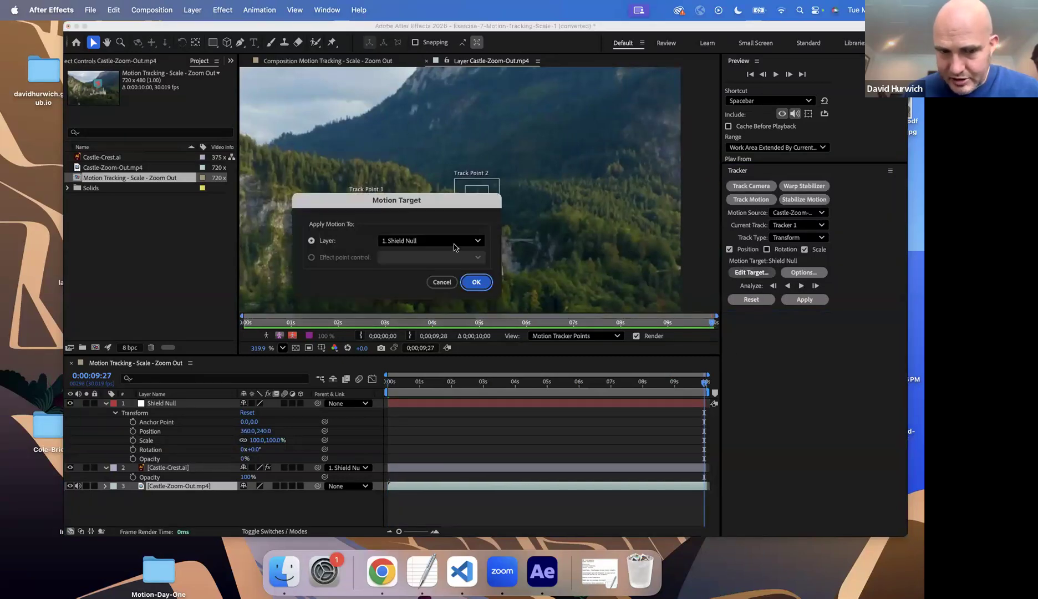
{"action": "left_click", "coordinate": [436, 240]}
{"action": "left_click", "coordinate": [436, 258]}
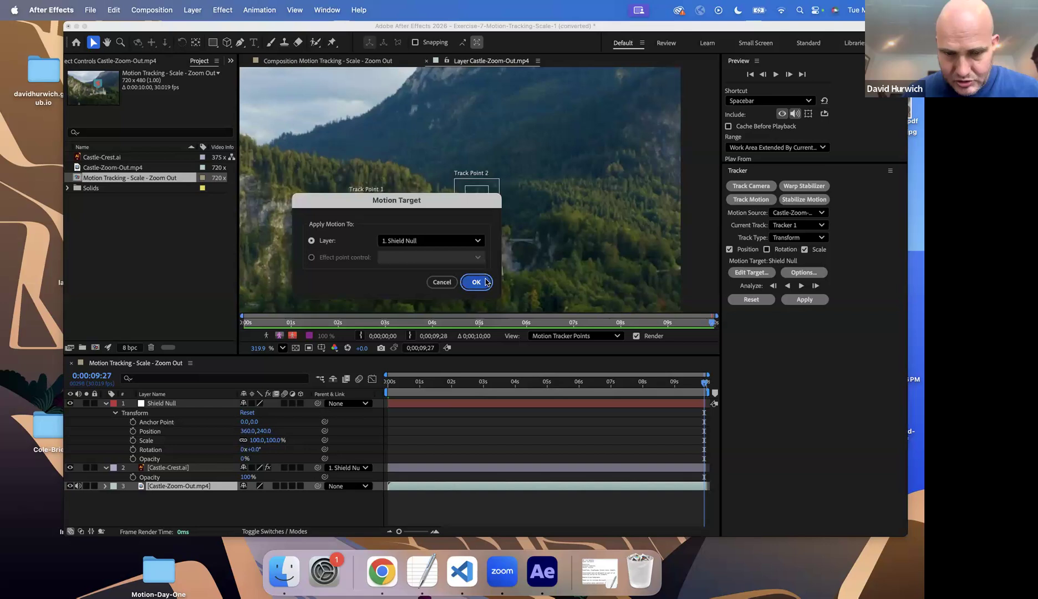
{"action": "left_click", "coordinate": [475, 281]}
Play back the composition from the first frame to check the crest's motion, then return to the start
{"action": "left_click", "coordinate": [321, 62]}
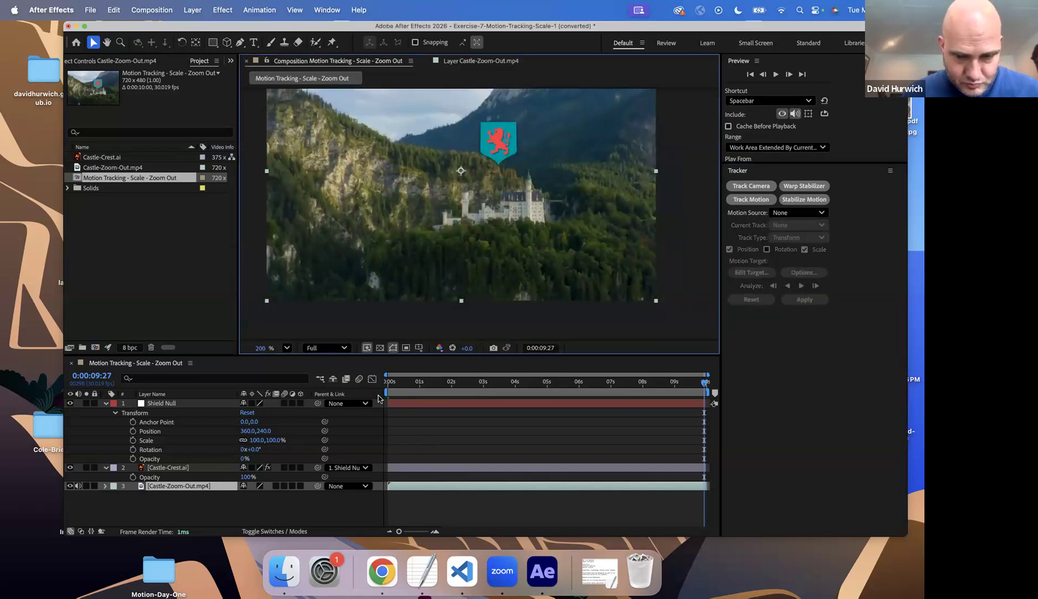
{"action": "left_click", "coordinate": [379, 398]}
{"action": "key", "text": "Home"}
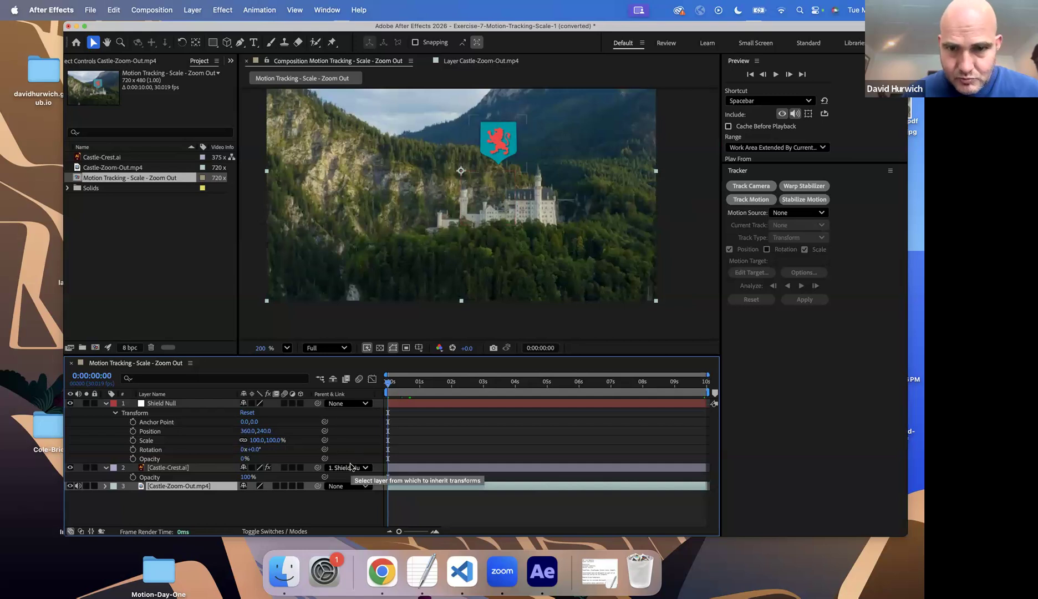
{"action": "key", "text": "space"}
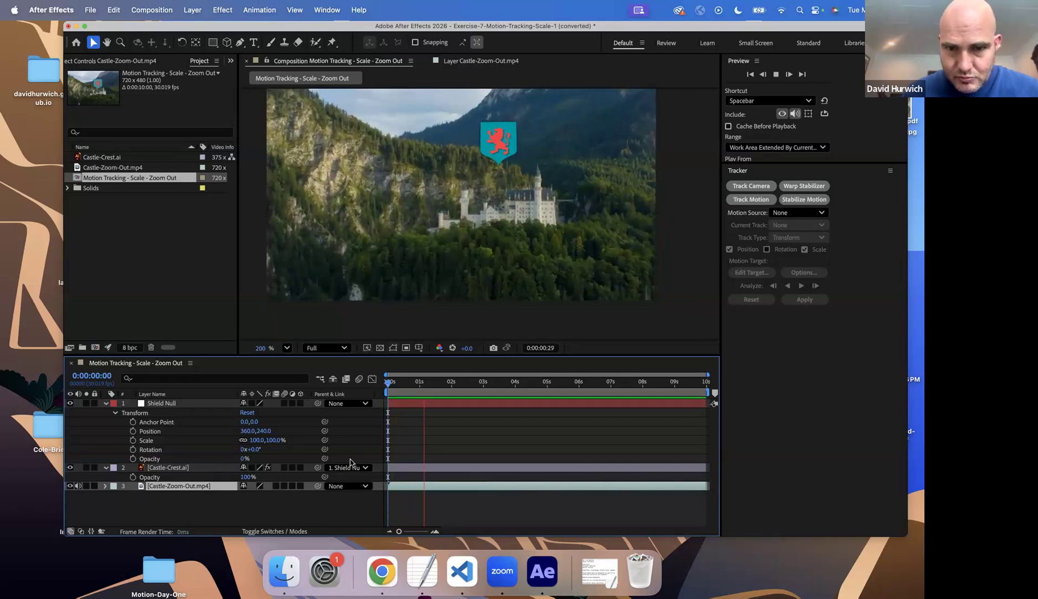
{"action": "key", "text": "space"}
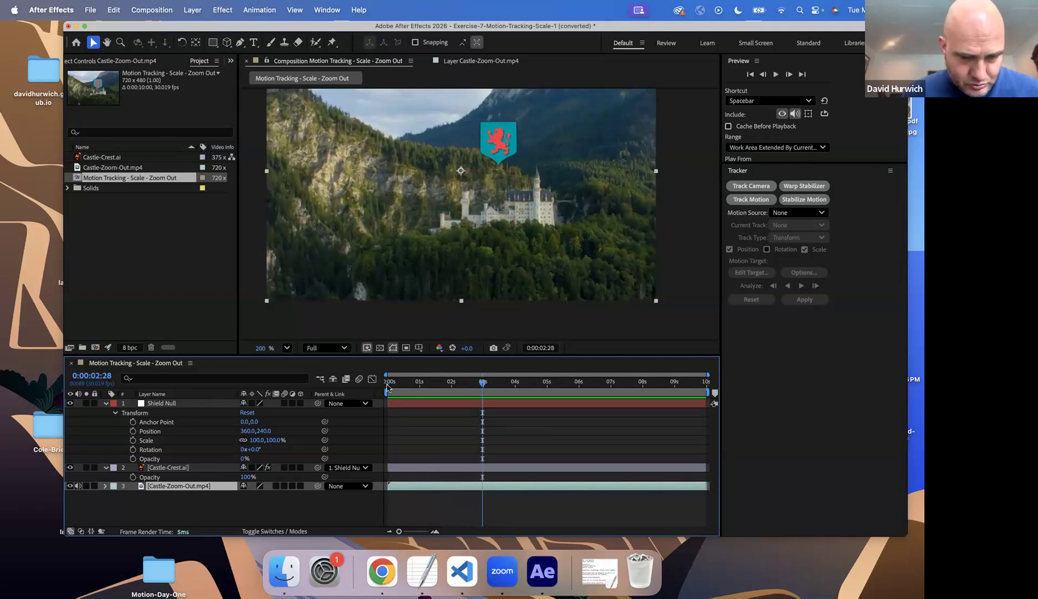
{"action": "key", "text": "Home"}
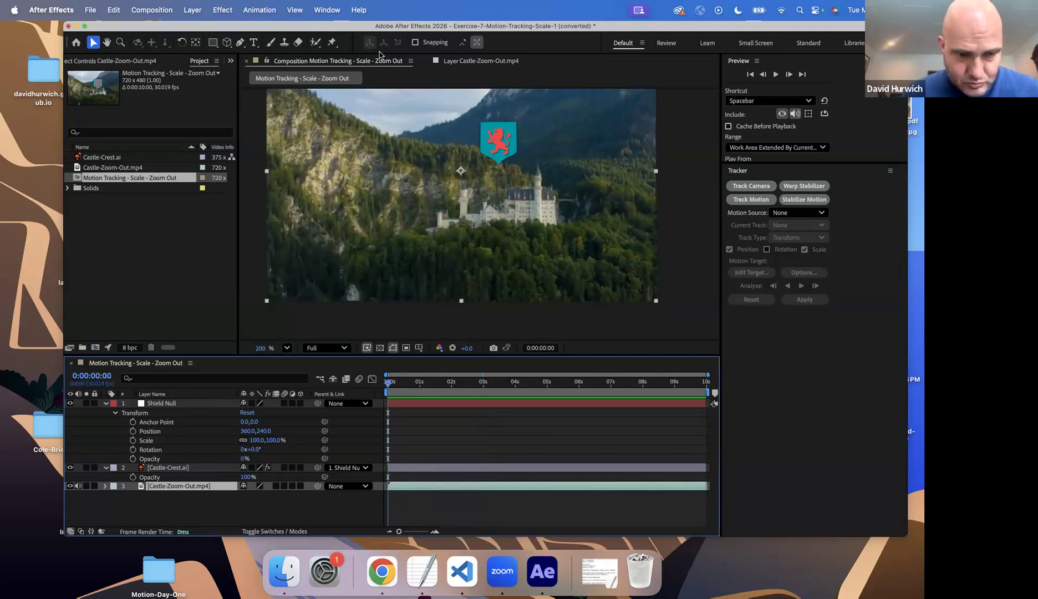
Apply the tracked position and scale to Shield Null and play back the composition
{"action": "left_click", "coordinate": [444, 62]}
{"action": "left_click", "coordinate": [805, 301]}
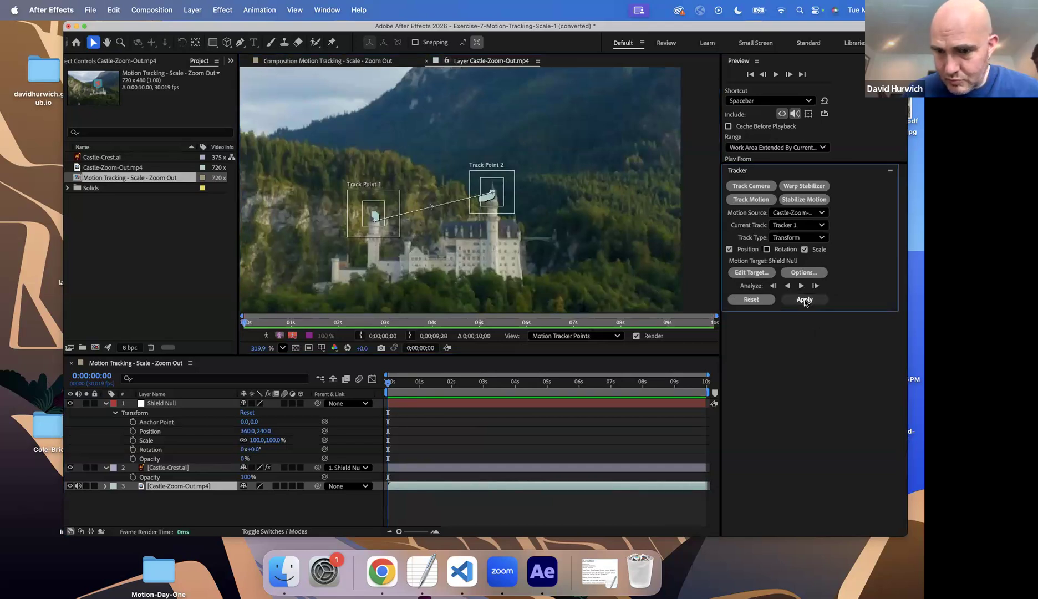
{"action": "left_click", "coordinate": [446, 264]}
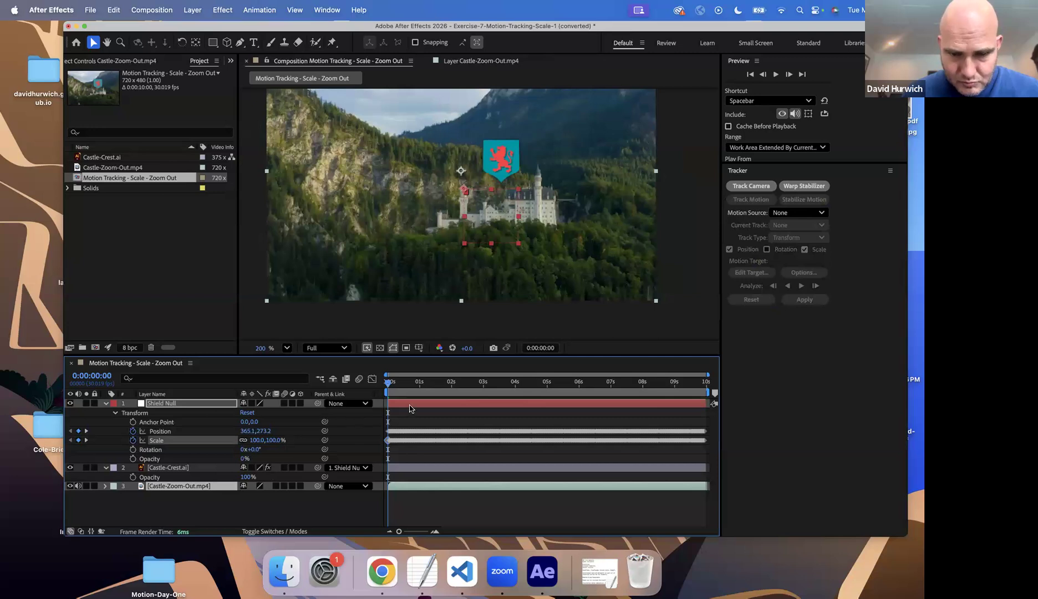
{"action": "key", "text": "space"}
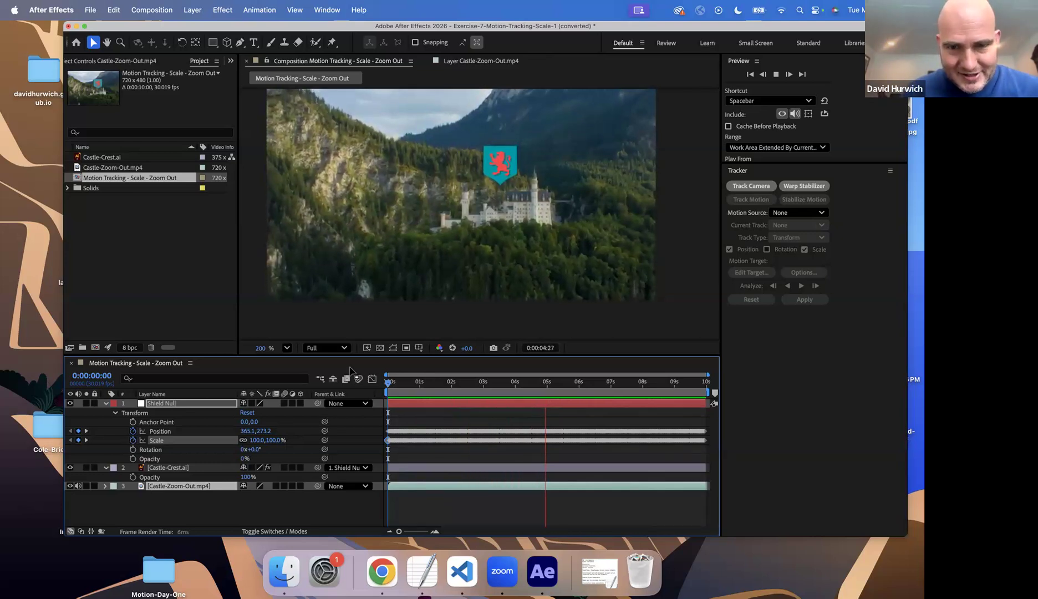
Keyframe Castle-Crest.ai's opacity from 0% at the first frame to 100% at one second, and preview the fade-in
{"action": "key", "text": "space"}
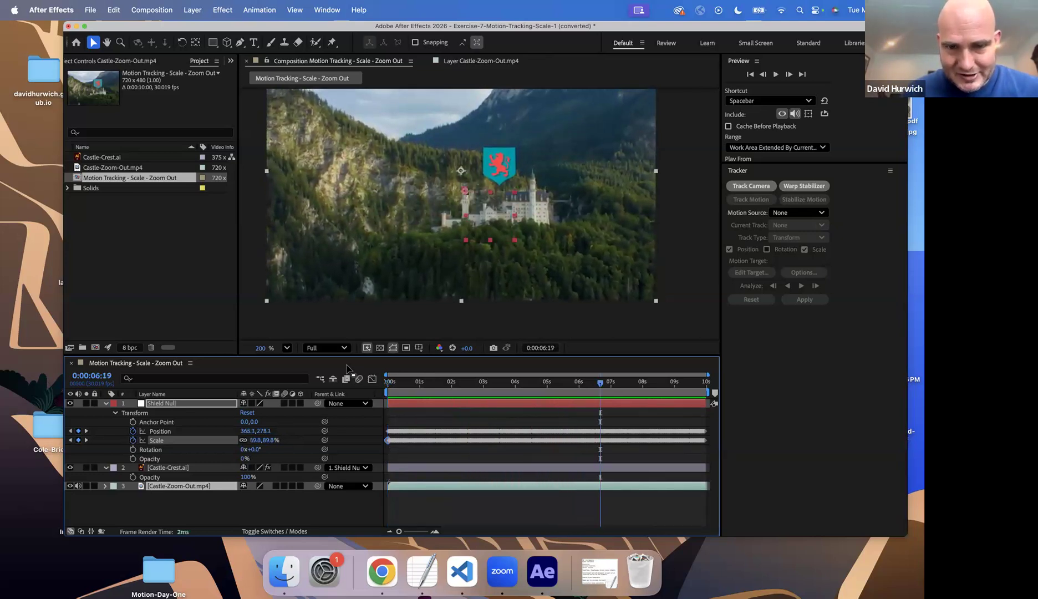
{"action": "left_click_drag", "start_coordinate": [422, 384], "coordinate": [273, 452]}
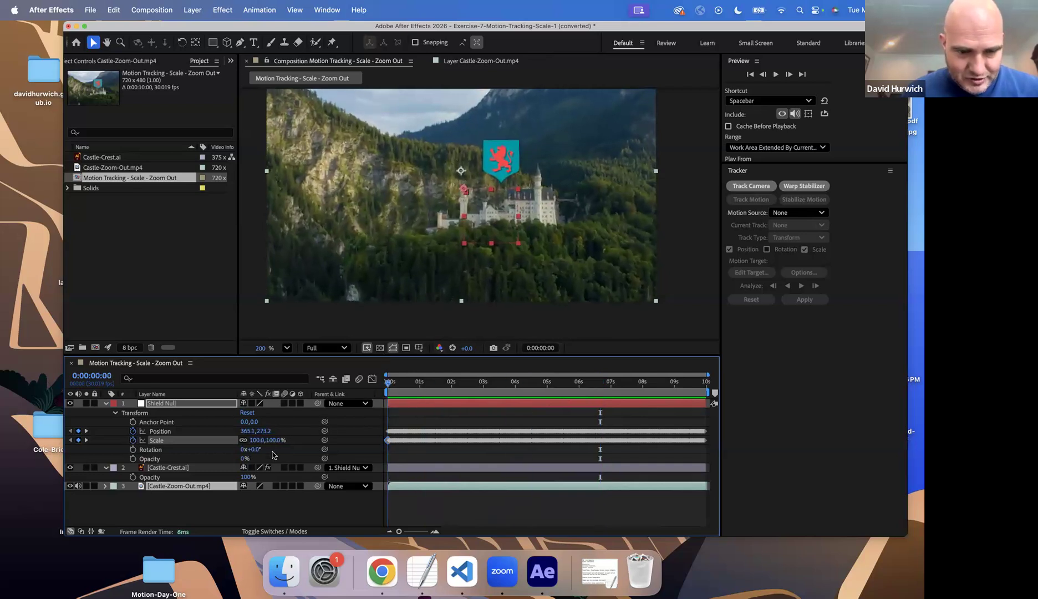
{"action": "left_click", "coordinate": [133, 477]}
{"action": "left_click_drag", "start_coordinate": [173, 486], "coordinate": [38, 492]}
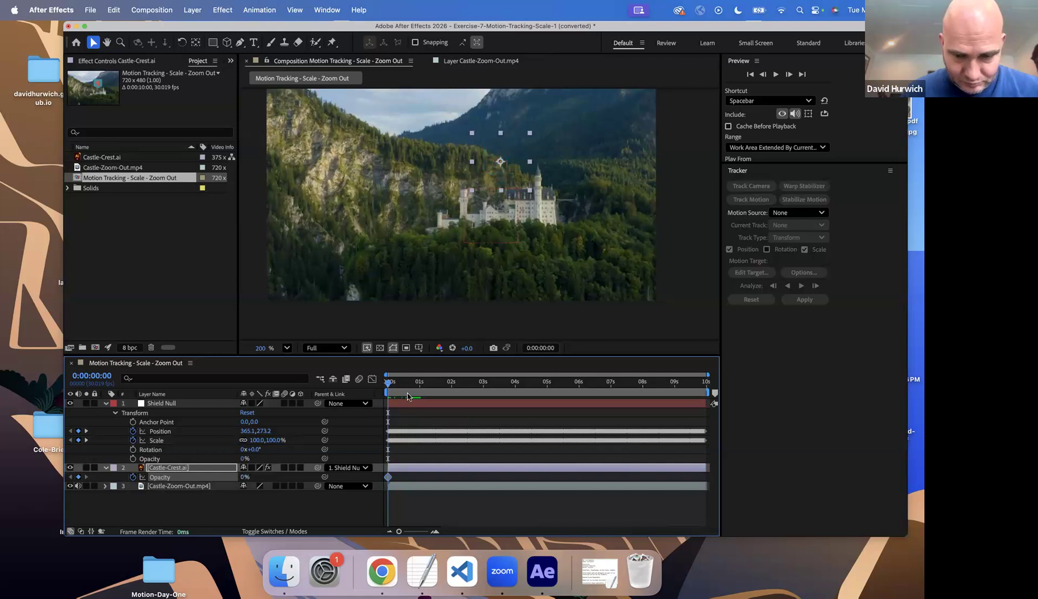
{"action": "left_click", "coordinate": [420, 383]}
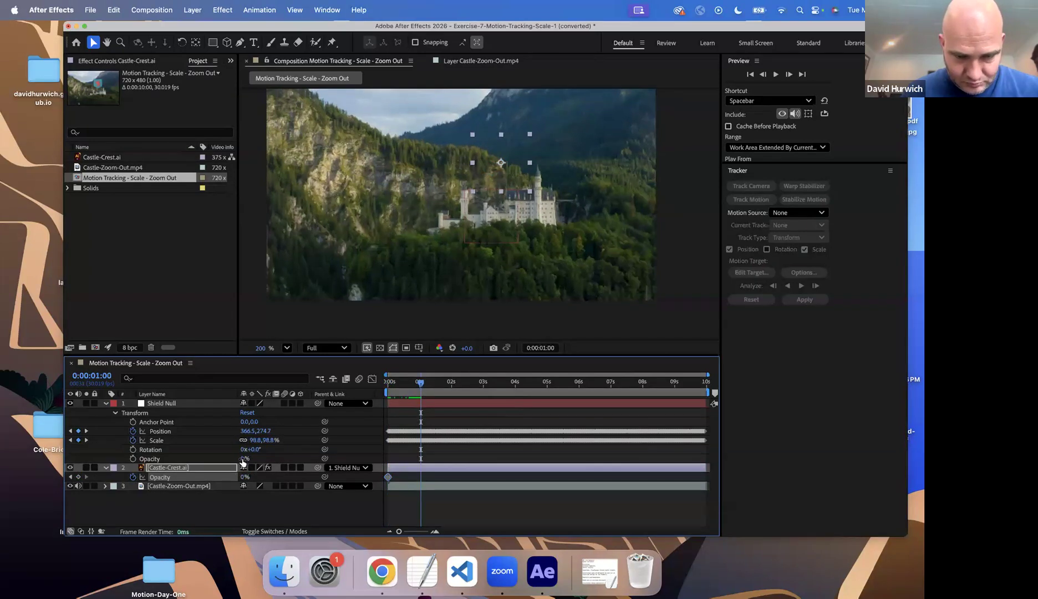
{"action": "left_click_drag", "start_coordinate": [462, 465], "coordinate": [452, 447]}
{"action": "left_click_drag", "start_coordinate": [418, 387], "coordinate": [366, 394]}
{"action": "key", "text": "space"}
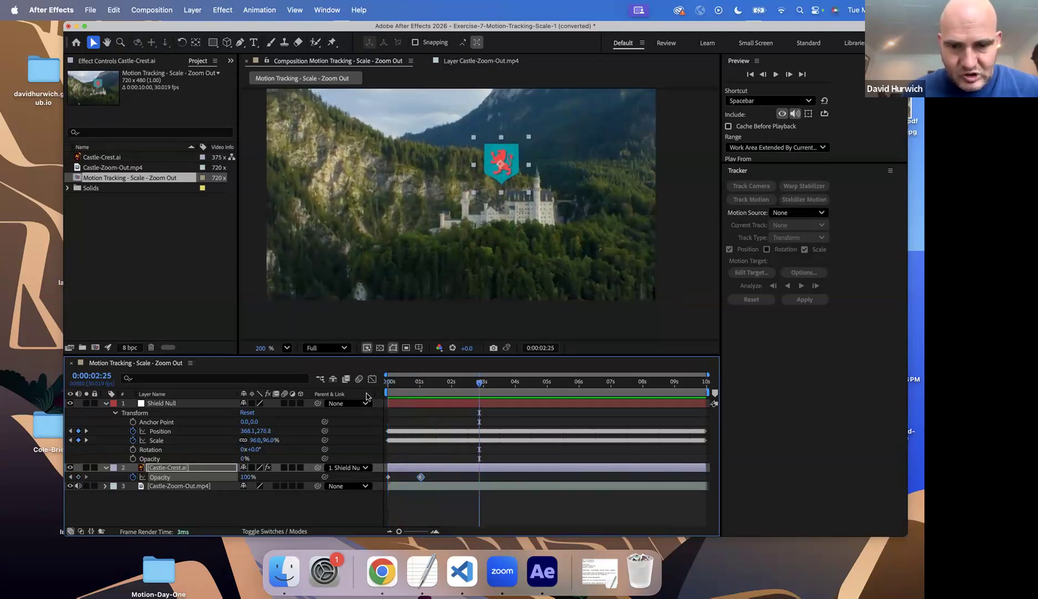
Save the project and open Exercise-8-Motion-Tracker-Scale-2.aep from the Drill-Exercises folder, accepting the version conversion
{"action": "key", "text": "super+s"}
{"action": "key", "text": "Return"}
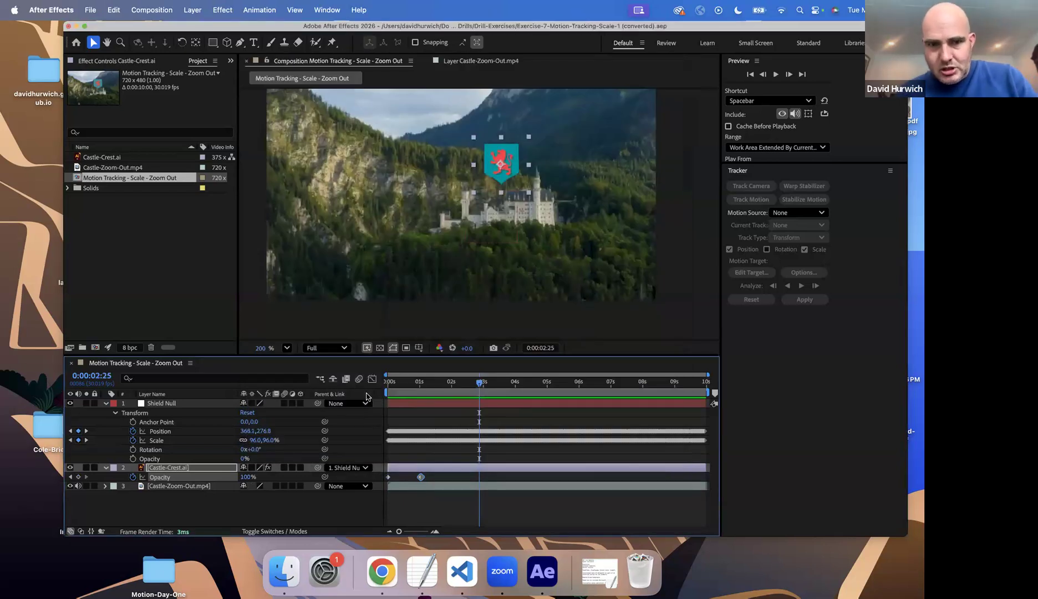
{"action": "key", "text": "super+o"}
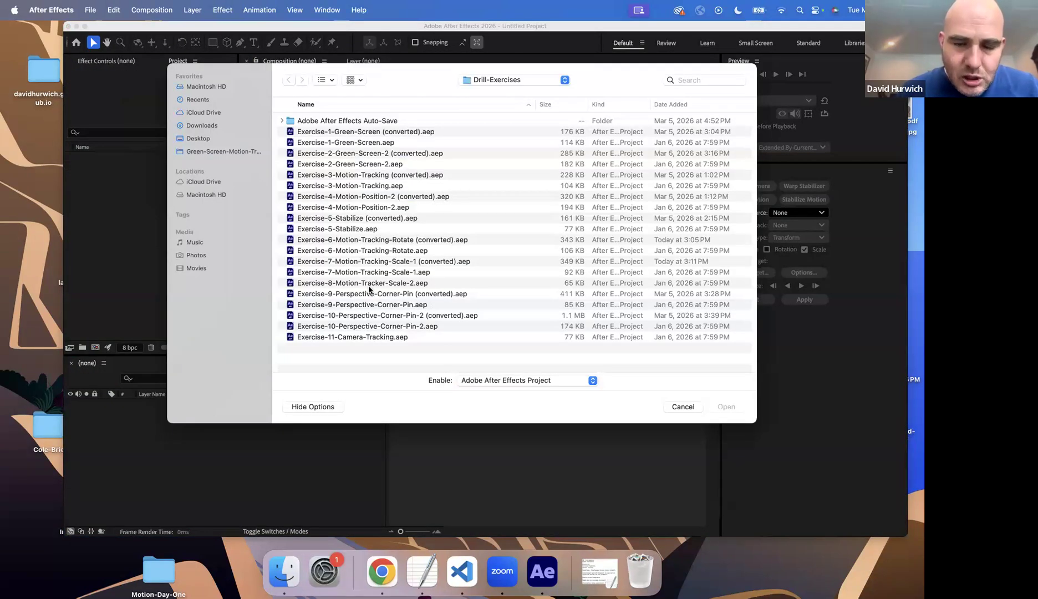
{"action": "double_click", "coordinate": [369, 284]}
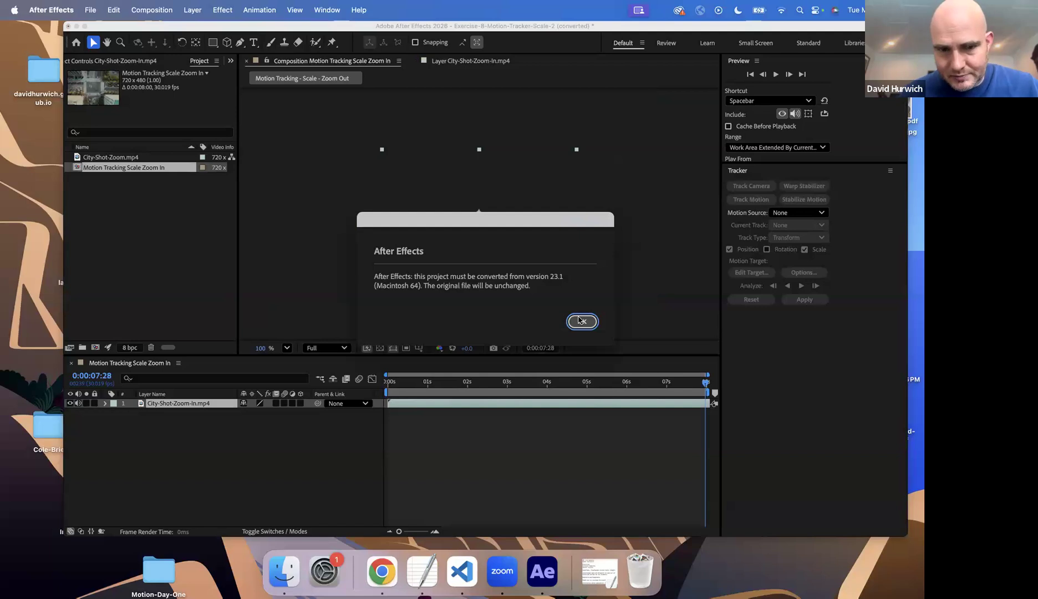
{"action": "left_click", "coordinate": [581, 321]}
{"action": "key", "text": "period"}
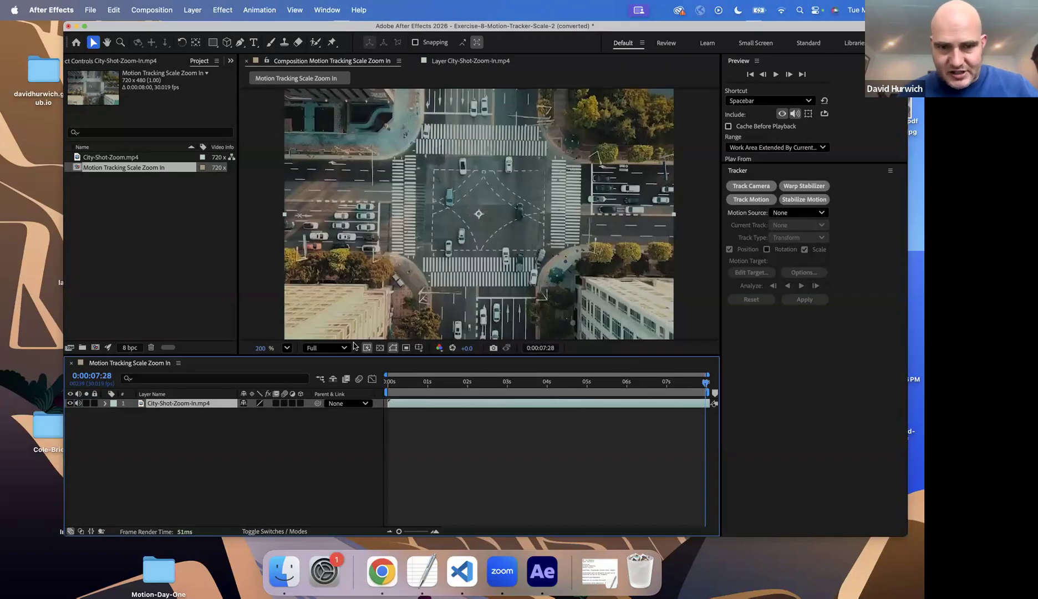
At the first frame, add the text "New York City" and place it across the intersection at about 139, 260
{"action": "left_click_drag", "start_coordinate": [407, 393], "coordinate": [143, 377]}
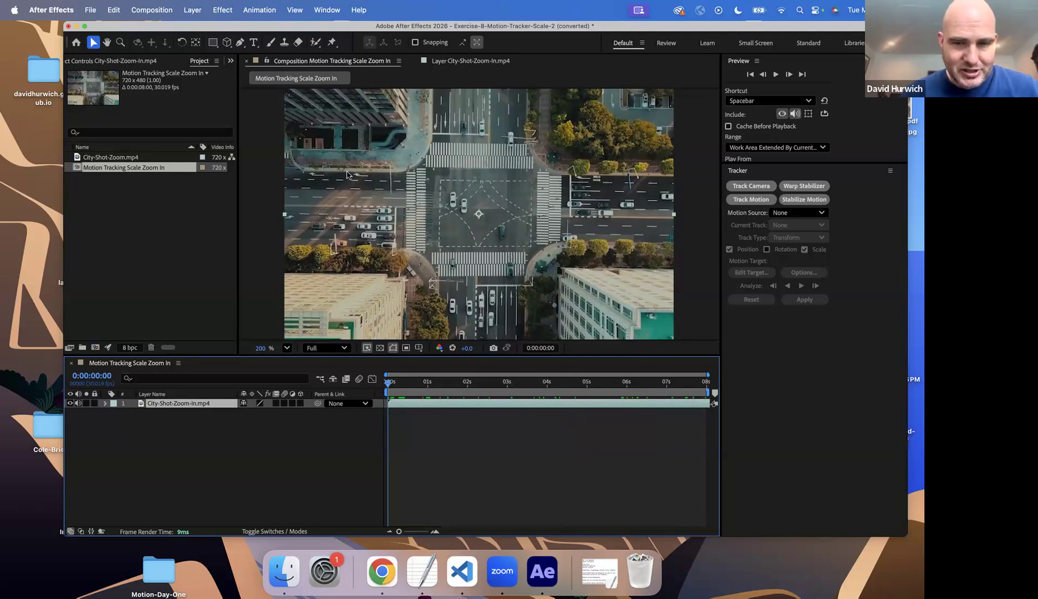
{"action": "left_click", "coordinate": [250, 43]}
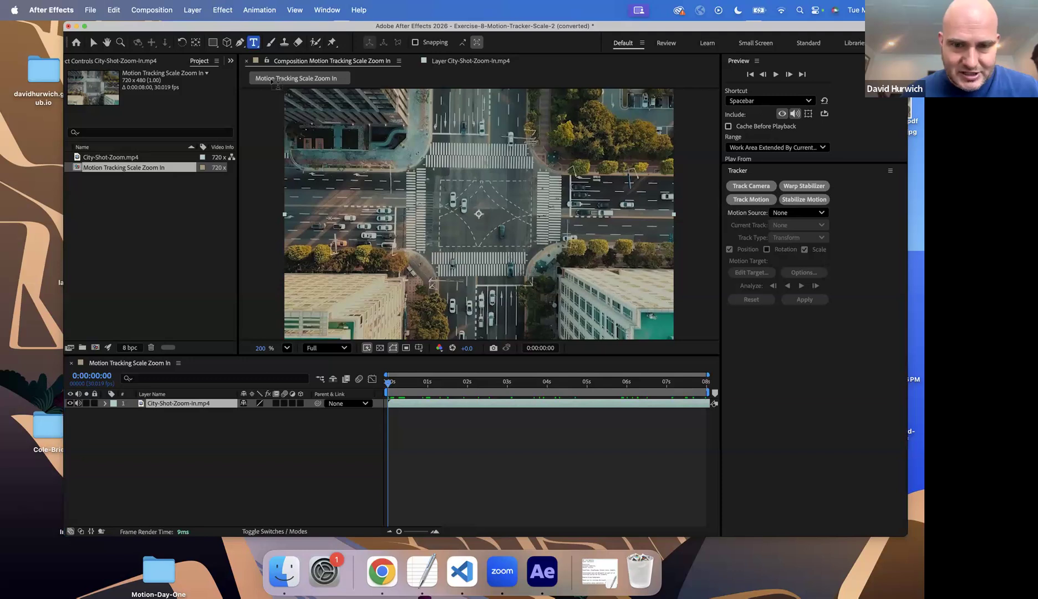
{"action": "left_click", "coordinate": [406, 213]}
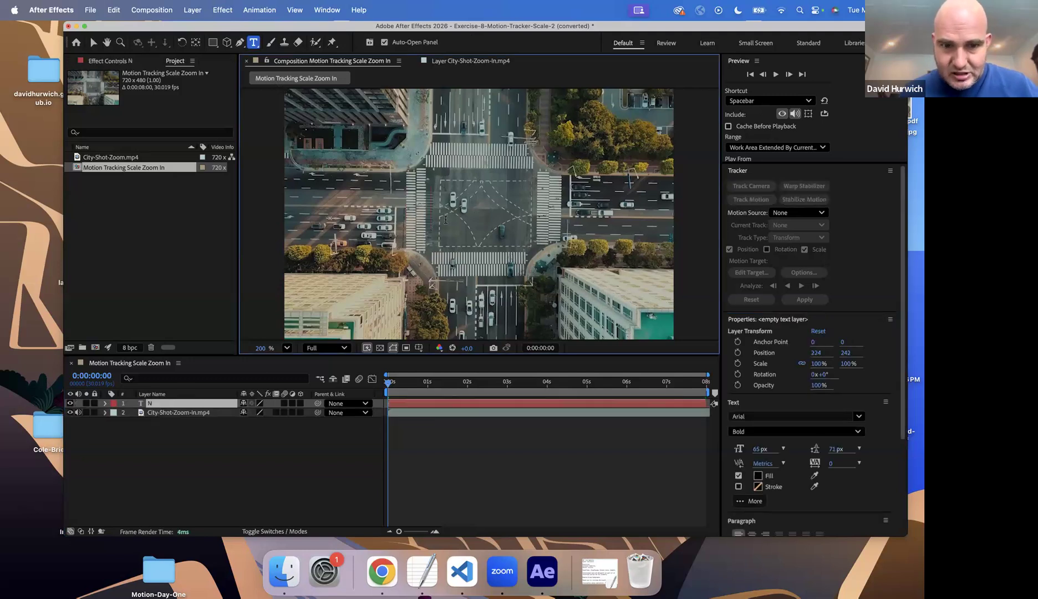
{"action": "type", "text": "New T"}
{"action": "key", "text": "BackSpace"}
{"action": "type", "text": "York City"}
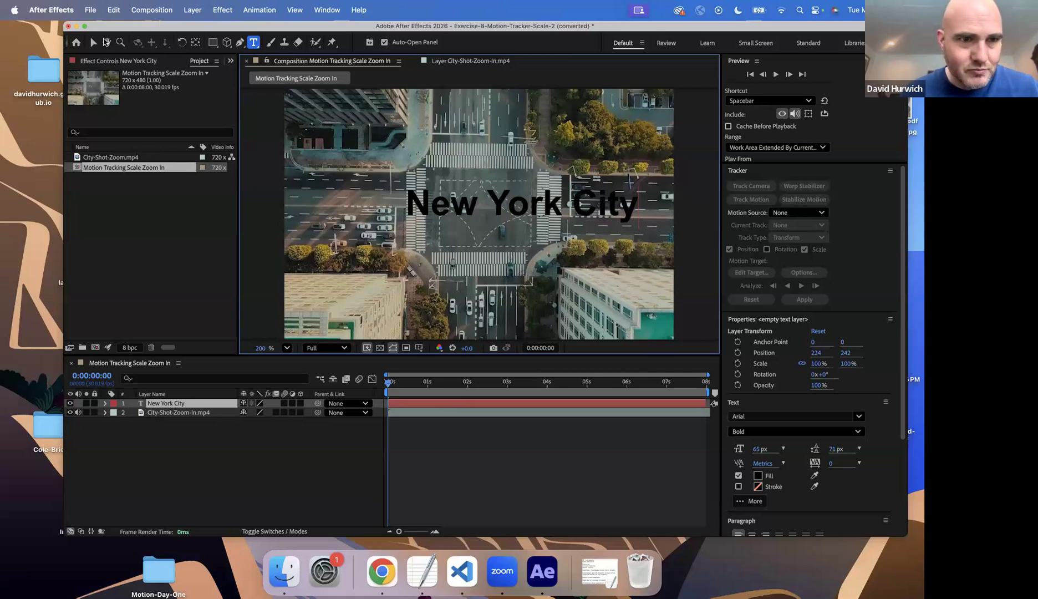
{"action": "left_click", "coordinate": [93, 42]}
{"action": "left_click_drag", "start_coordinate": [447, 217], "coordinate": [401, 227]}
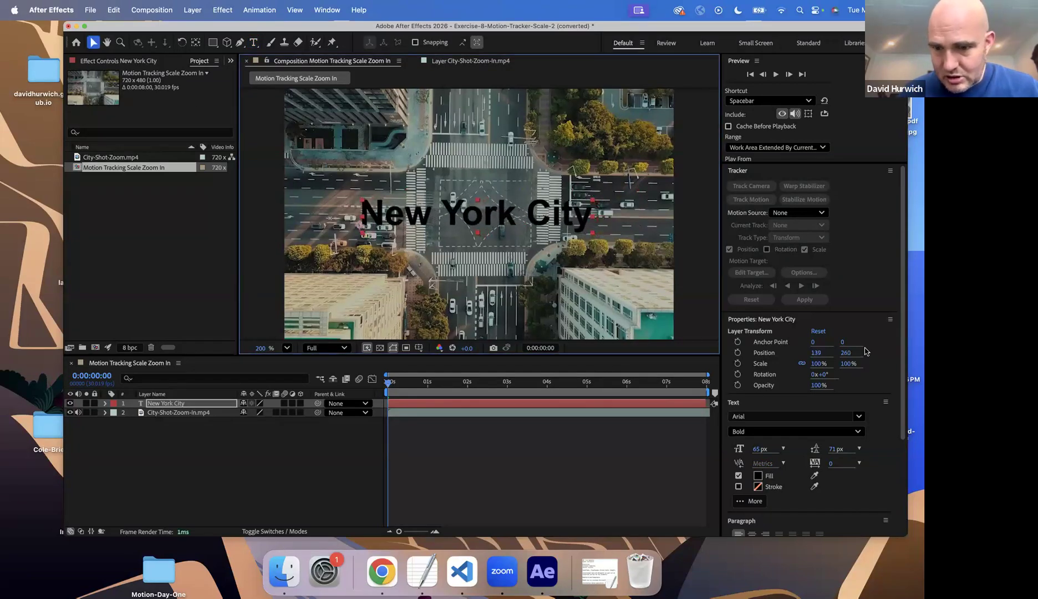
Set the New York City text's fill to white (FFFFFF), preview it over the footage, and return to the first frame
{"action": "left_click", "coordinate": [758, 476]}
{"action": "type", "text": "FFFFFF"}
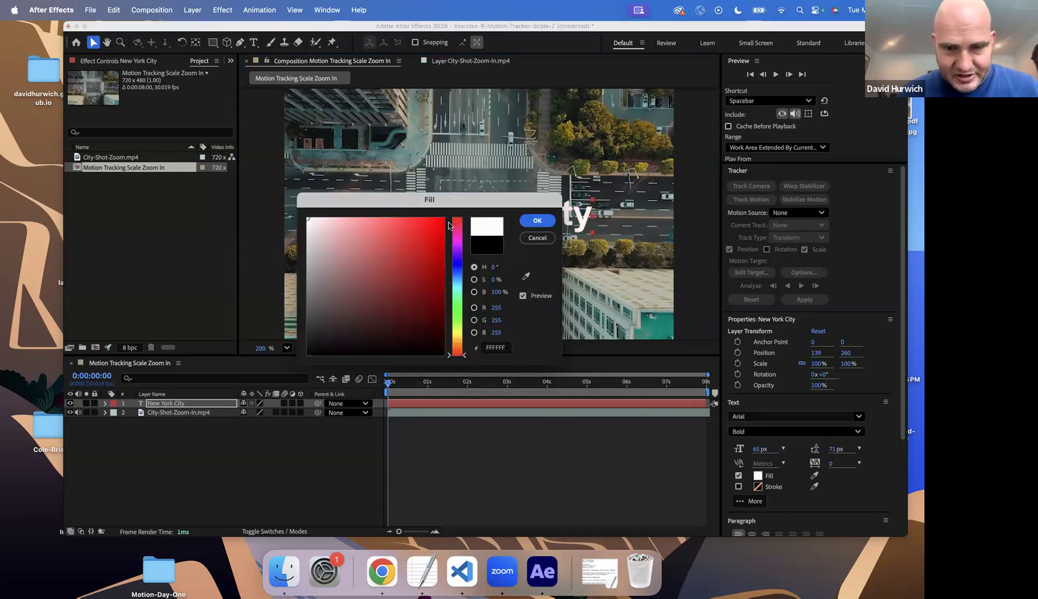
{"action": "left_click", "coordinate": [537, 220]}
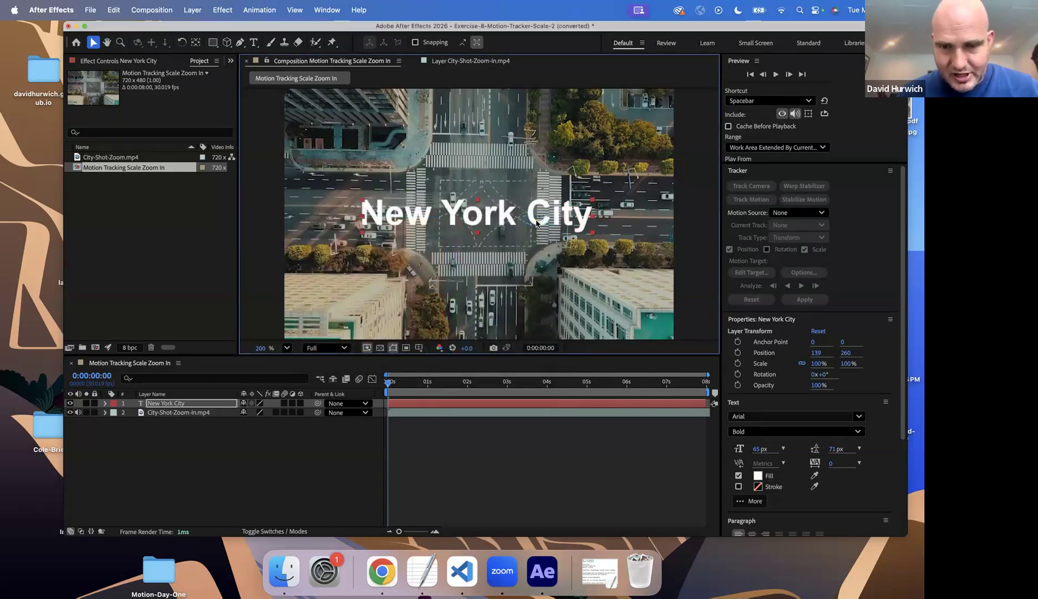
{"action": "key", "text": "space"}
{"action": "left_click_drag", "start_coordinate": [662, 426], "coordinate": [300, 376]}
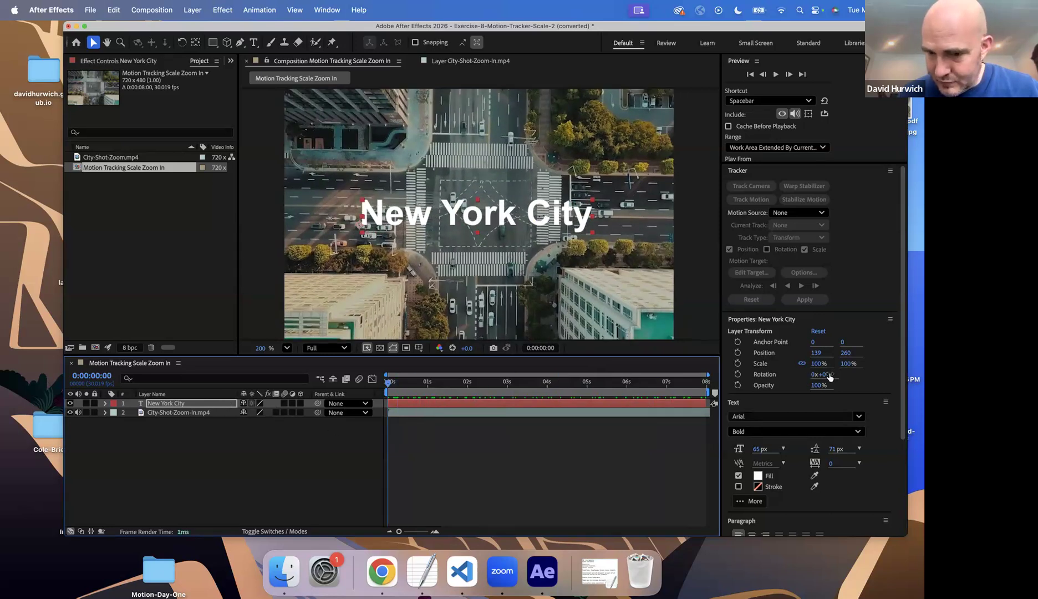
Enlarge the New York City text to 79 px and recentre it over the intersection at about 87, 259
{"action": "left_click_drag", "start_coordinate": [757, 449], "coordinate": [769, 449]}
{"action": "left_click", "coordinate": [518, 217]}
{"action": "left_click_drag", "start_coordinate": [518, 217], "coordinate": [490, 216]}
Apply the Drop Shadow perspective effect to the New York City text layer
{"action": "left_click", "coordinate": [232, 7]}
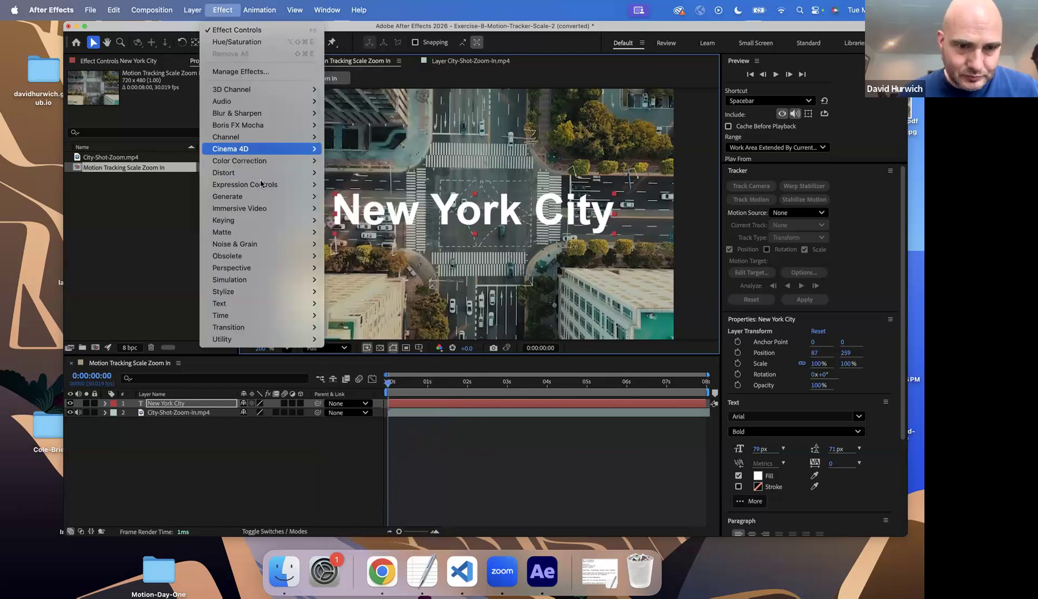
{"action": "mouse_move", "coordinate": [253, 271]}
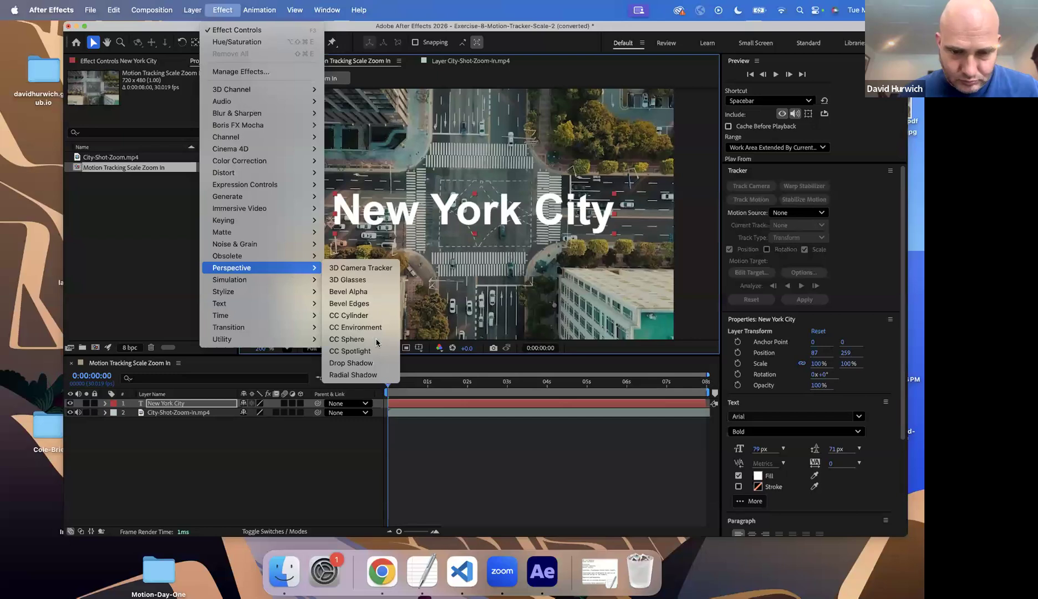
{"action": "left_click", "coordinate": [377, 363]}
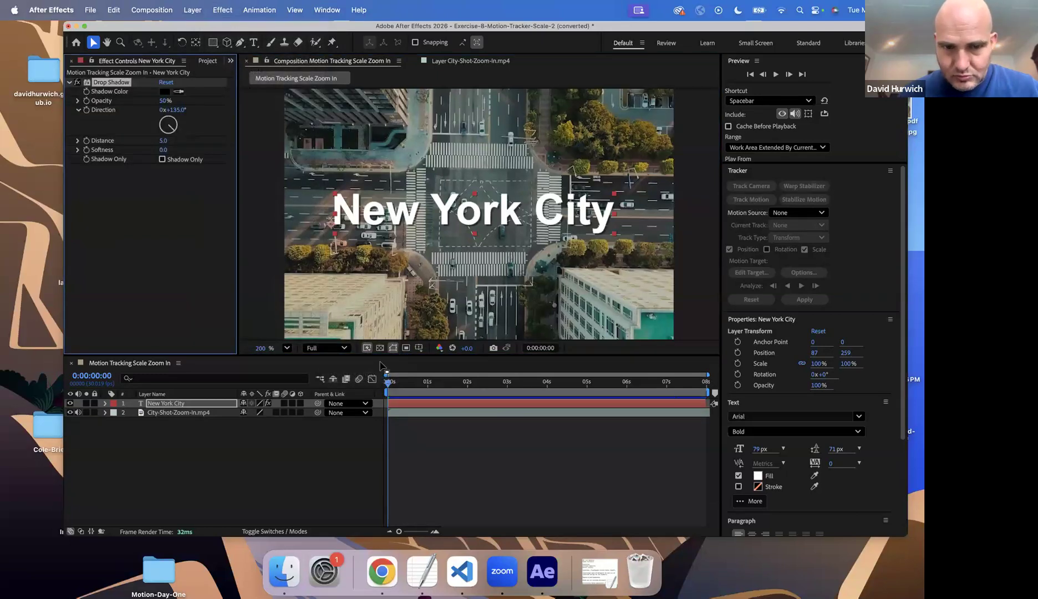
Open City-Shot-Zoom-In.mp4 in its layer view and create a motion track on it with position and scale enabled
{"action": "left_click", "coordinate": [477, 61]}
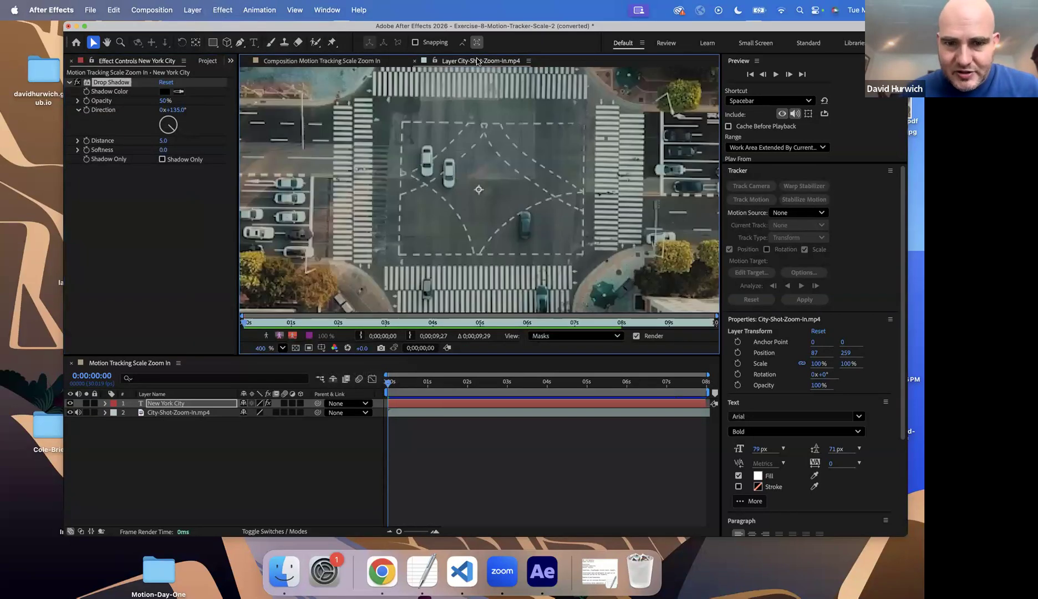
{"action": "scroll", "coordinate": [504, 151], "scroll_direction": "down", "scroll_amount": 5}
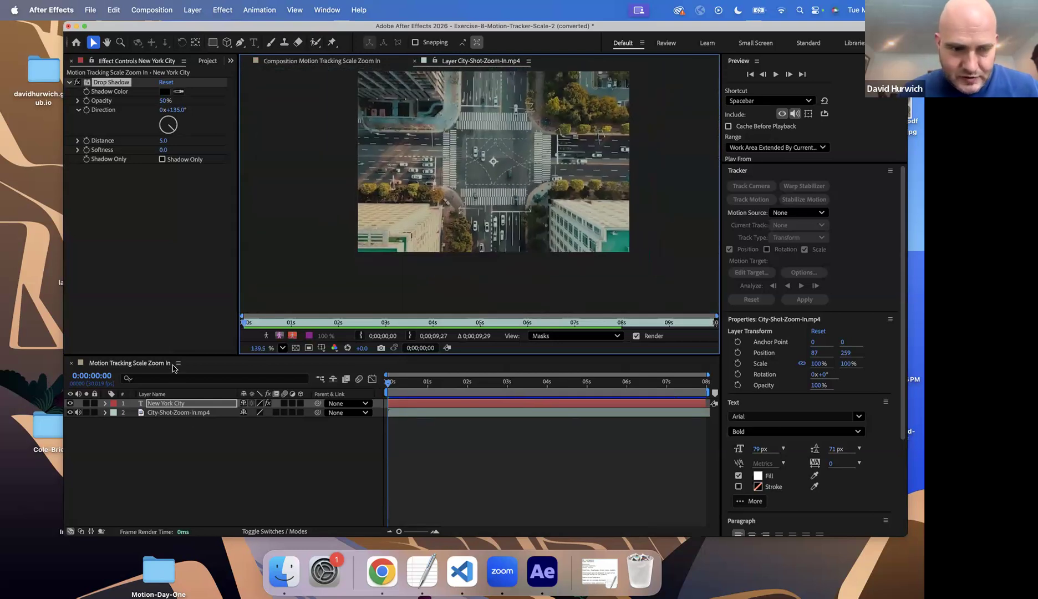
{"action": "left_click", "coordinate": [187, 414]}
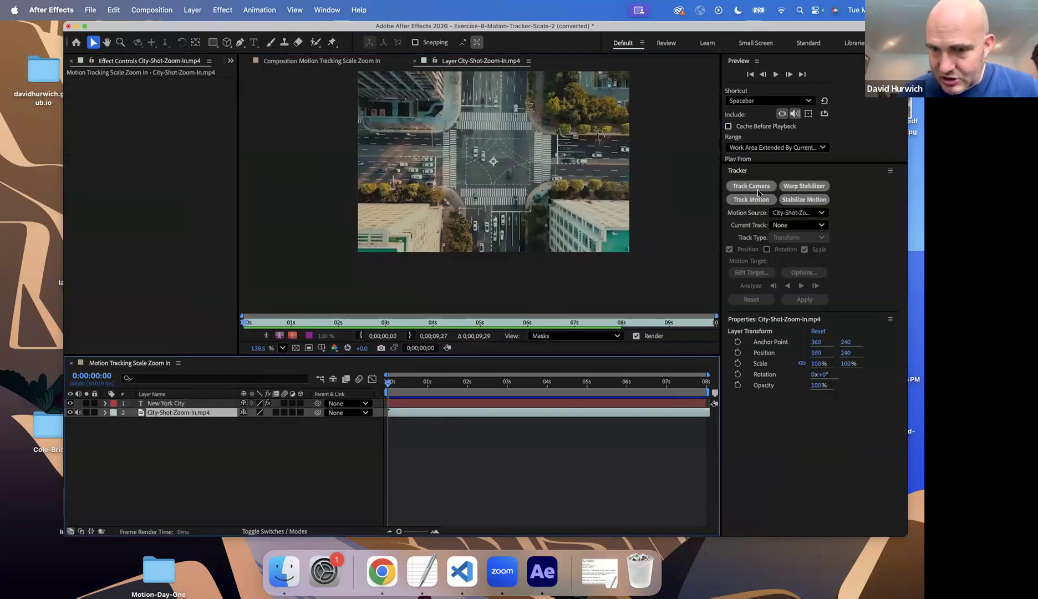
{"action": "left_click", "coordinate": [762, 201]}
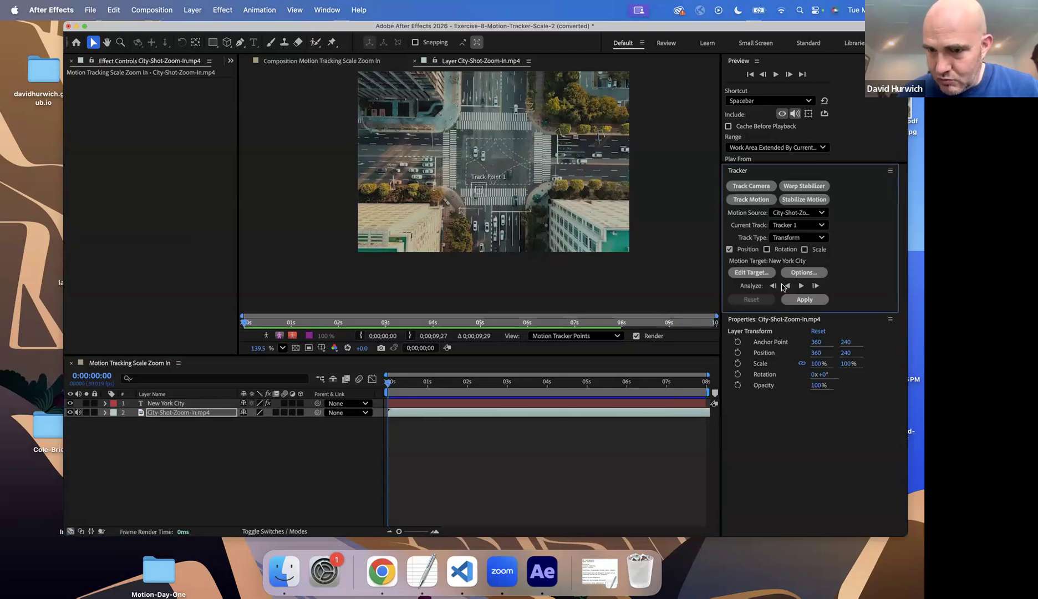
{"action": "left_click", "coordinate": [805, 250]}
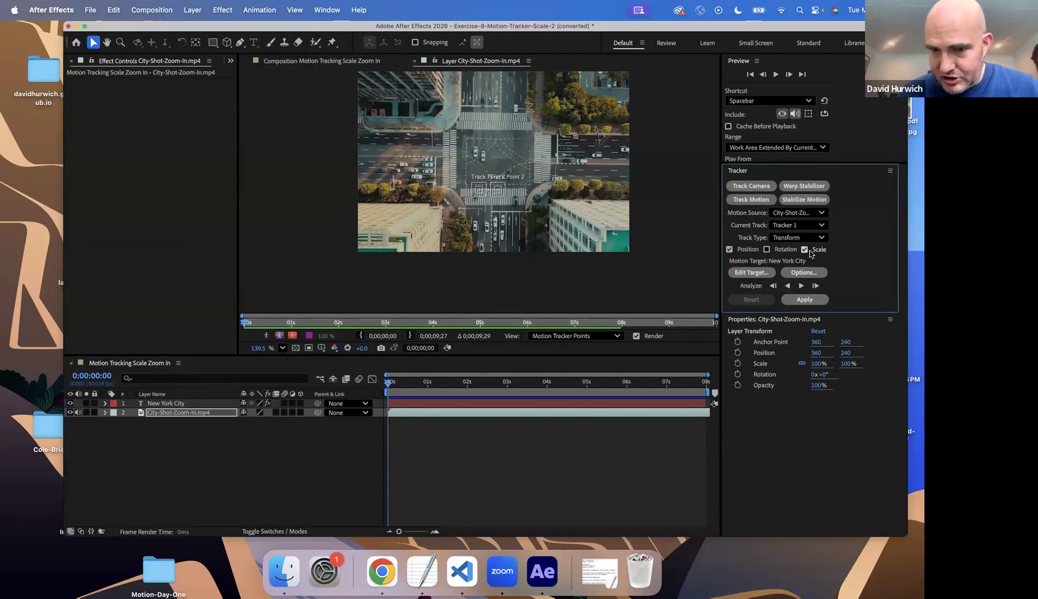
Examine the city footage over time for high-contrast features suitable for the two track points, and return to the first frame
{"action": "left_click", "coordinate": [387, 385]}
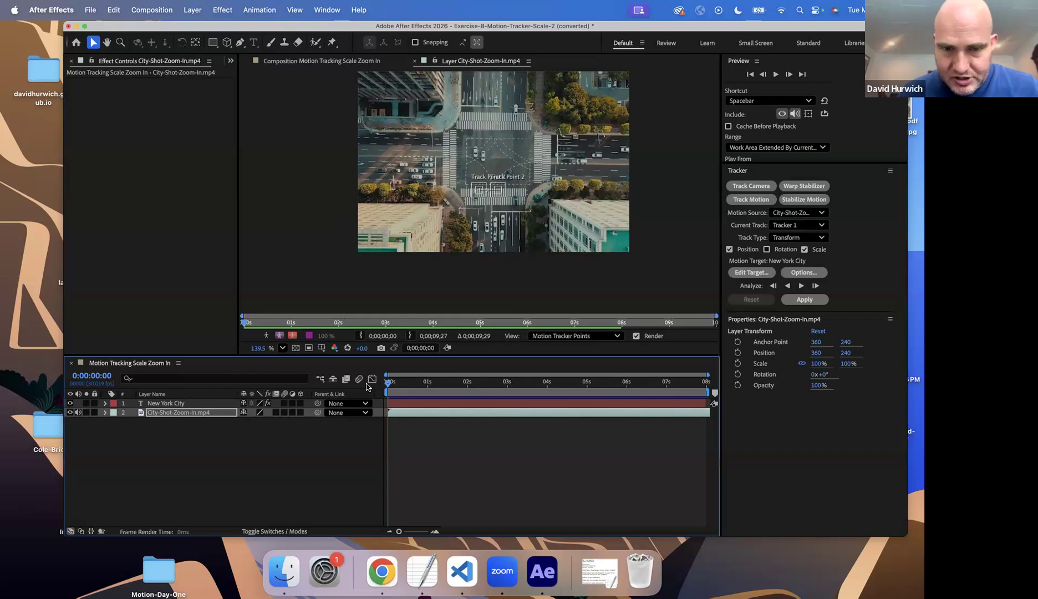
{"action": "scroll", "coordinate": [472, 151], "scroll_direction": "up", "scroll_amount": 3}
{"action": "right_click", "coordinate": [473, 151]}
{"action": "left_click", "coordinate": [445, 160]}
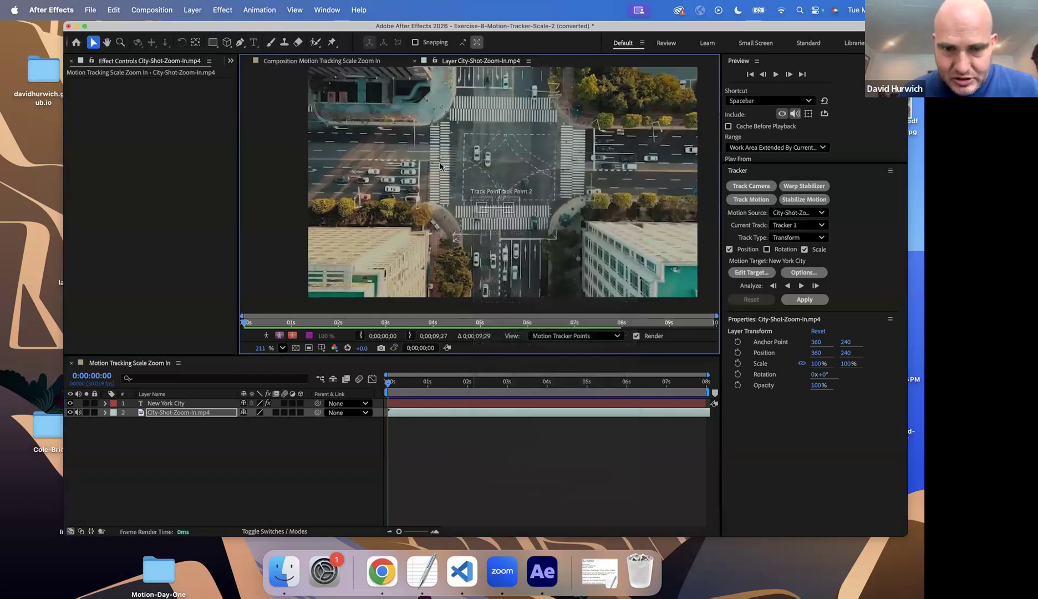
{"action": "scroll", "coordinate": [439, 163], "scroll_direction": "up", "scroll_amount": 4}
{"action": "scroll", "coordinate": [439, 166], "scroll_direction": "down", "scroll_amount": 2}
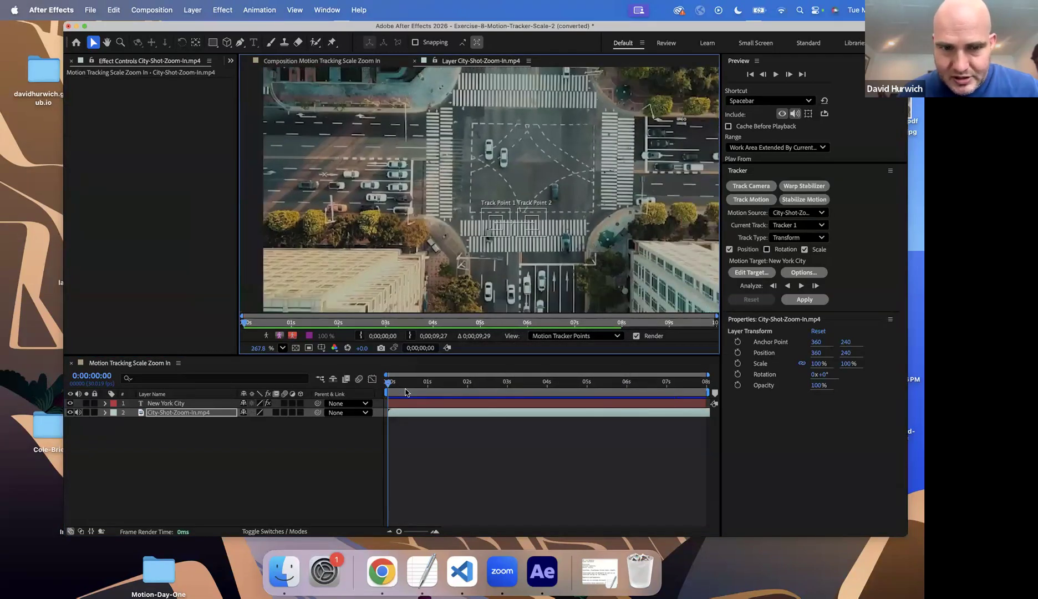
{"action": "key", "text": "space"}
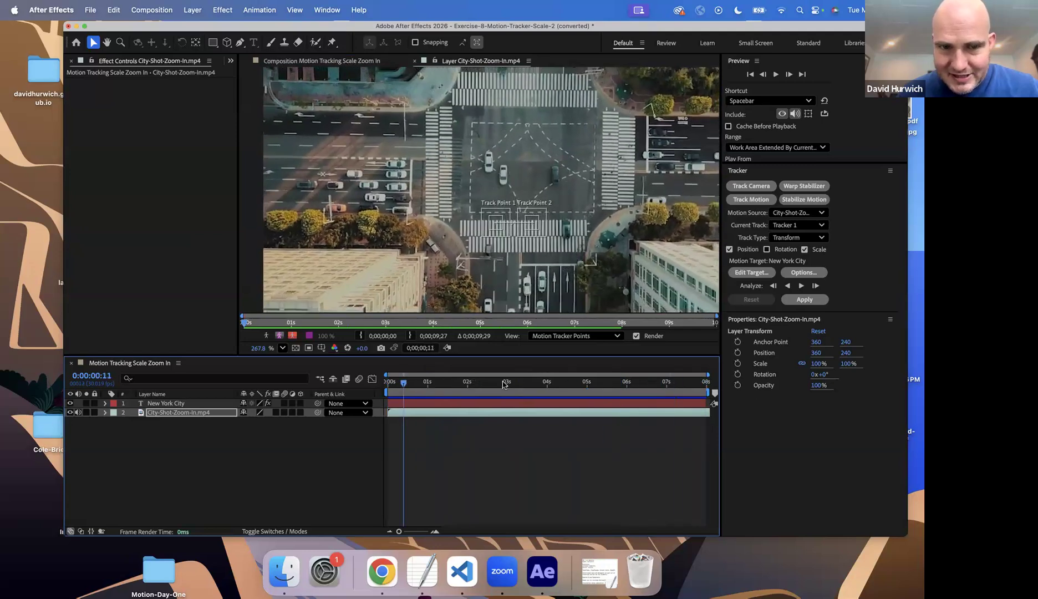
{"action": "left_click", "coordinate": [390, 378]}
{"action": "left_click_drag", "start_coordinate": [391, 379], "coordinate": [442, 383]}
{"action": "left_click_drag", "start_coordinate": [550, 387], "coordinate": [513, 388]}
{"action": "left_click_drag", "start_coordinate": [405, 383], "coordinate": [309, 361]}
{"action": "key", "text": "Home"}
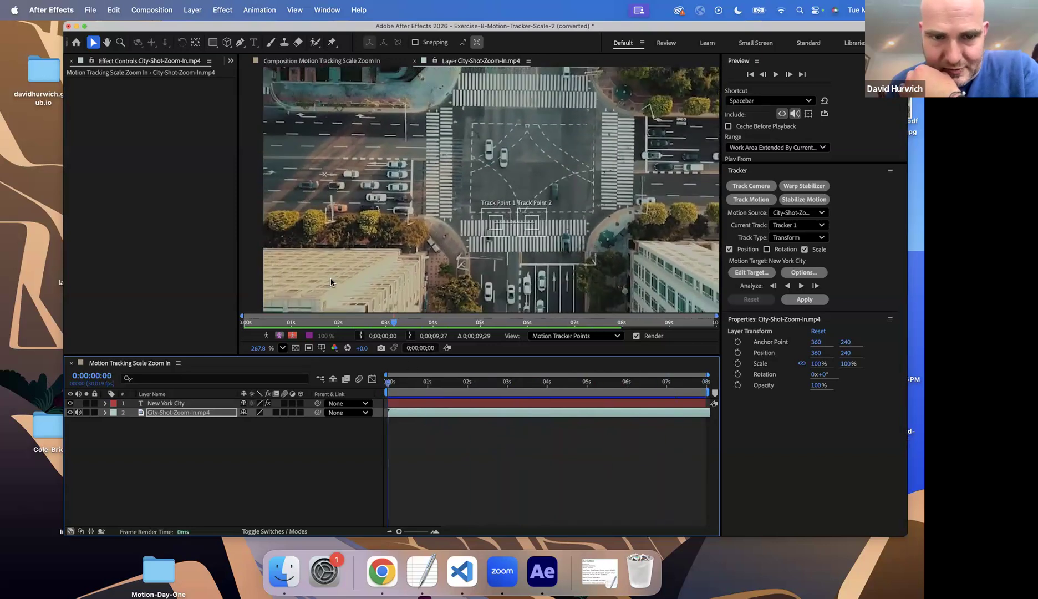
{"action": "left_click_drag", "start_coordinate": [399, 383], "coordinate": [290, 332]}
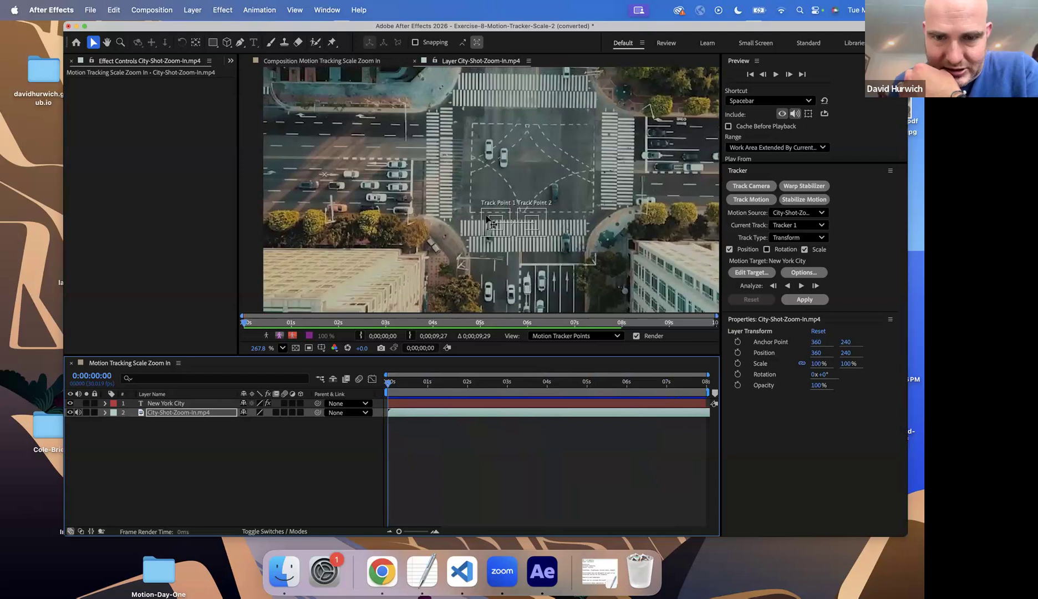
Place Track Point 1 on the waiting cars left of the intersection and Track Point 2 on the car right of it
{"action": "left_click_drag", "start_coordinate": [501, 222], "coordinate": [416, 176]}
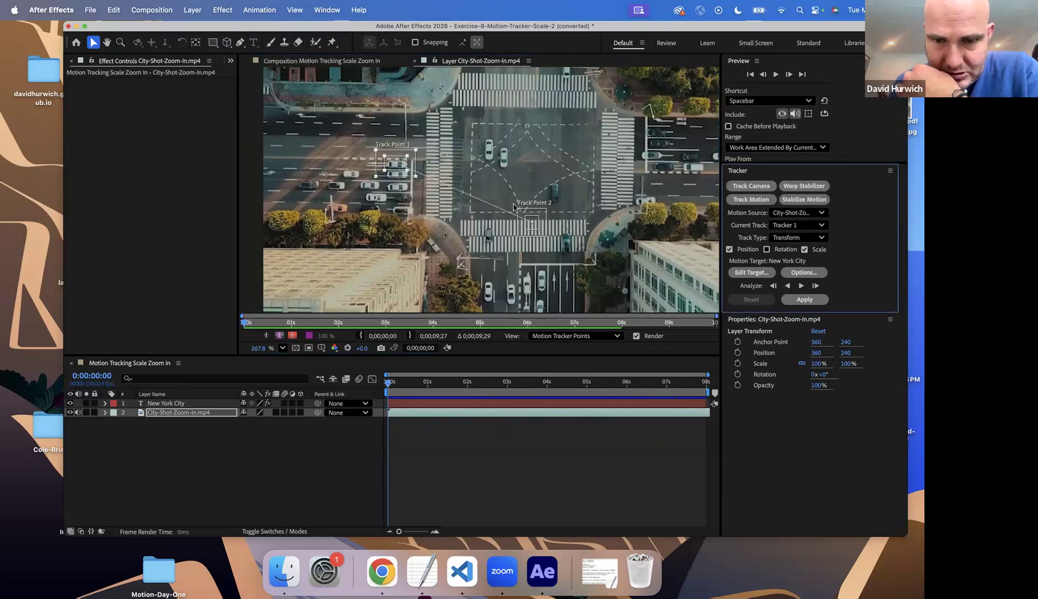
{"action": "left_click_drag", "start_coordinate": [532, 223], "coordinate": [670, 172]}
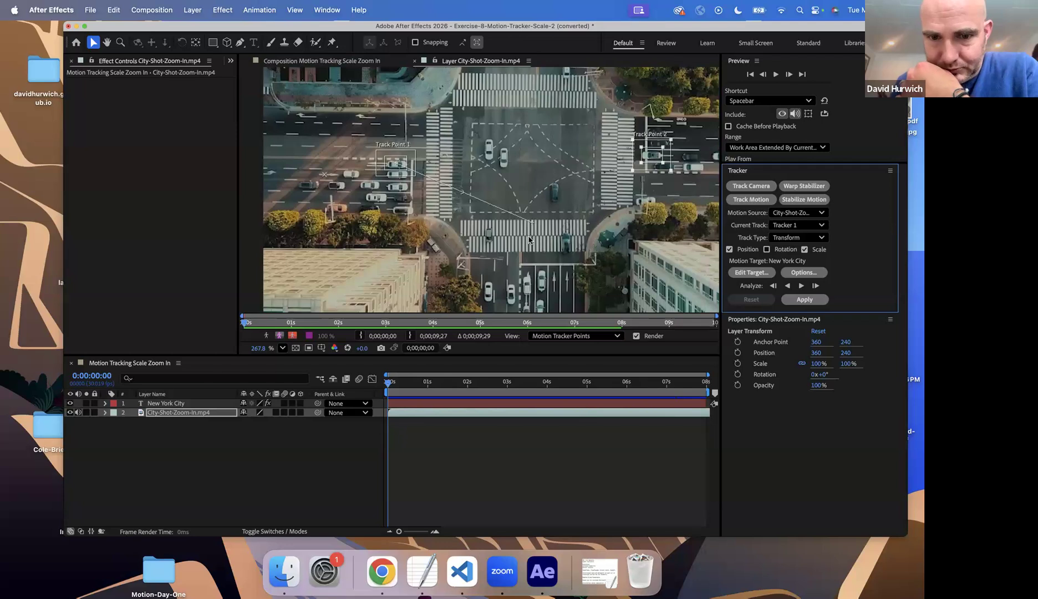
{"action": "left_click", "coordinate": [532, 224]}
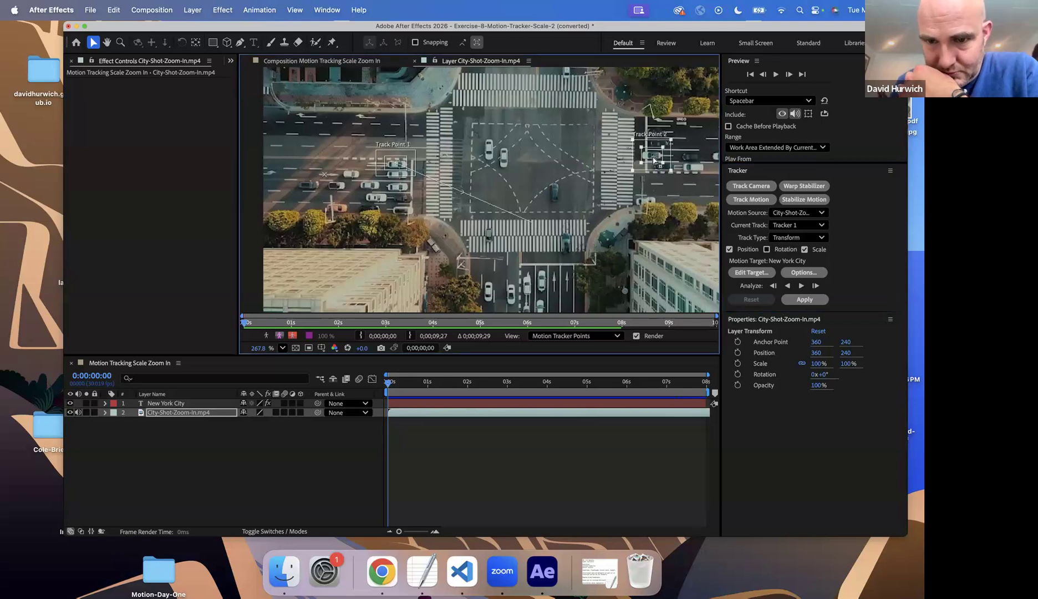
{"action": "left_click", "coordinate": [654, 159]}
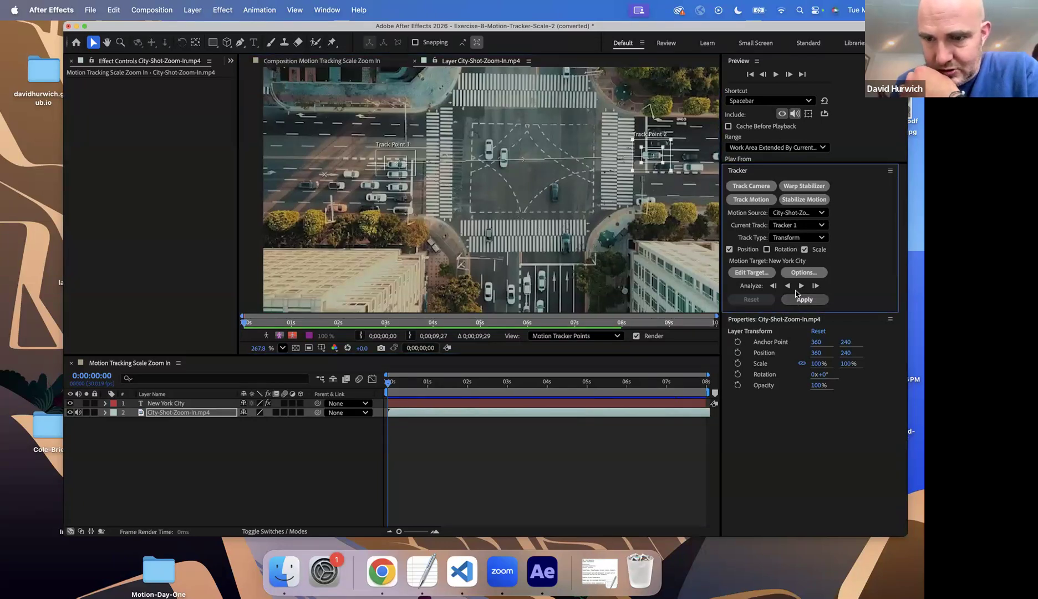
Analyze both track points forward through the city footage and apply the tracking data to the New York City layer in X and Y
{"action": "left_click", "coordinate": [800, 287]}
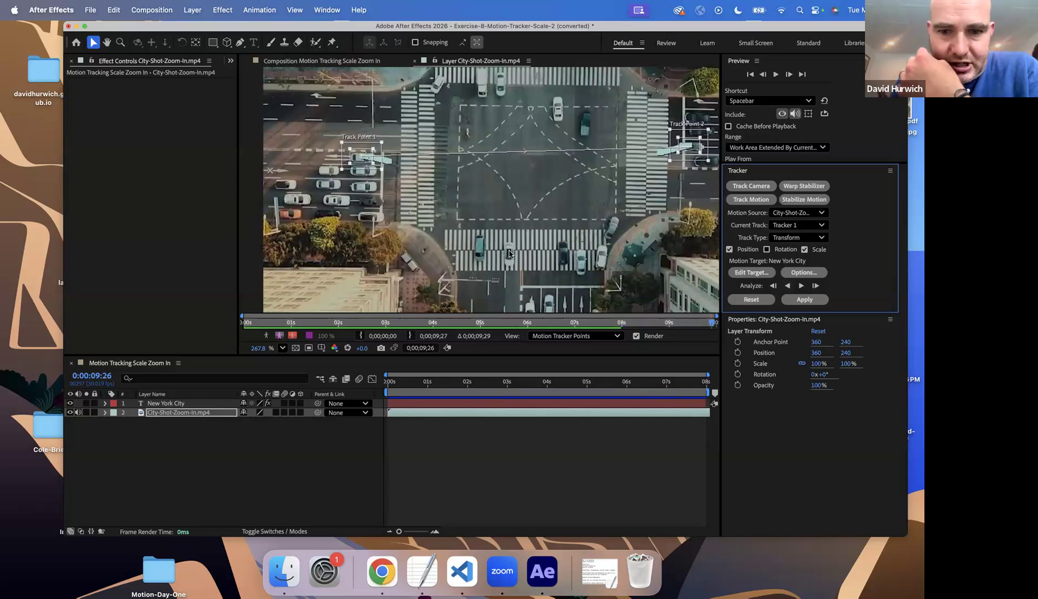
{"action": "left_click", "coordinate": [752, 273]}
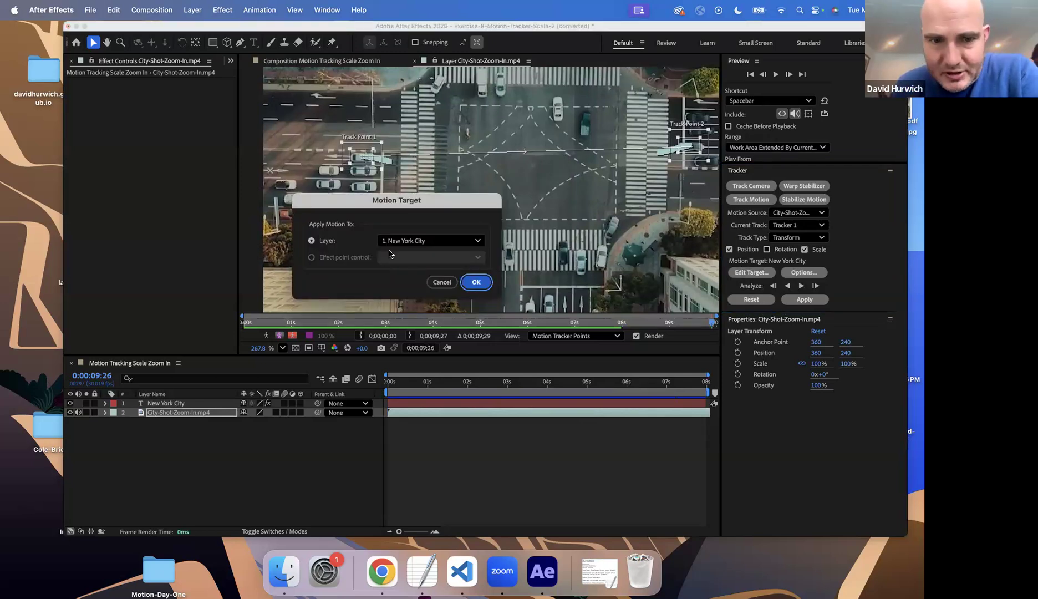
{"action": "left_click", "coordinate": [473, 286]}
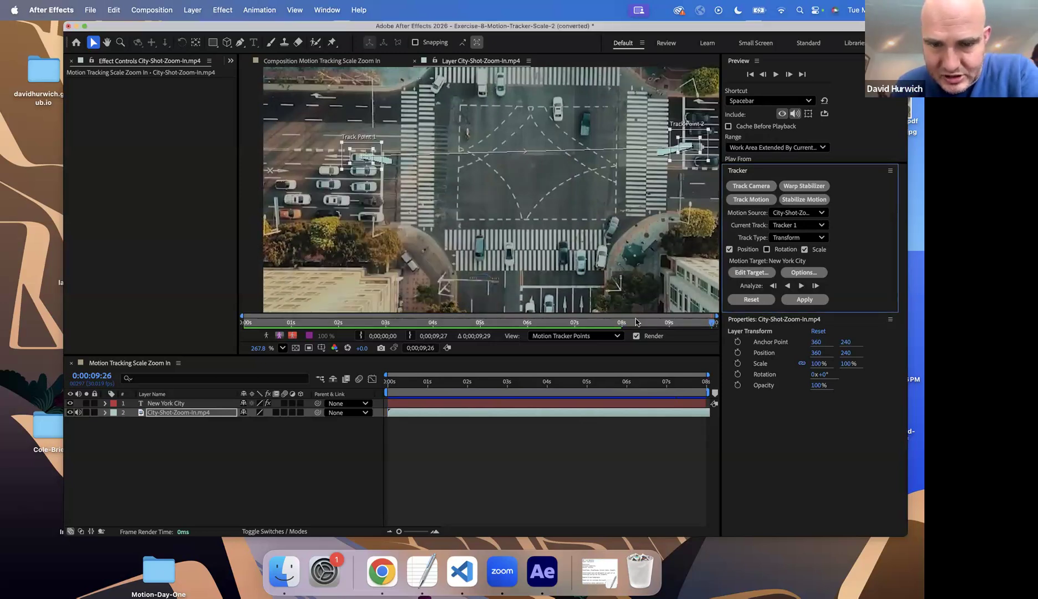
{"action": "left_click", "coordinate": [805, 299]}
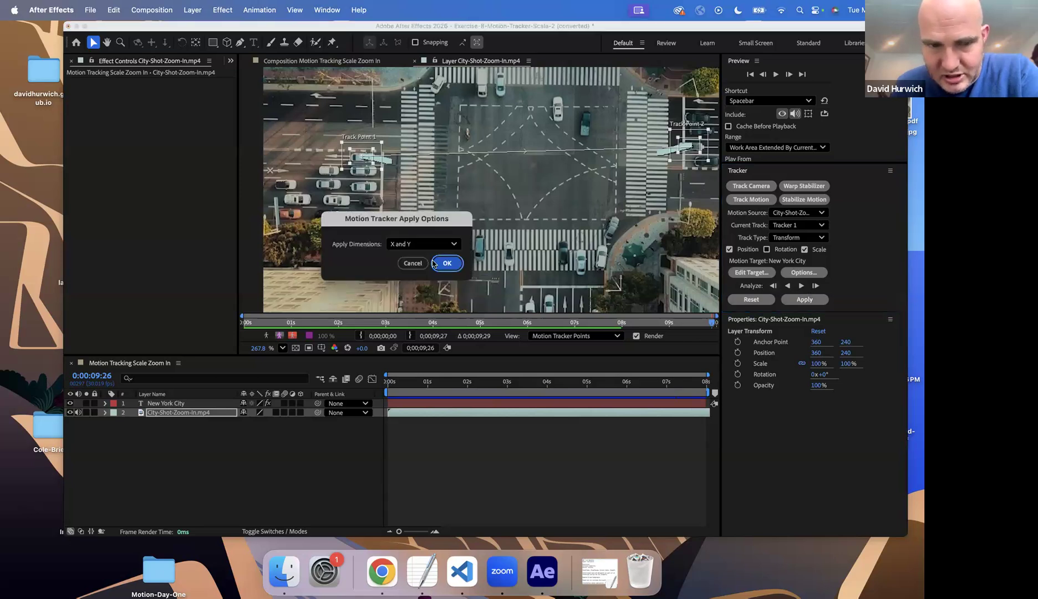
{"action": "left_click", "coordinate": [447, 264]}
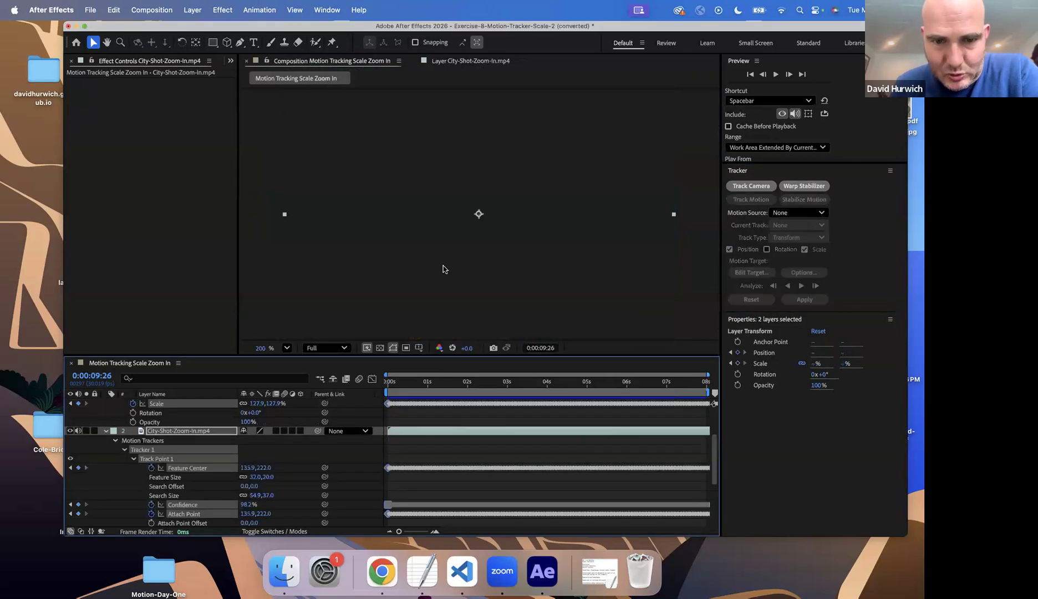
Collapse the expanded layer properties and preview the tracked New York City title from the first frame
{"action": "left_click_drag", "start_coordinate": [396, 384], "coordinate": [371, 382]}
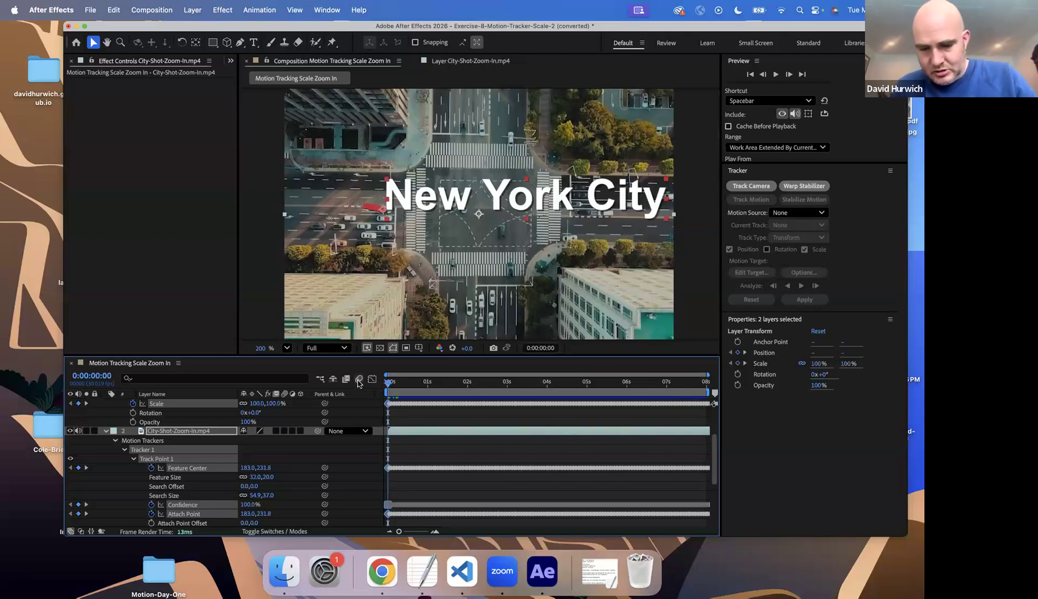
{"action": "key", "text": "comma"}
{"action": "key", "text": "period"}
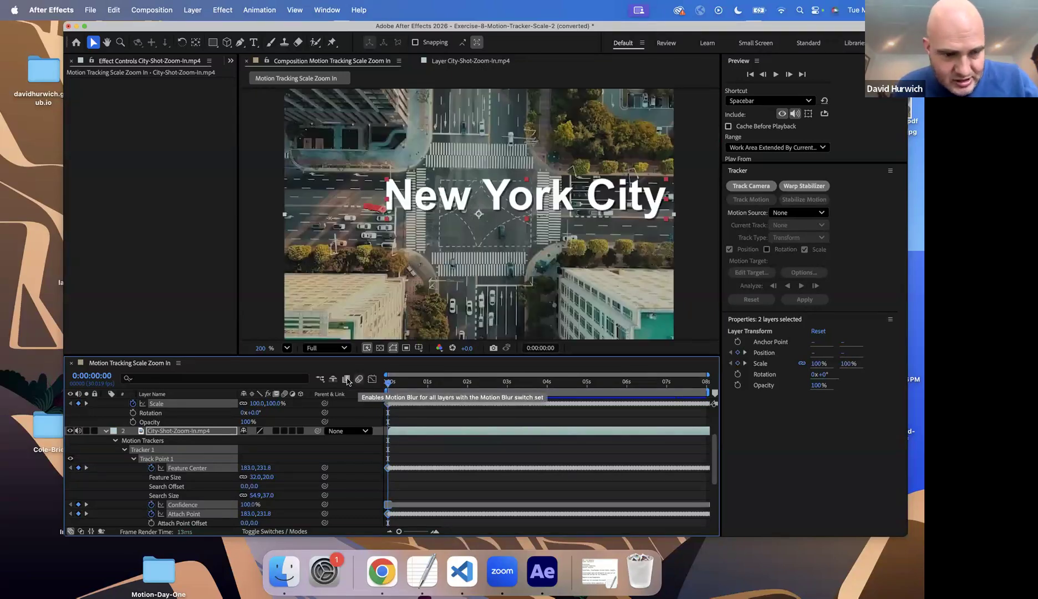
{"action": "scroll", "coordinate": [207, 448], "scroll_direction": "up", "scroll_amount": 5}
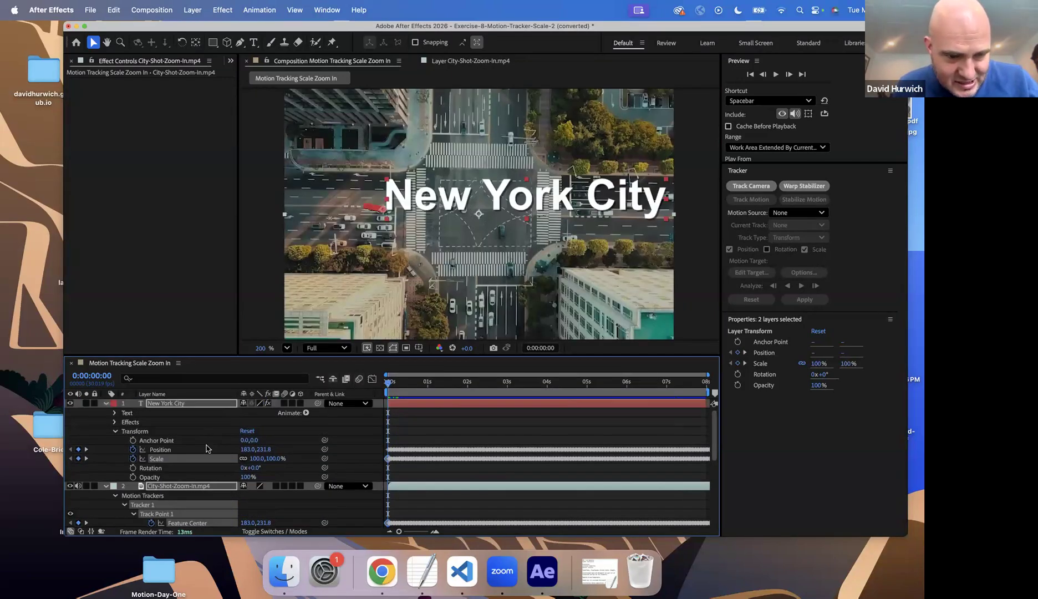
{"action": "left_click", "coordinate": [106, 486]}
{"action": "key", "text": "space"}
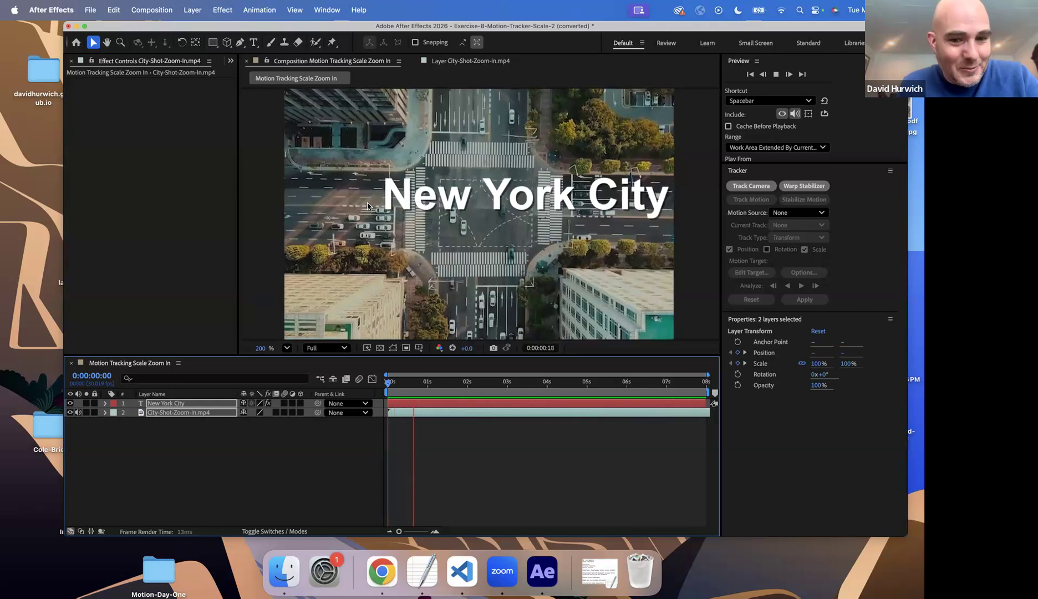
{"action": "key", "text": "space"}
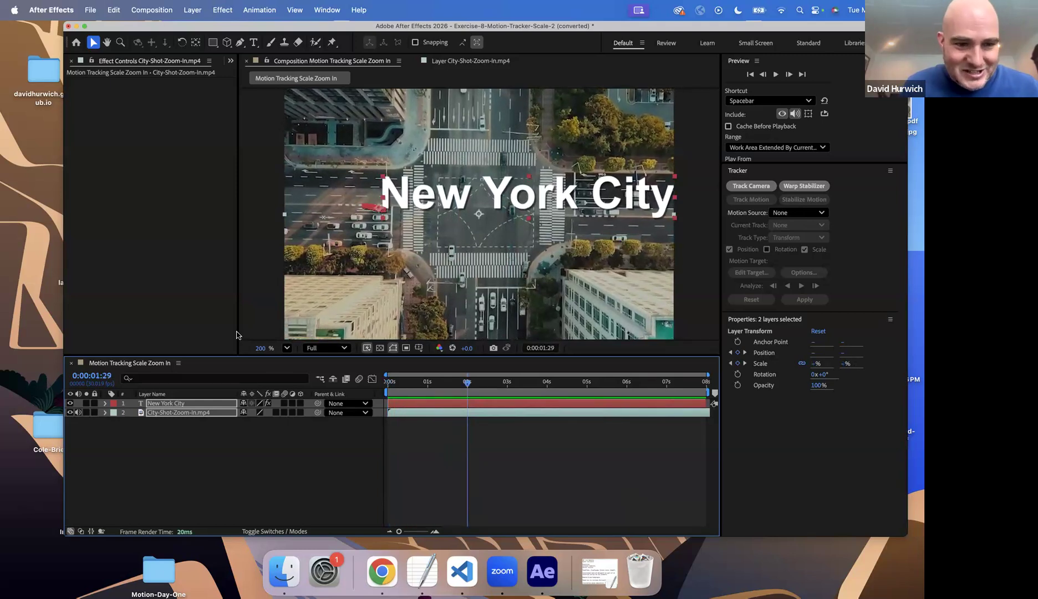
Try offsetting the New York City layer's anchor point to 55, -26, preview the title, and undo the change
{"action": "key", "text": "a"}
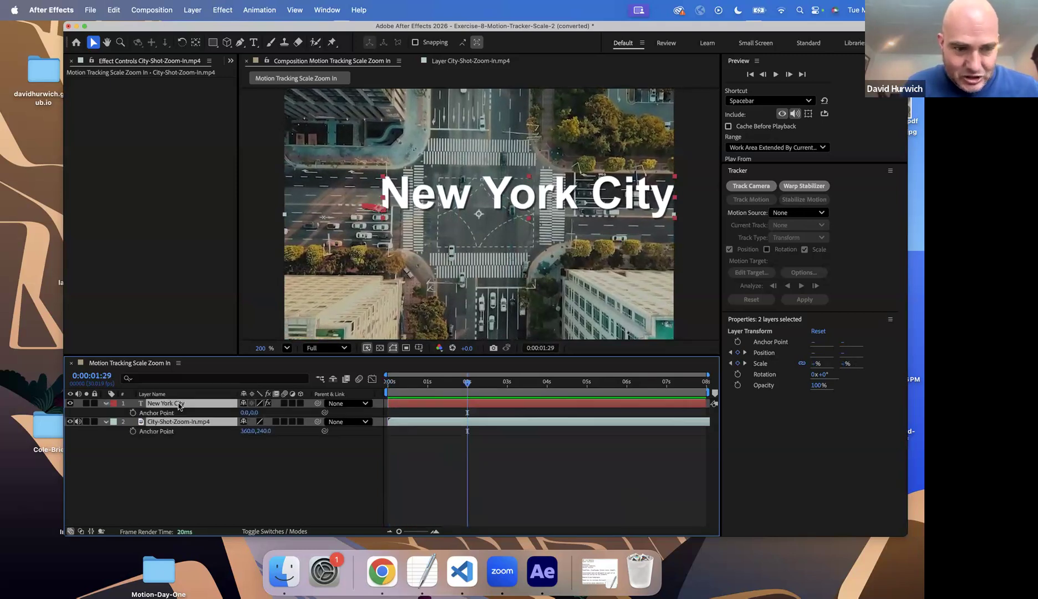
{"action": "left_click_drag", "start_coordinate": [242, 413], "coordinate": [190, 417]}
{"action": "key", "text": "super+z"}
{"action": "key", "text": "super+shift+a"}
{"action": "left_click_drag", "start_coordinate": [274, 412], "coordinate": [294, 414]}
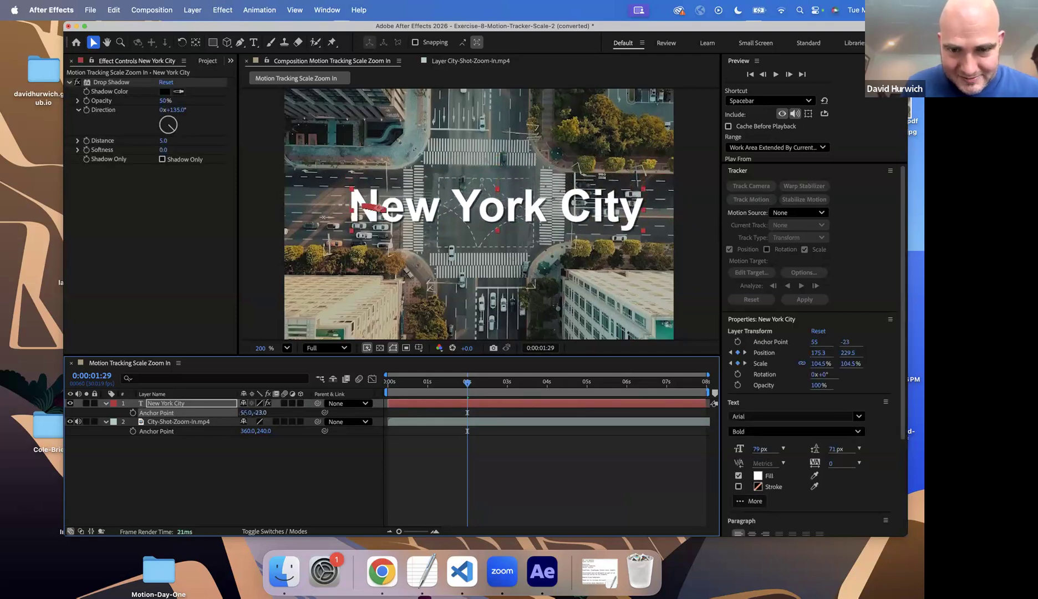
{"action": "key", "text": "space"}
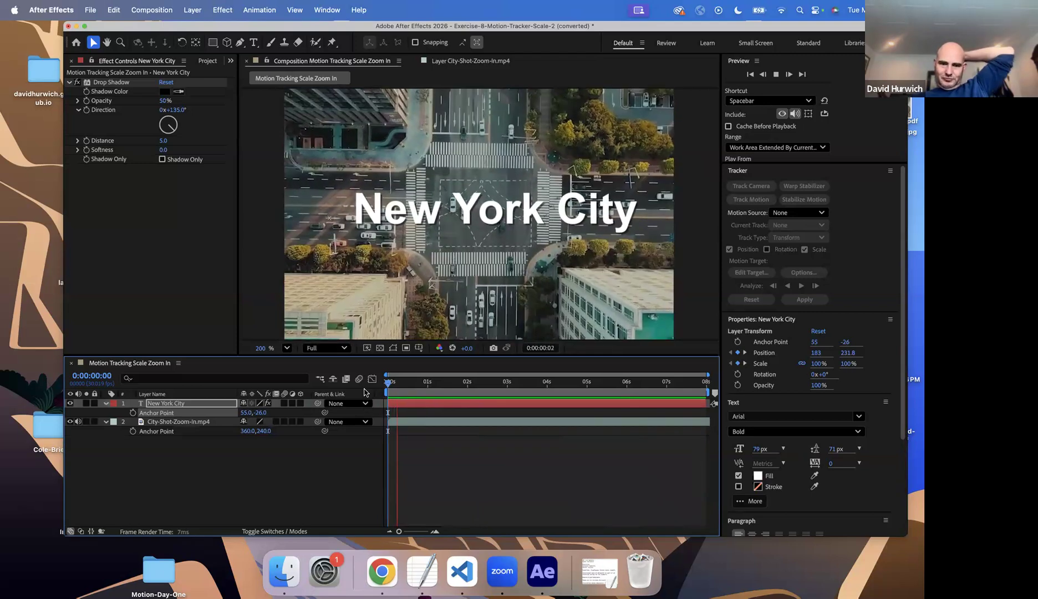
{"action": "key", "text": "space"}
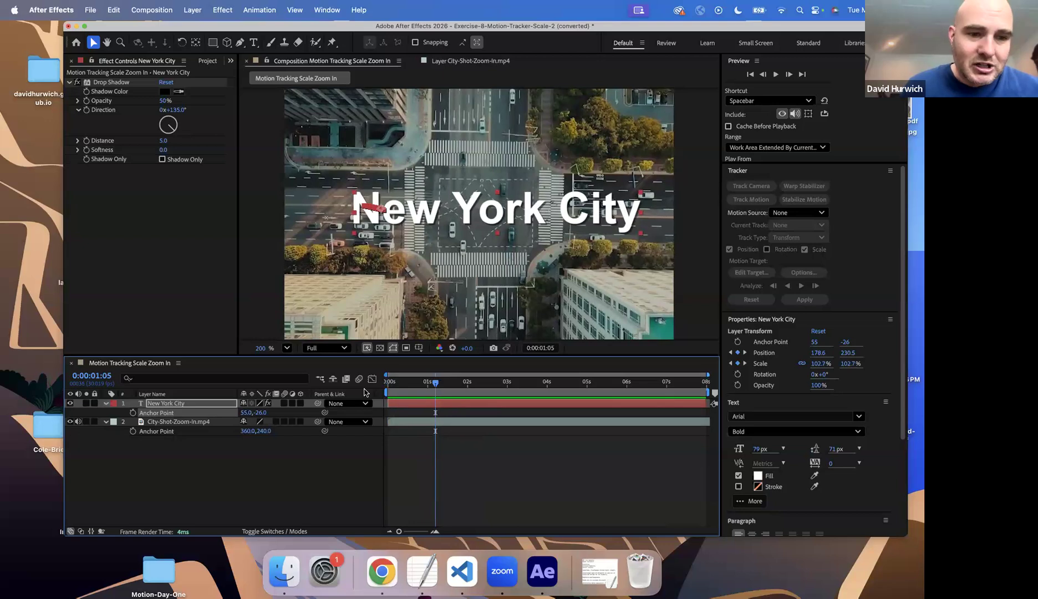
{"action": "key", "text": "super+z"}
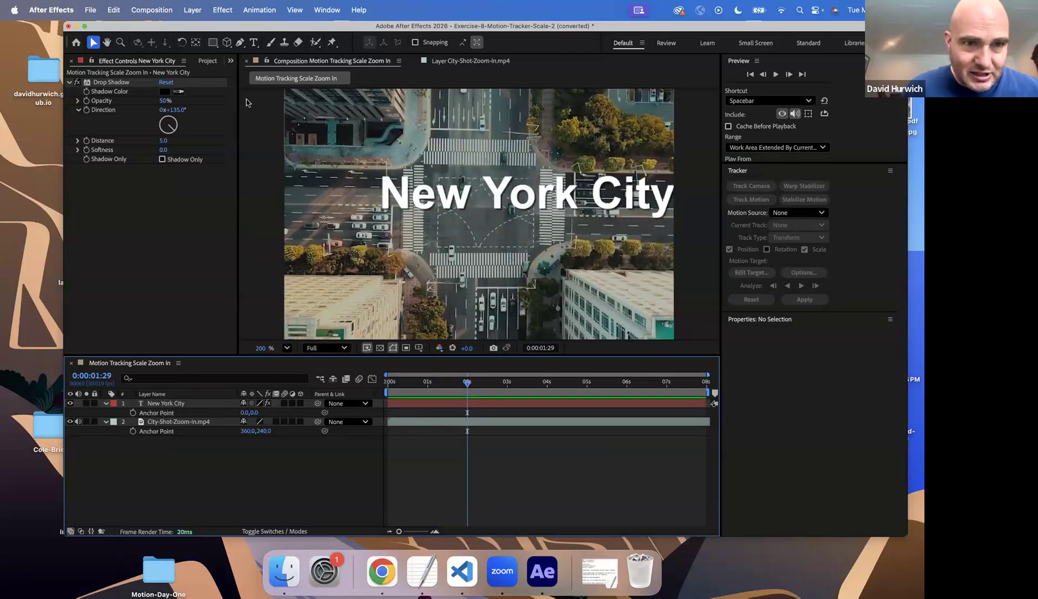
Create a null object in the composition and rename it Text Null
{"action": "left_click", "coordinate": [193, 10]}
{"action": "mouse_move", "coordinate": [238, 30]}
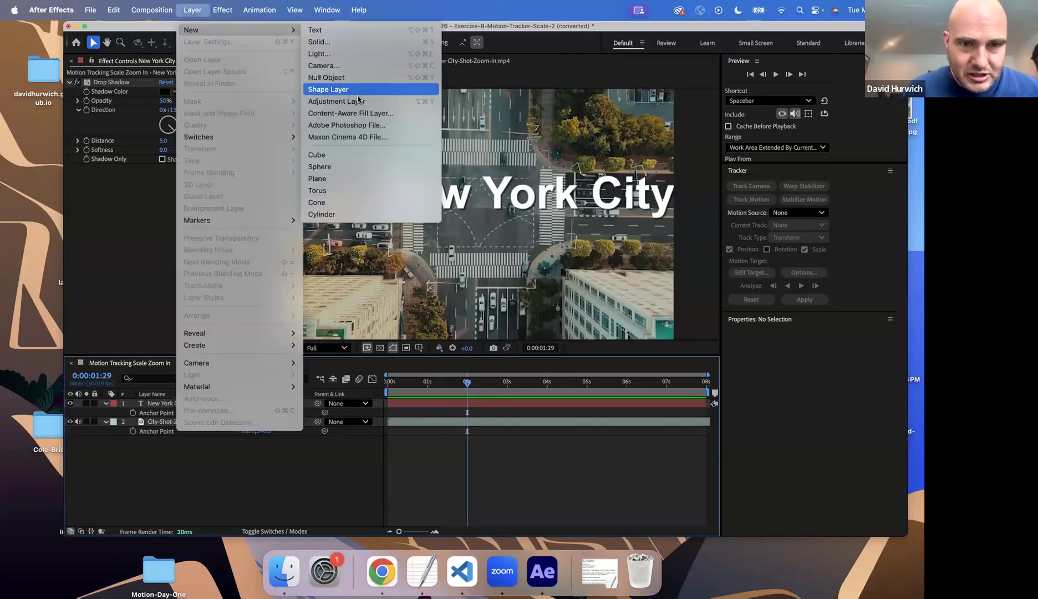
{"action": "left_click", "coordinate": [382, 77]}
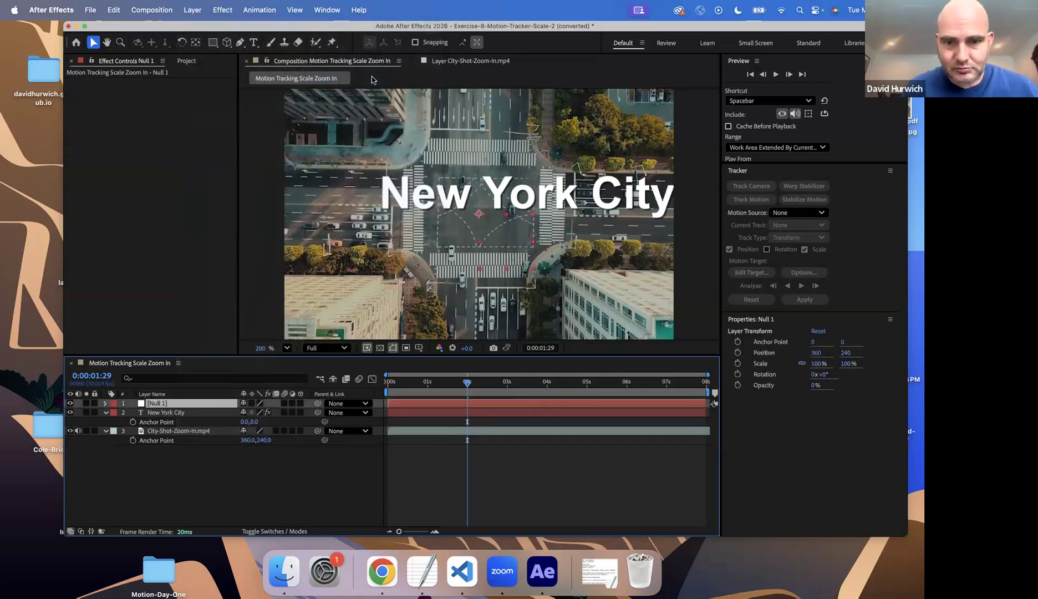
{"action": "left_click", "coordinate": [169, 510]}
{"action": "left_click", "coordinate": [161, 413]}
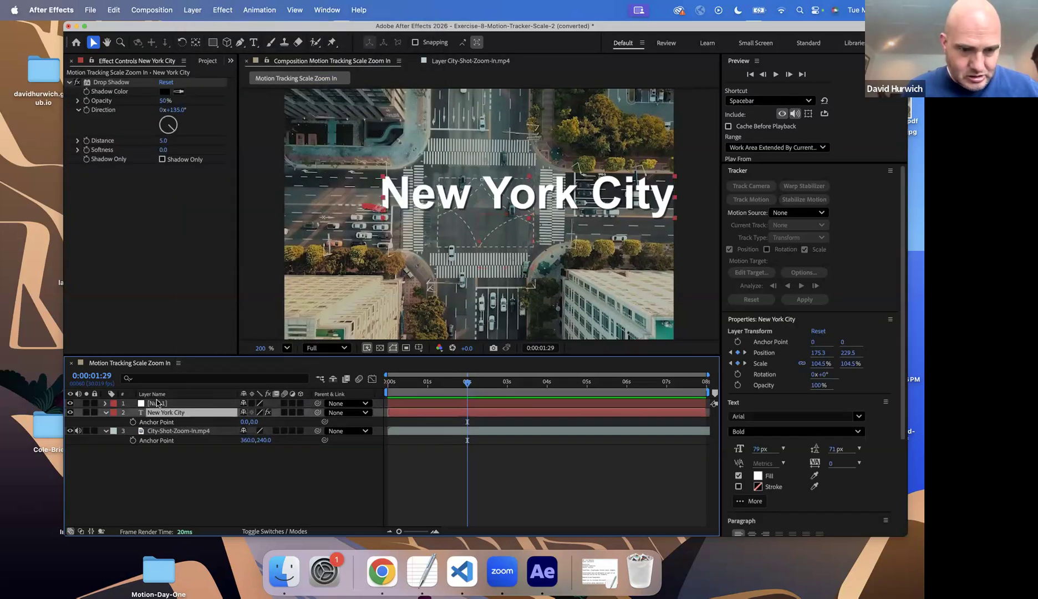
{"action": "left_click", "coordinate": [159, 404]}
{"action": "key", "text": "Return"}
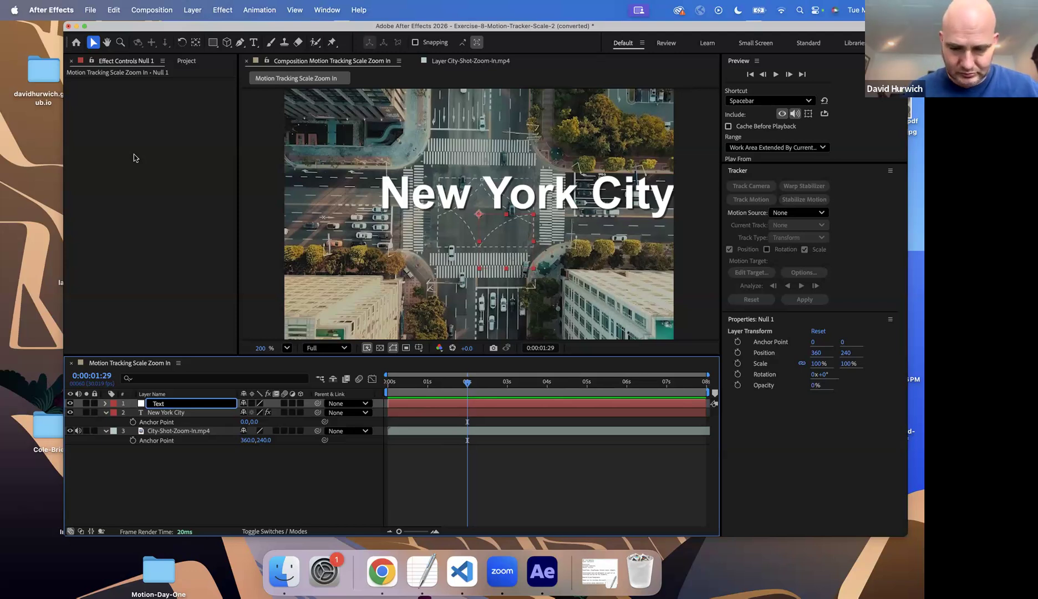
{"action": "key", "text": "Return"}
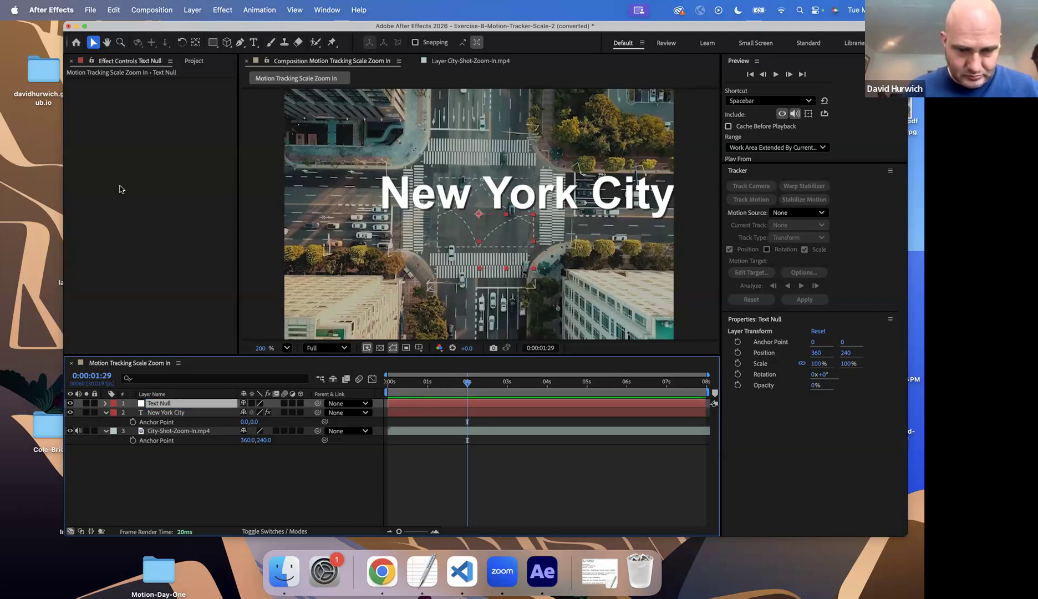
Remove the New York City layer's position keyframes and move the title to about 92, 250 over the intersection
{"action": "left_click", "coordinate": [162, 413]}
{"action": "key", "text": "p"}
{"action": "left_click", "coordinate": [133, 422]}
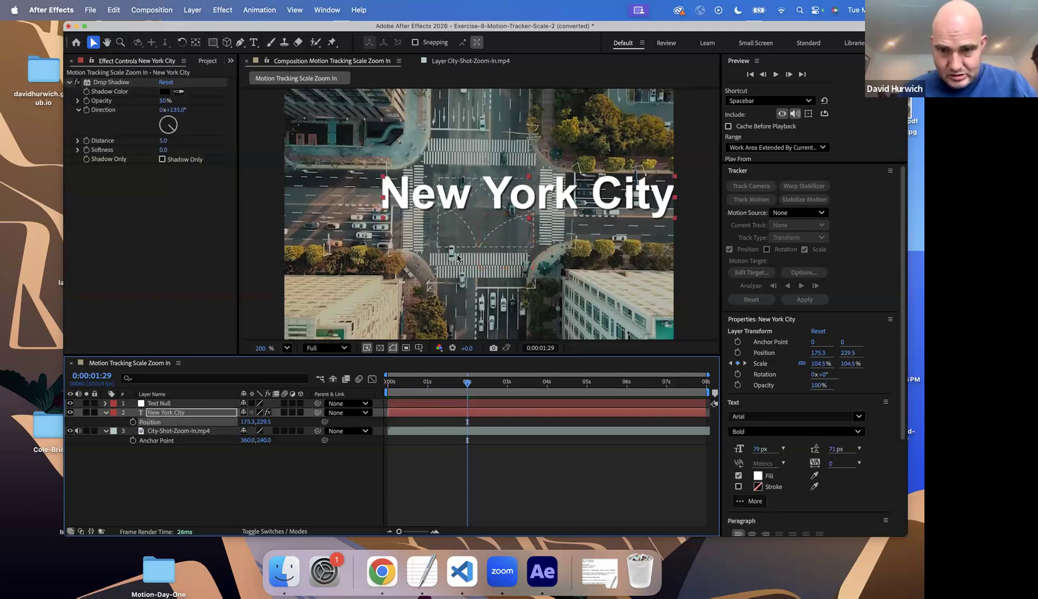
{"action": "left_click_drag", "start_coordinate": [458, 197], "coordinate": [413, 208]}
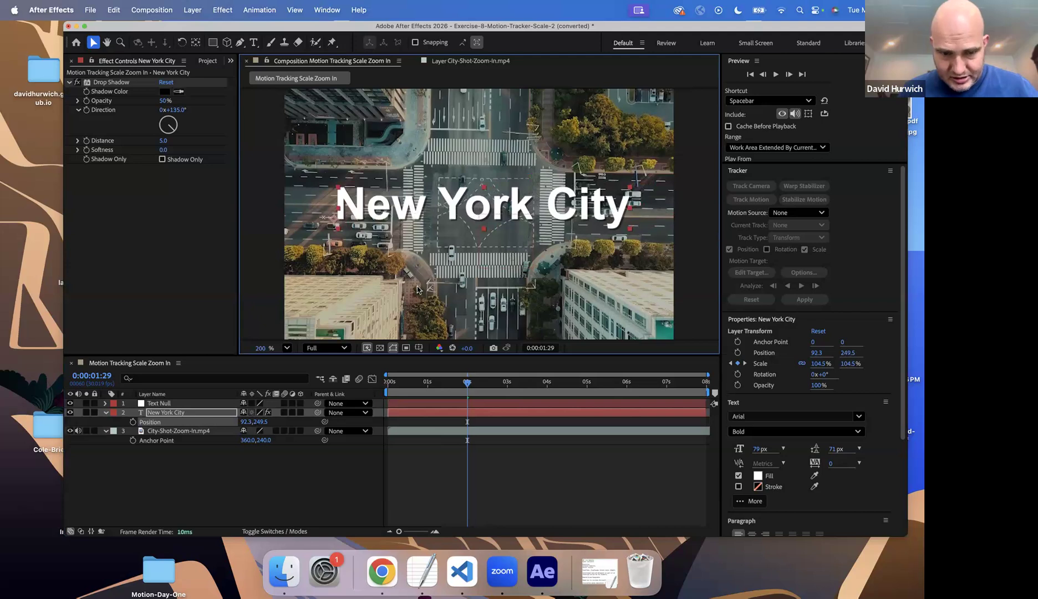
Retarget Tracker 1 of City-Shot-Zoom-In.mp4 to the Text Null layer and apply the motion data
{"action": "left_click", "coordinate": [455, 61]}
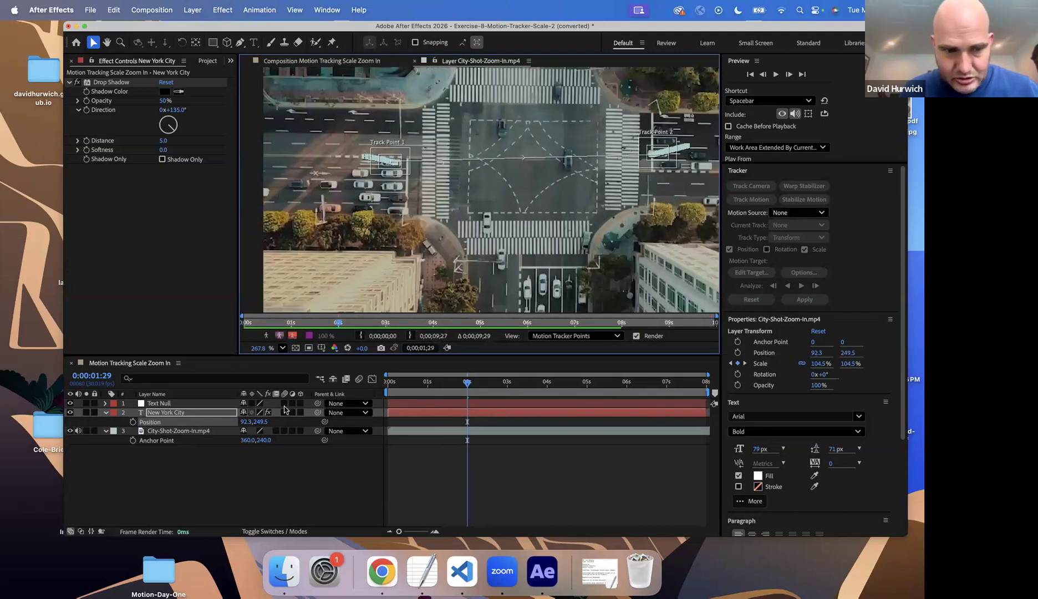
{"action": "left_click", "coordinate": [192, 432]}
{"action": "left_click", "coordinate": [751, 272]}
{"action": "left_click", "coordinate": [444, 248]}
{"action": "left_click", "coordinate": [435, 261]}
{"action": "left_click", "coordinate": [480, 284]}
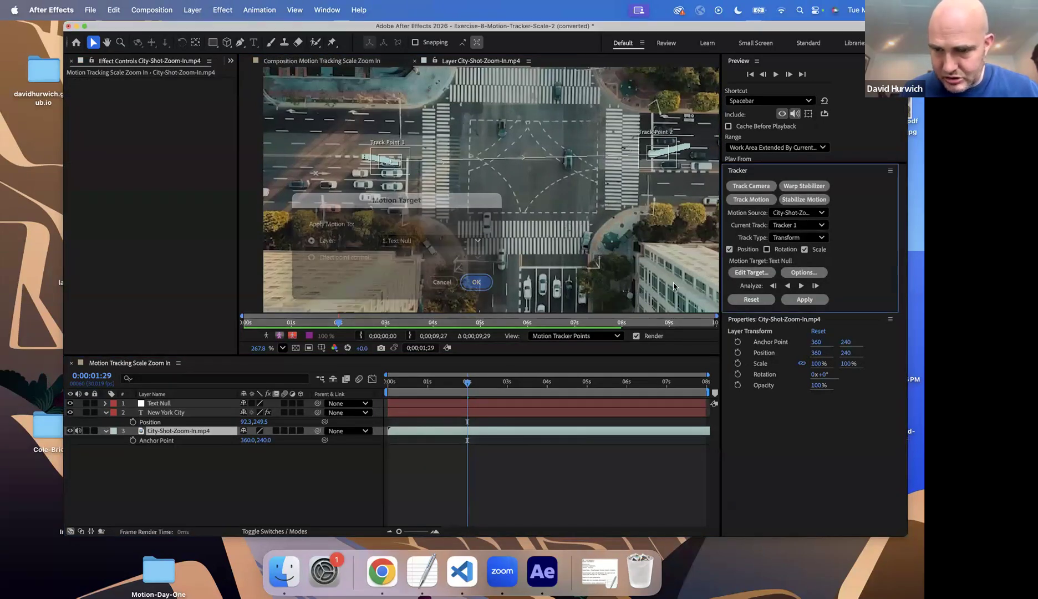
{"action": "left_click", "coordinate": [810, 300]}
{"action": "left_click", "coordinate": [450, 265]}
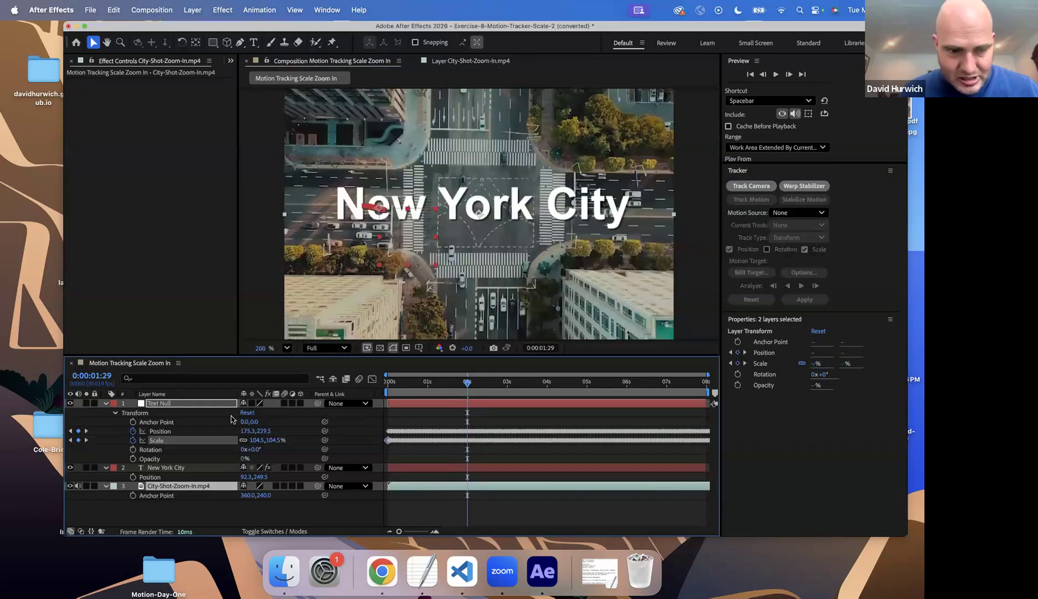
Parent the New York City layer to Text Null and preview the title against the zooming footage
{"action": "left_click", "coordinate": [105, 405]}
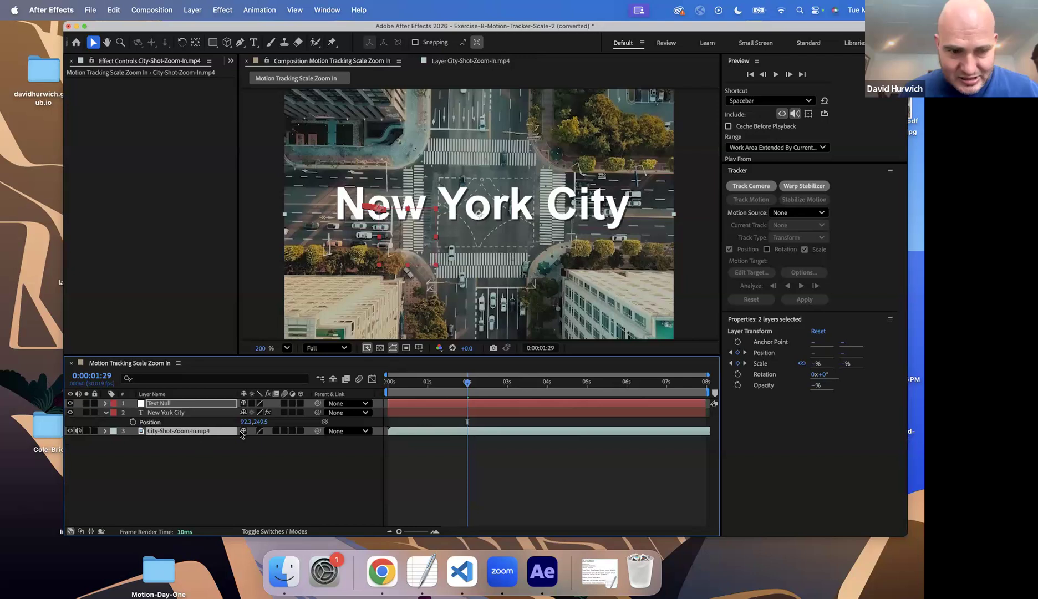
{"action": "left_click", "coordinate": [352, 415]}
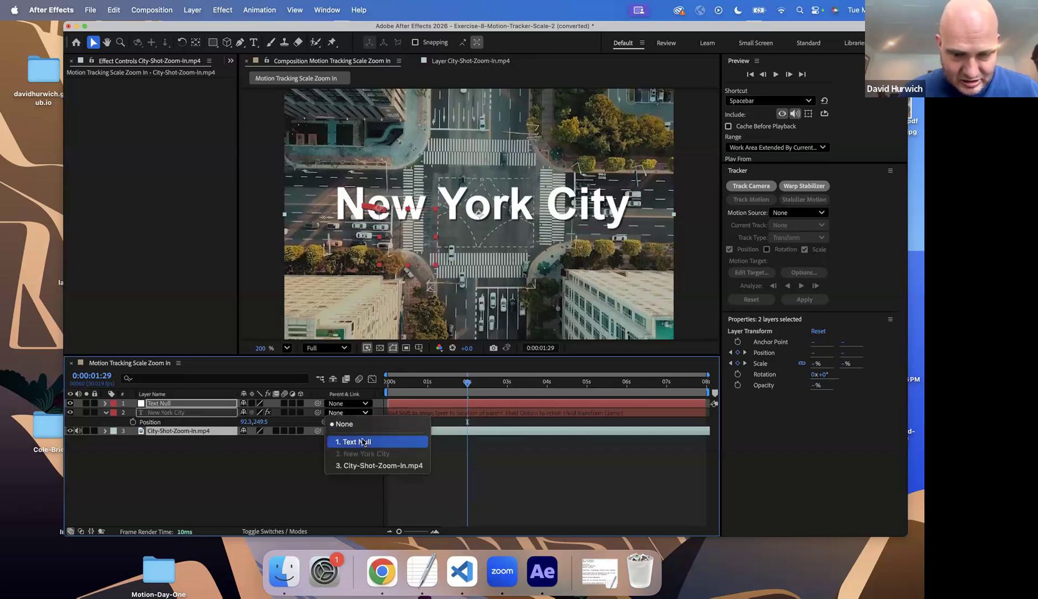
{"action": "left_click", "coordinate": [353, 441]}
{"action": "key", "text": "space"}
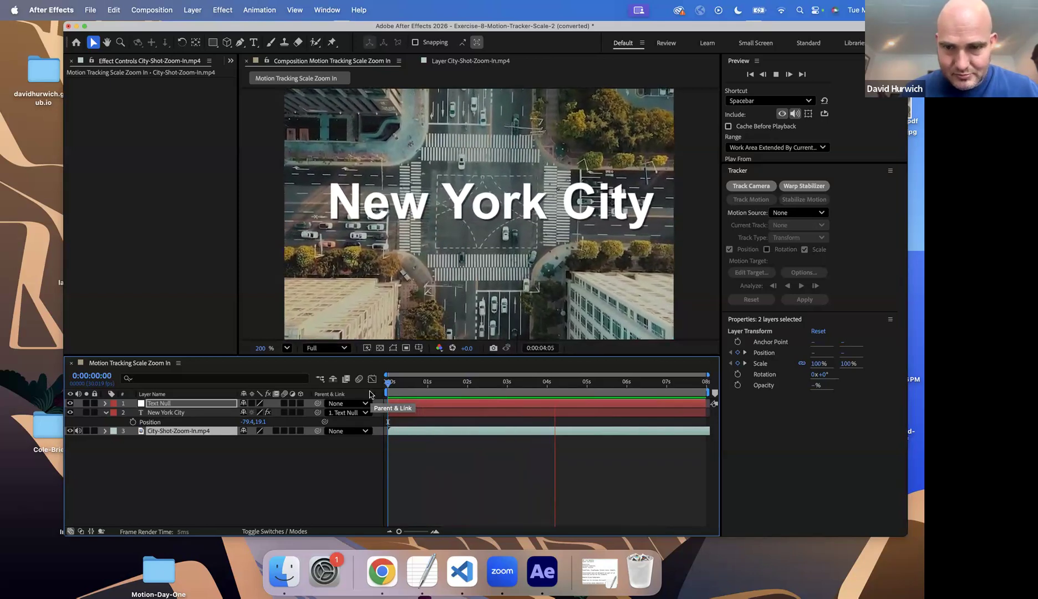
{"action": "key", "text": "space"}
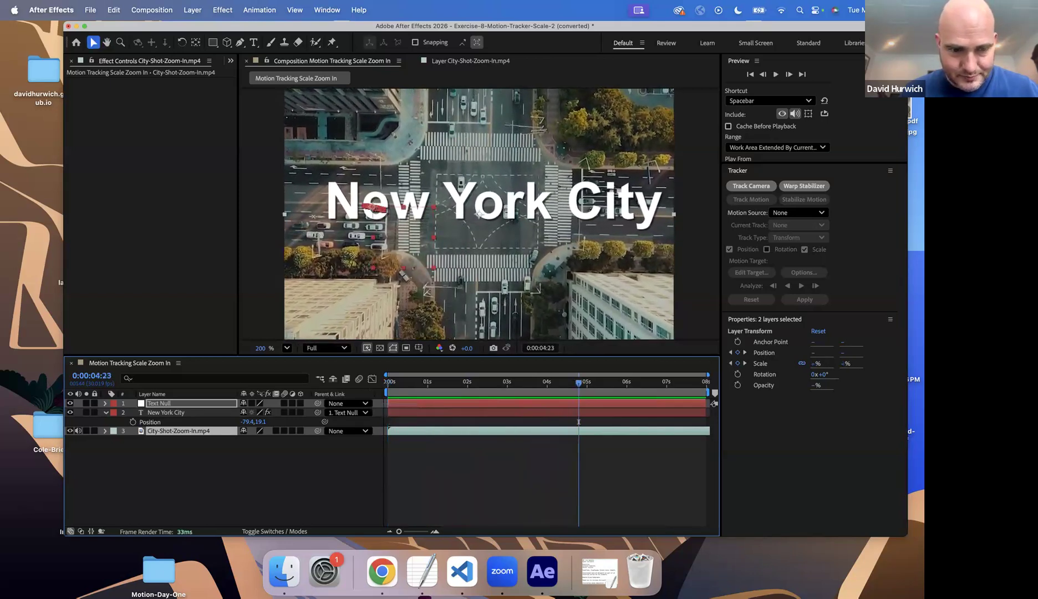
Set the New York City layer's anchor point to 208, -23 and reposition the title at about 122, 4 relative to its parent
{"action": "left_click", "coordinate": [183, 414]}
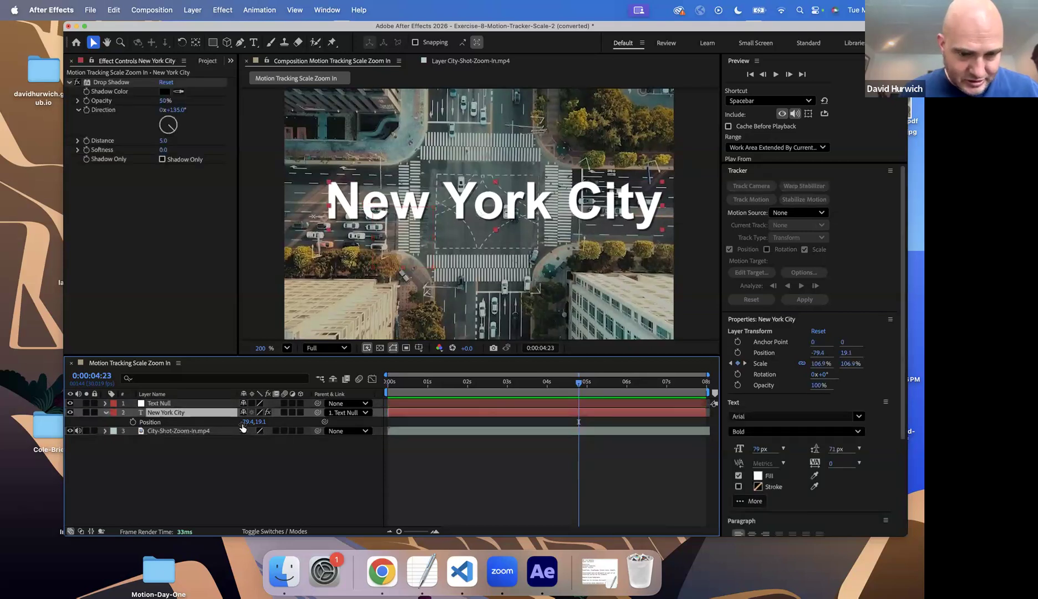
{"action": "left_click_drag", "start_coordinate": [234, 423], "coordinate": [233, 426]}
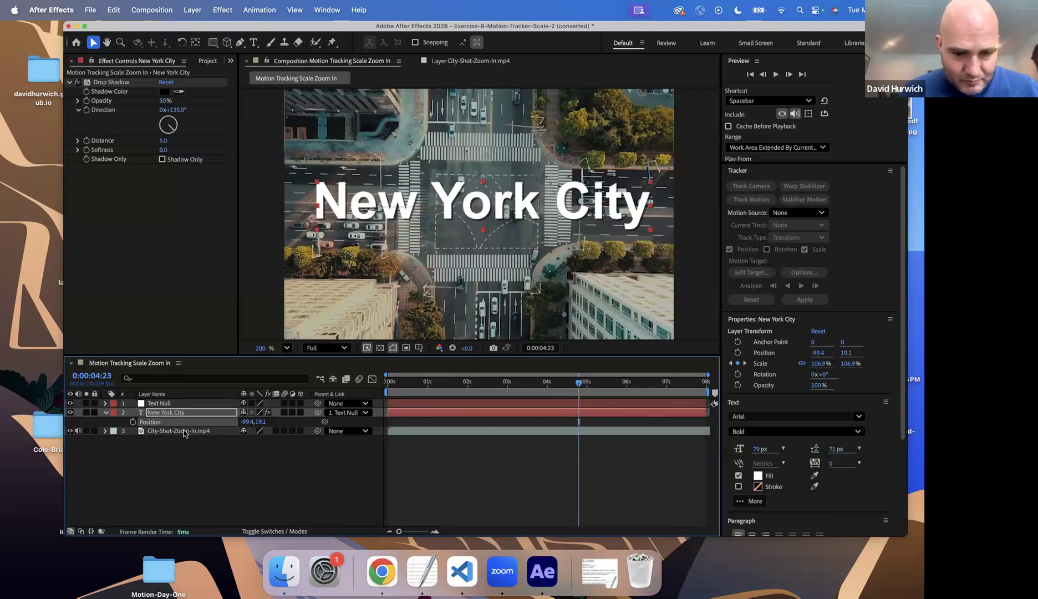
{"action": "key", "text": "a"}
{"action": "left_click_drag", "start_coordinate": [250, 422], "coordinate": [360, 424]}
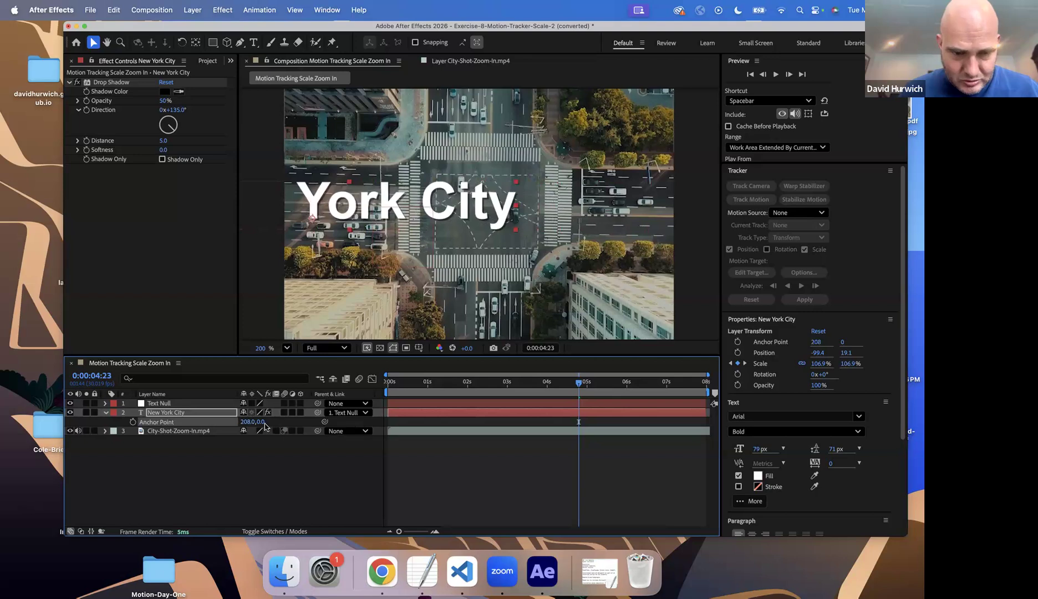
{"action": "left_click_drag", "start_coordinate": [255, 422], "coordinate": [244, 428]}
{"action": "left_click_drag", "start_coordinate": [378, 227], "coordinate": [512, 219]}
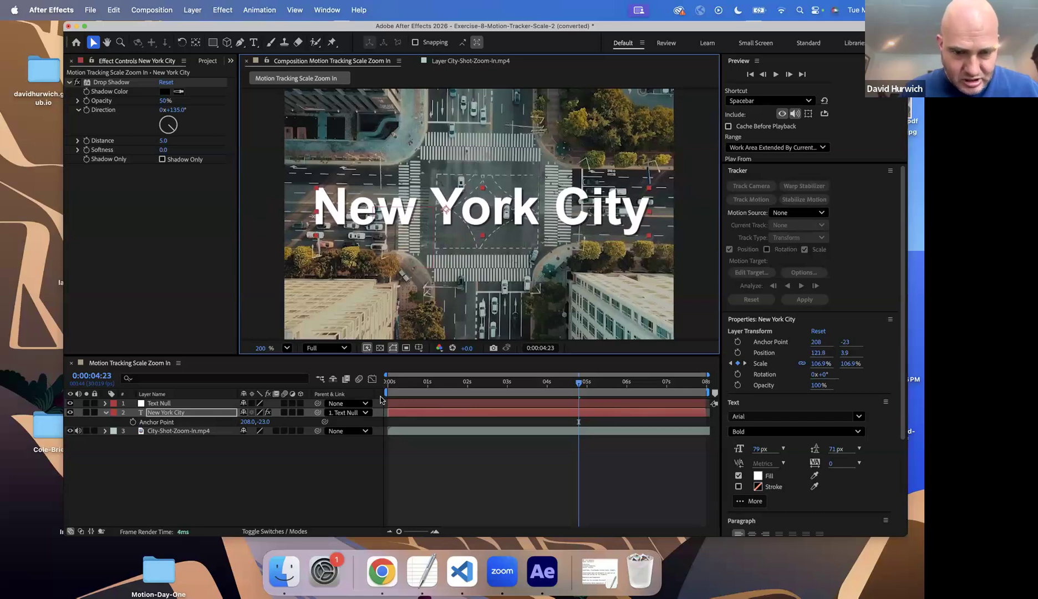
Keyframe the New York City layer's opacity from 0% at the first frame to 100% at 2 seconds, and preview the fade-in
{"action": "left_click_drag", "start_coordinate": [394, 383], "coordinate": [358, 398]}
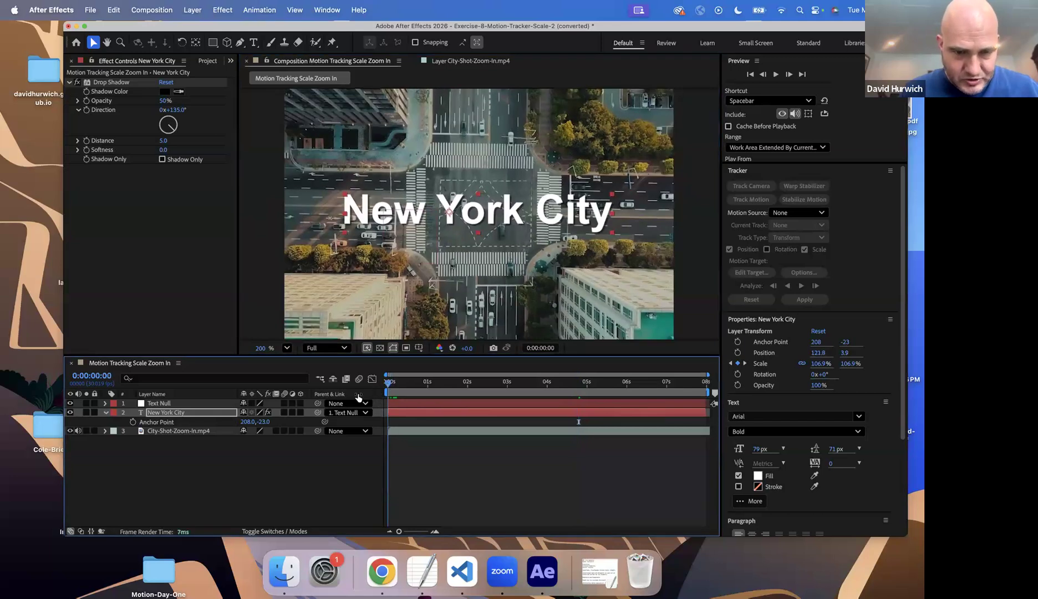
{"action": "key", "text": "t"}
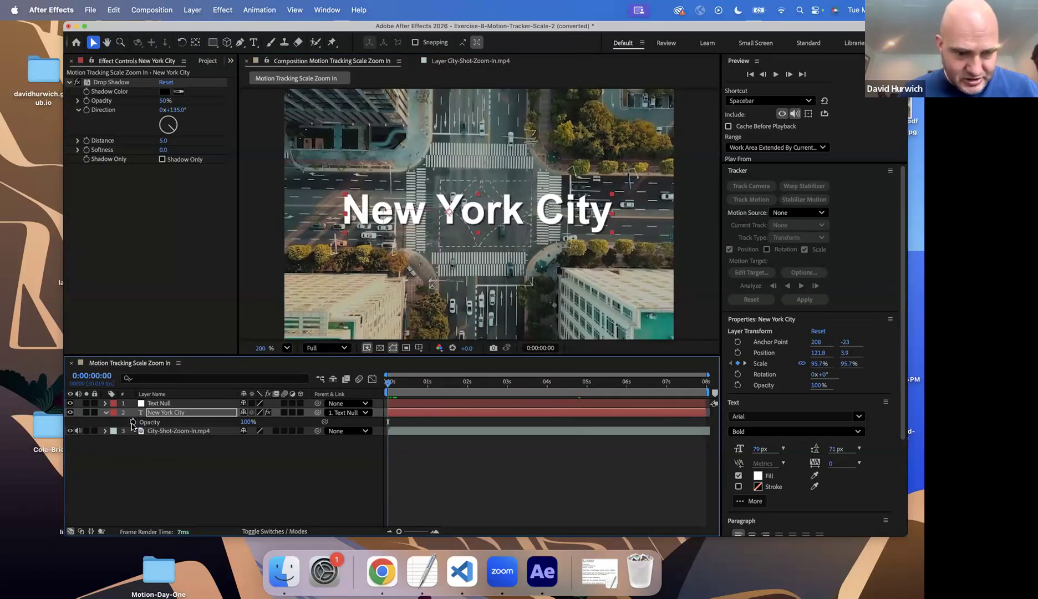
{"action": "left_click", "coordinate": [132, 422]}
{"action": "left_click_drag", "start_coordinate": [248, 422], "coordinate": [113, 425]}
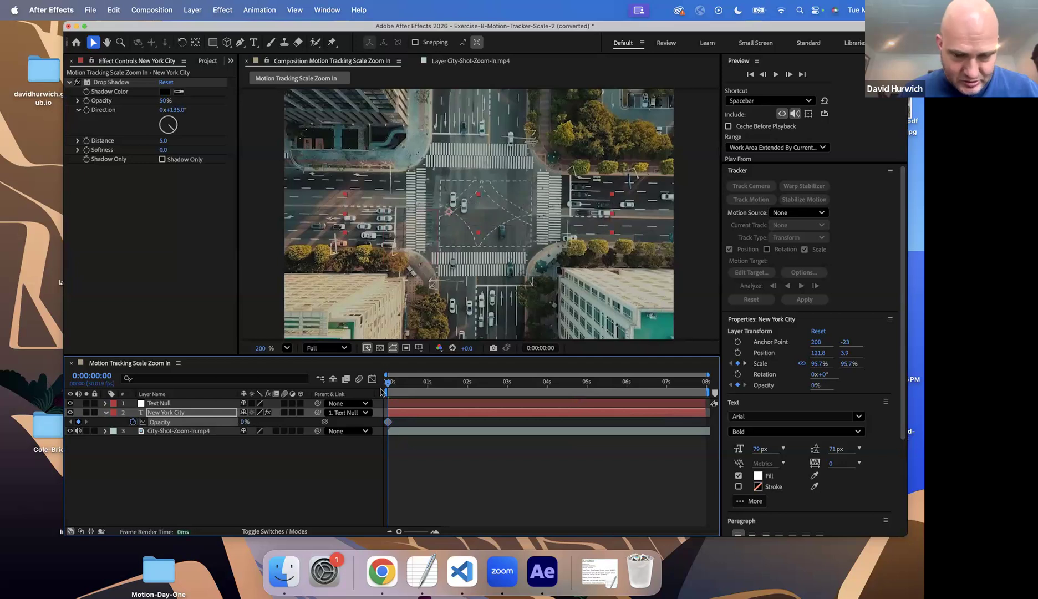
{"action": "left_click", "coordinate": [468, 384]}
{"action": "left_click_drag", "start_coordinate": [242, 424], "coordinate": [549, 438]}
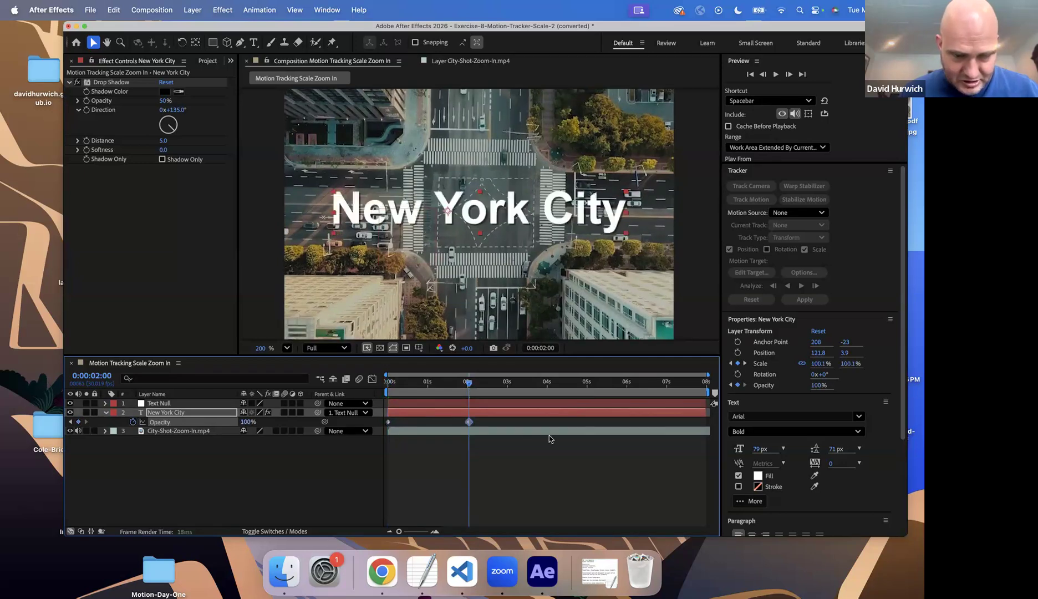
{"action": "key", "text": "Home"}
{"action": "key", "text": "space"}
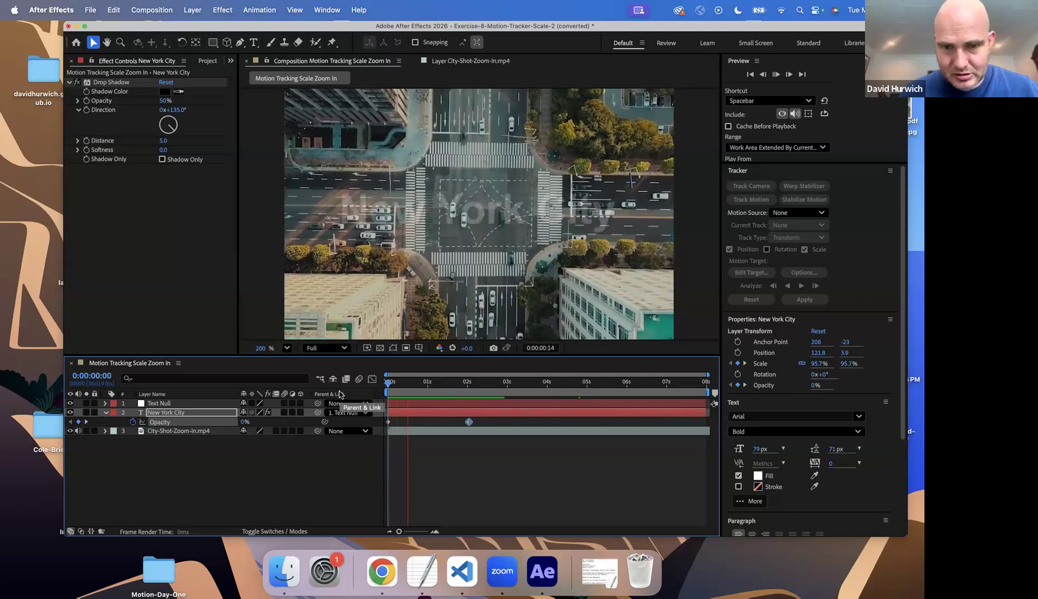